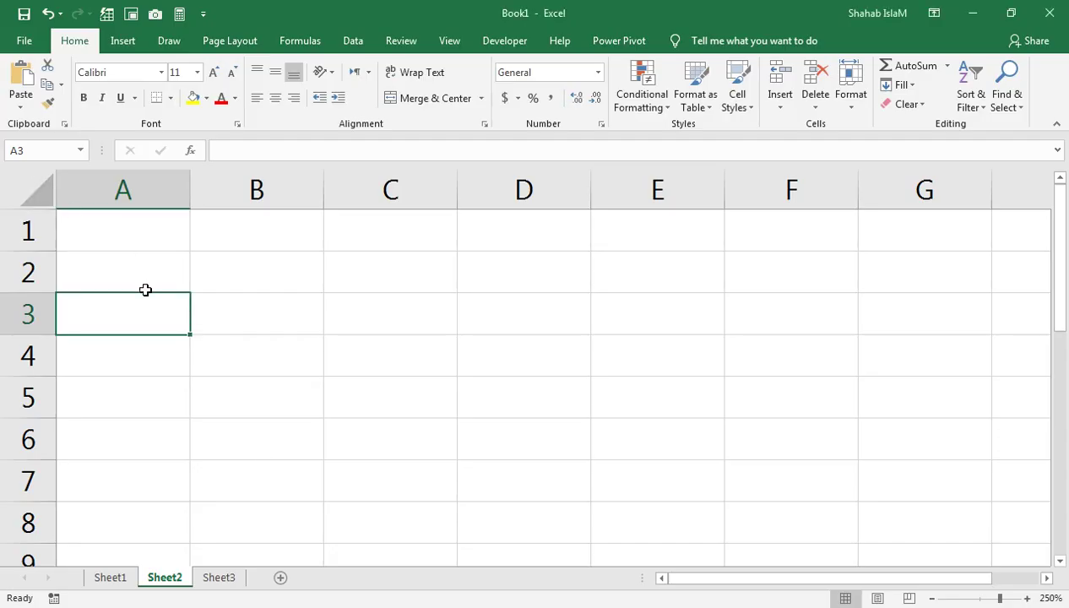
- Enter the heading Date in cell A3
text(Date)
key(Tab)
- Enter the section title Income in cell B2
key(Up)
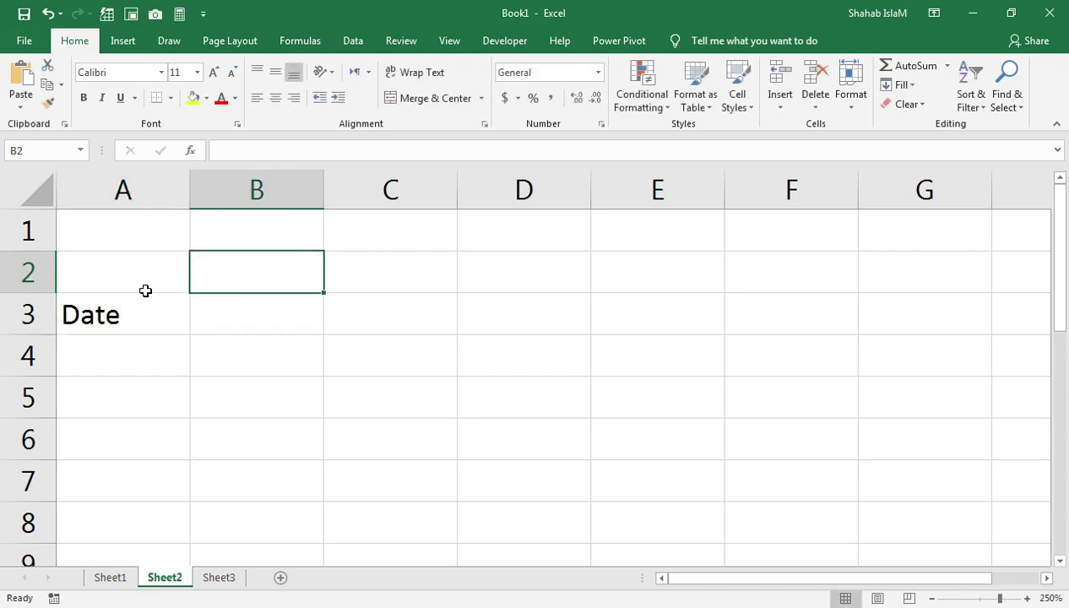
text(I)
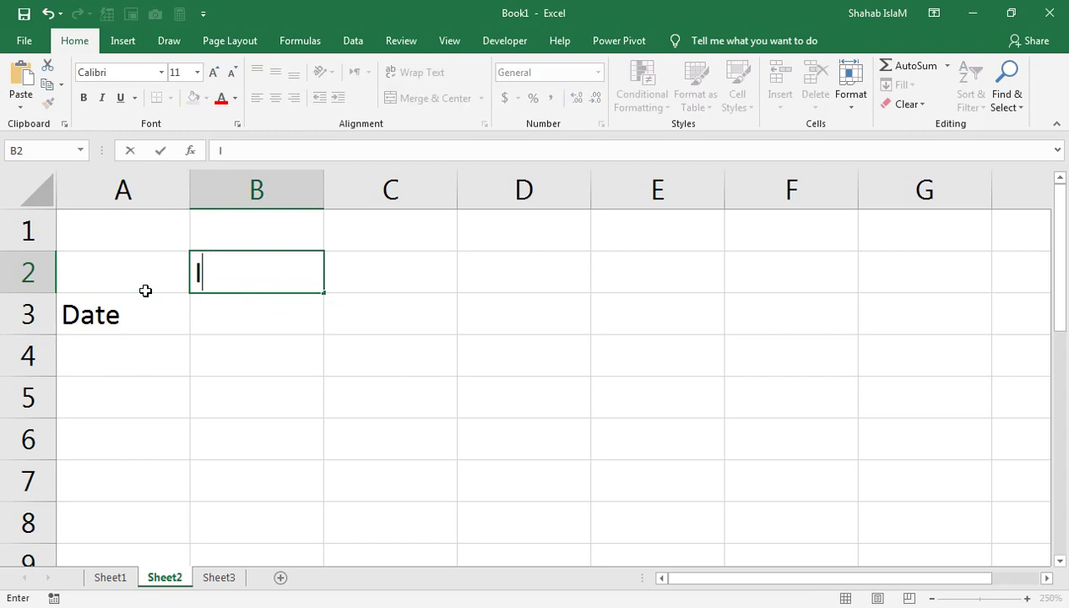
text(noc)
key(BackSpace)
key(BackSpace)
key(BackSpace)
key(BackSpace)
text(Income)
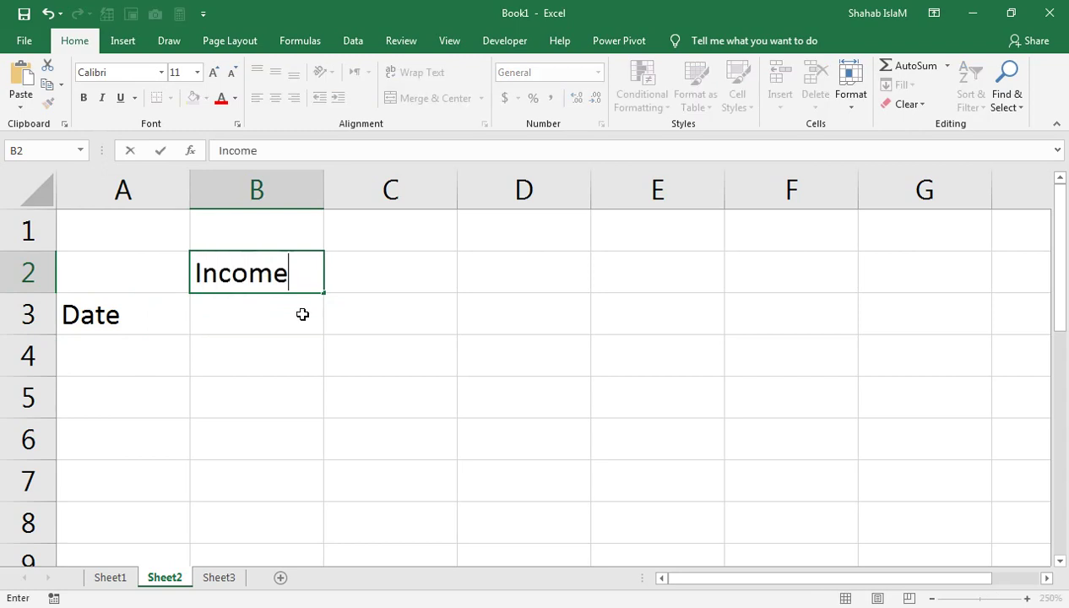
key(Tab)
- Enter Account / Head in B3, then select B2:C2
key(Down)
key(Left)
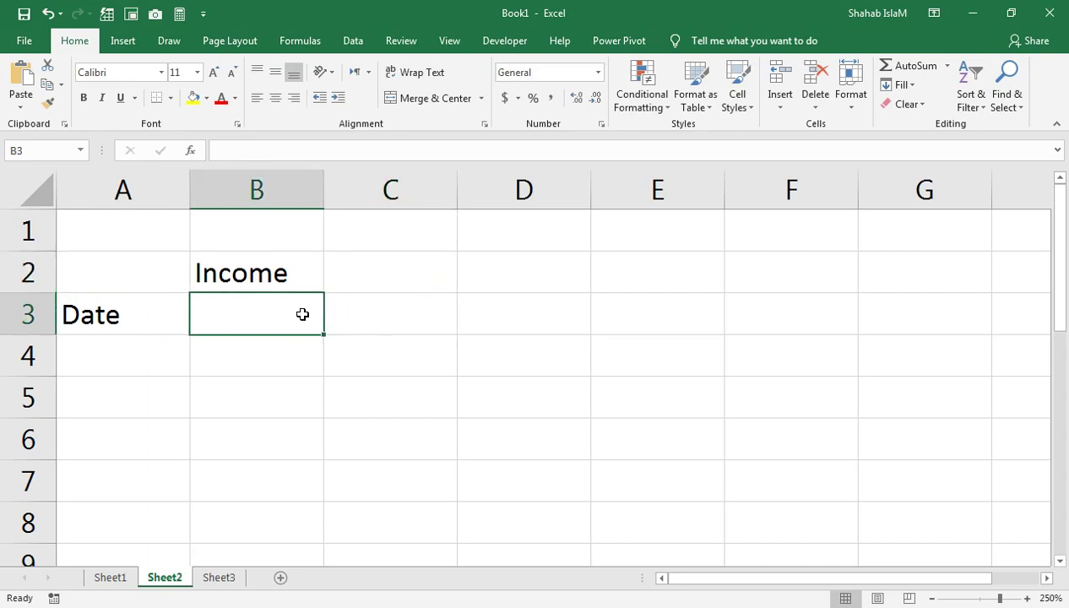
text(Account)
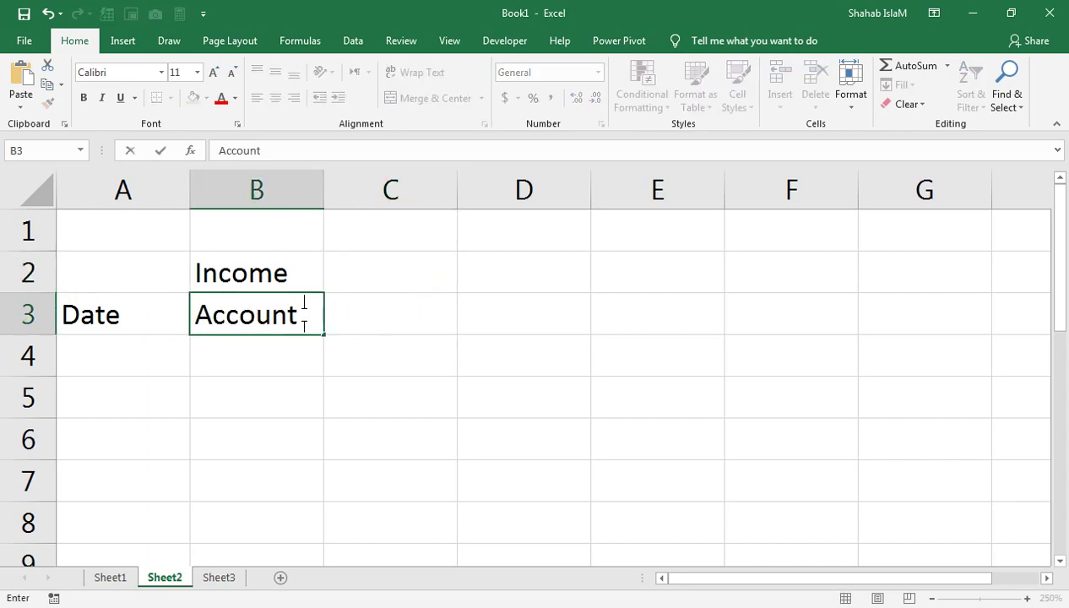
text( / hea)
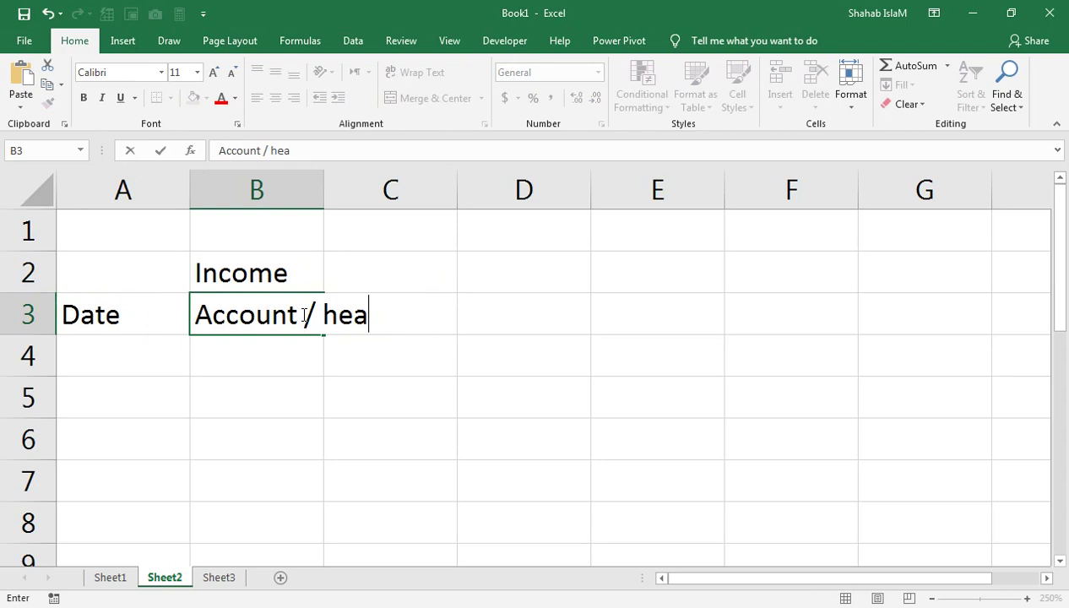
key(BackSpace)
key(BackSpace)
key(BackSpace)
text(Head)
key(Return)
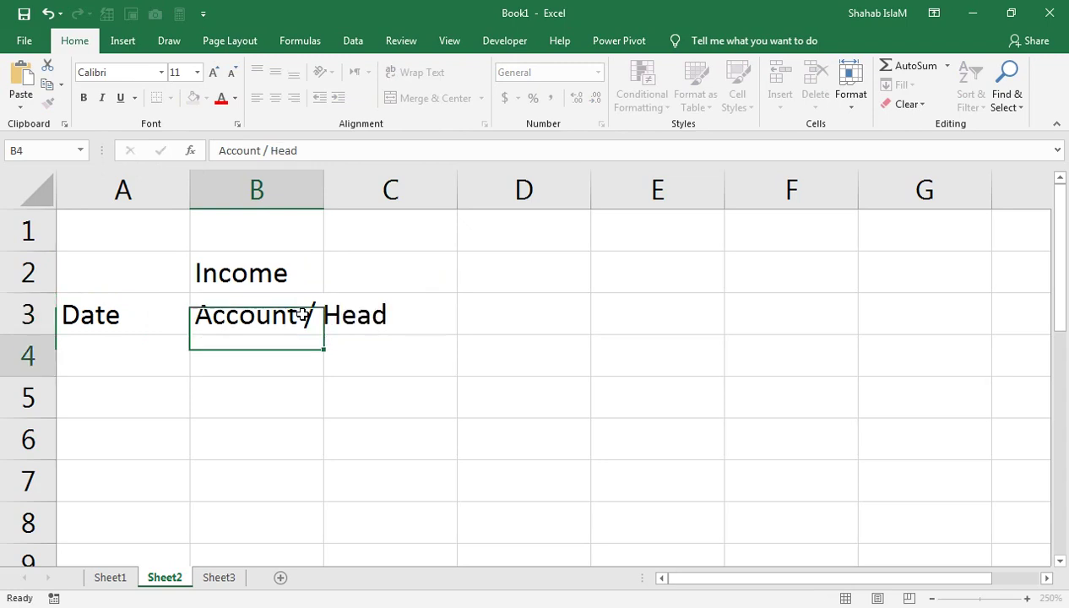
key(Up)
key(Up)
key(shift+Right)
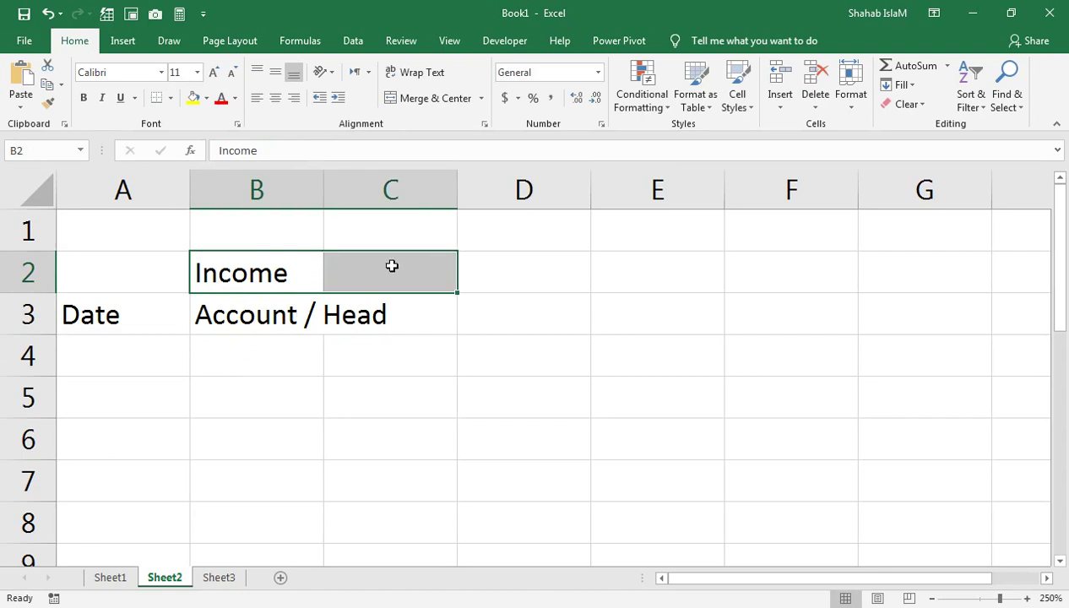
- Merge and centre Income across B2:C2, add Rs in D3, and narrow column E
click(426, 101)
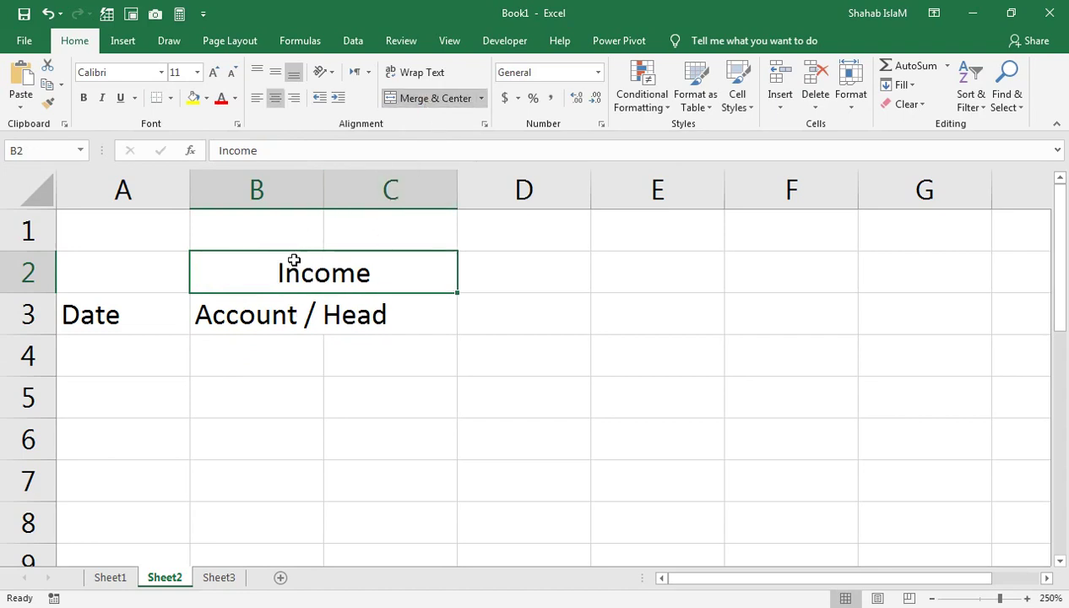
click(297, 319)
click(492, 305)
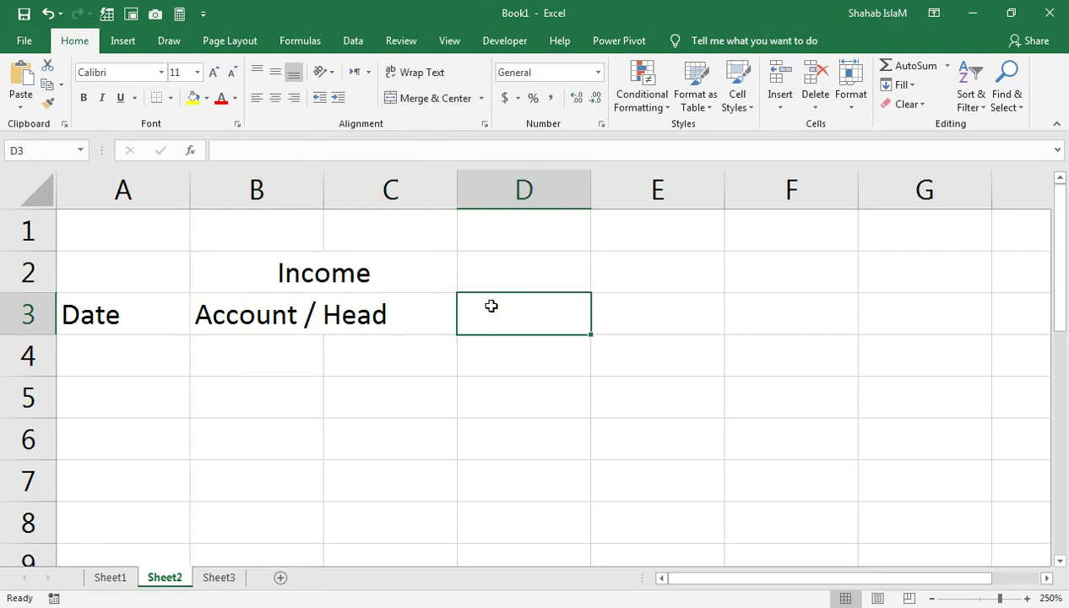
text(Rs)
key(Return)
click(260, 270)
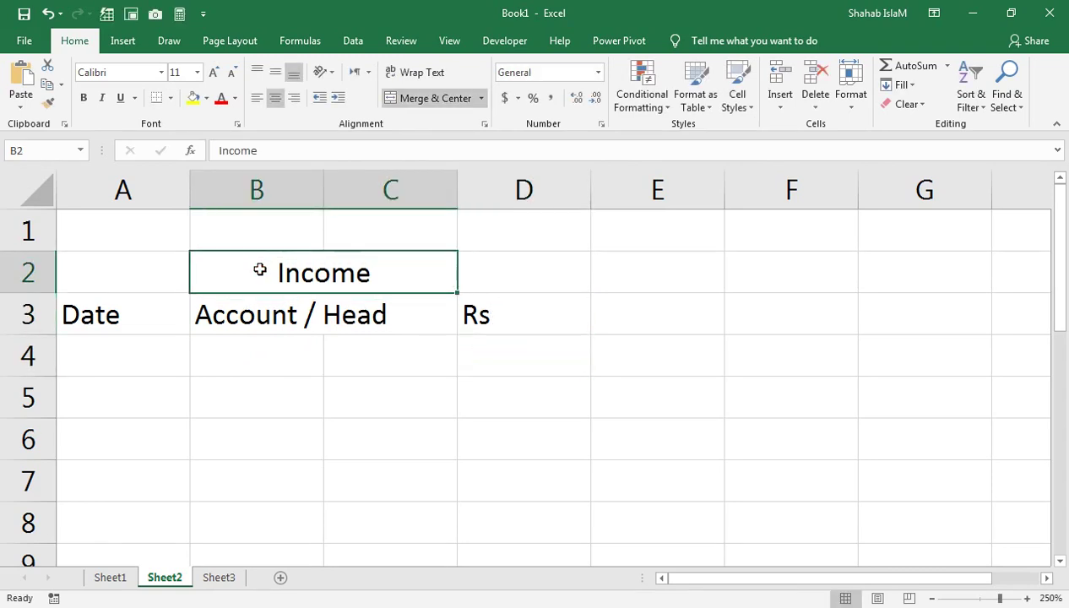
drag(724, 190, 622, 249)
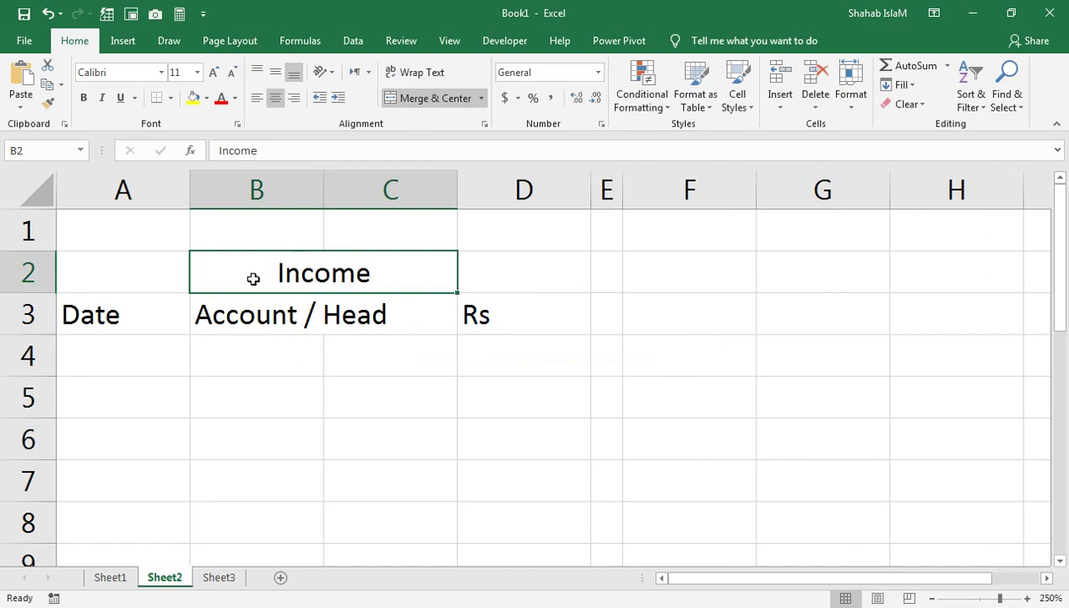
- Copy the B2:D3 heading block to F2:H3 and retitle it Expense
drag(250, 287, 468, 312)
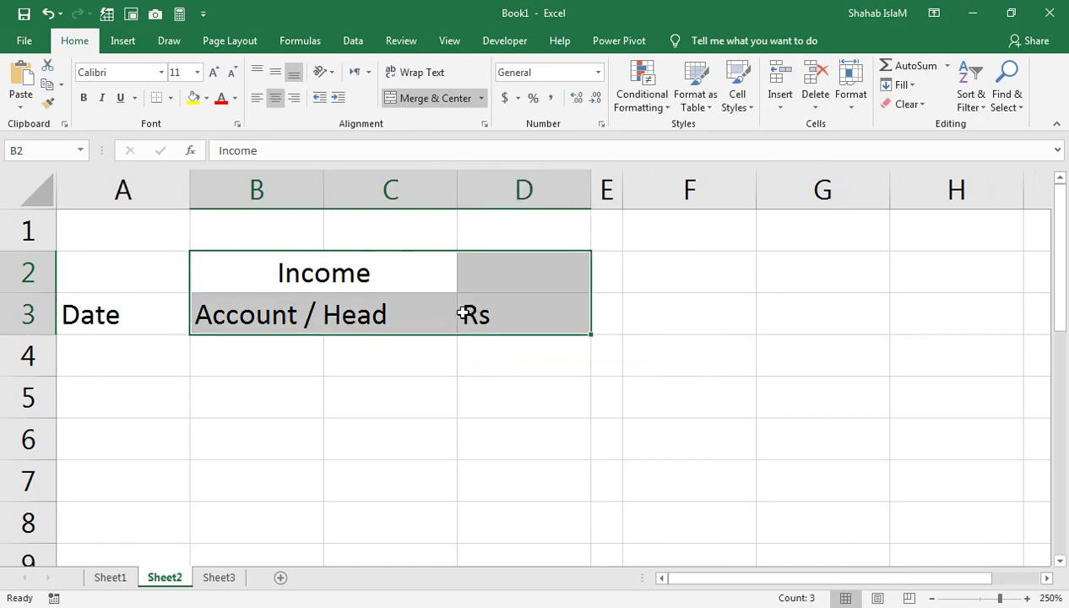
key(ctrl+c)
click(667, 266)
key(ctrl+v)
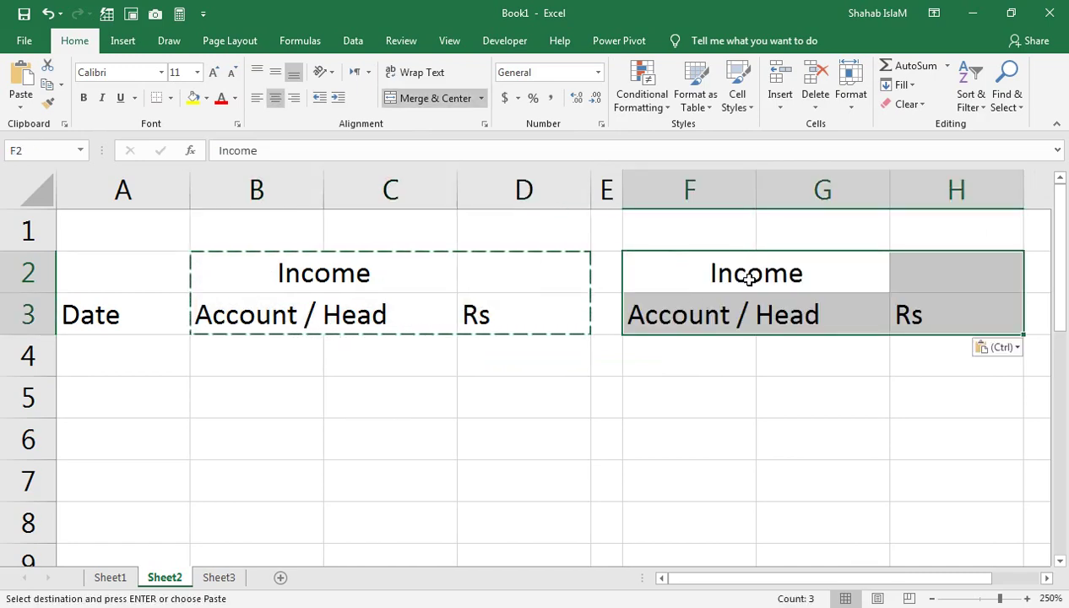
click(750, 278)
text(Expense)
key(Return)
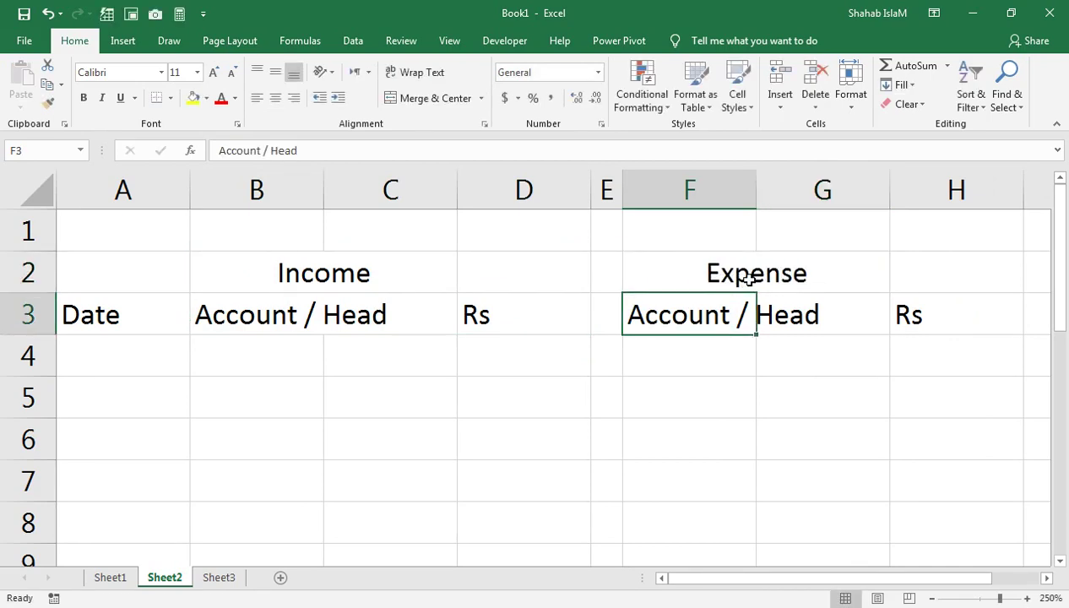
drag(629, 194, 618, 195)
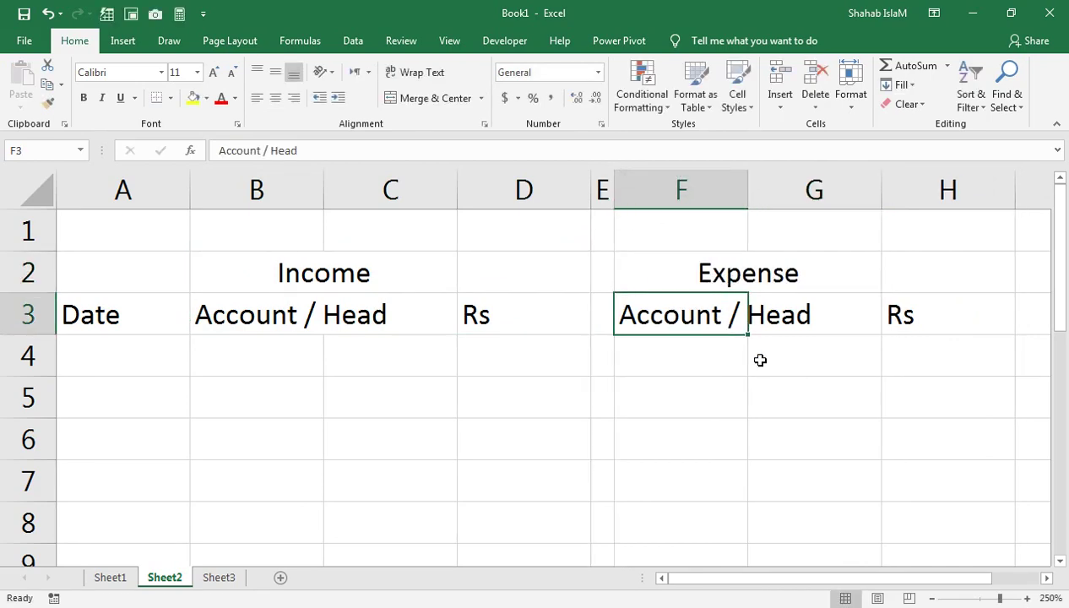
- Apply All Borders to the Income table range A2:D11
drag(996, 598, 993, 598)
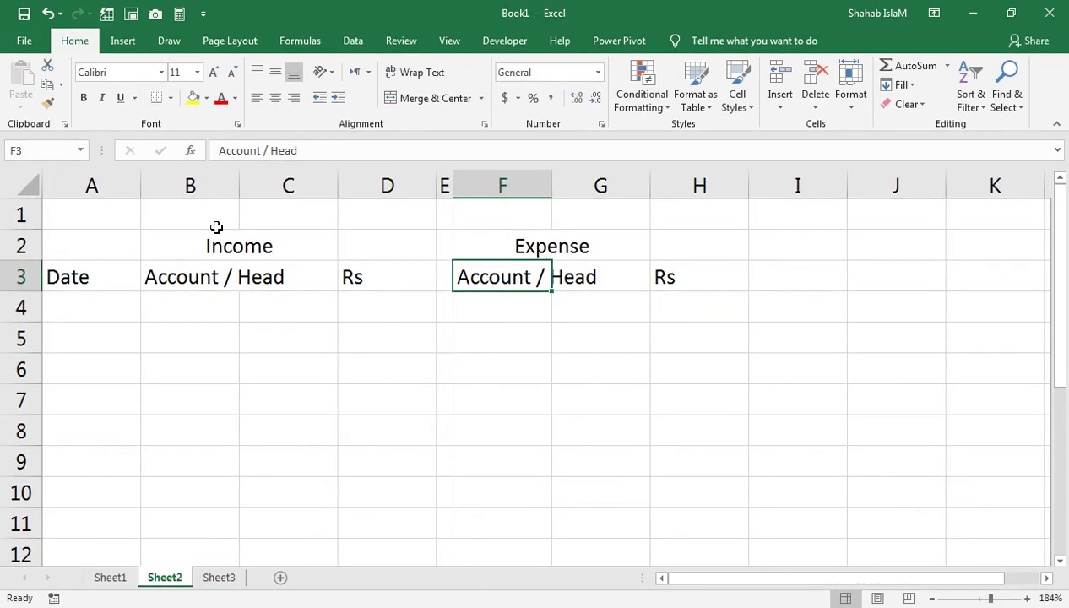
drag(98, 251, 393, 521)
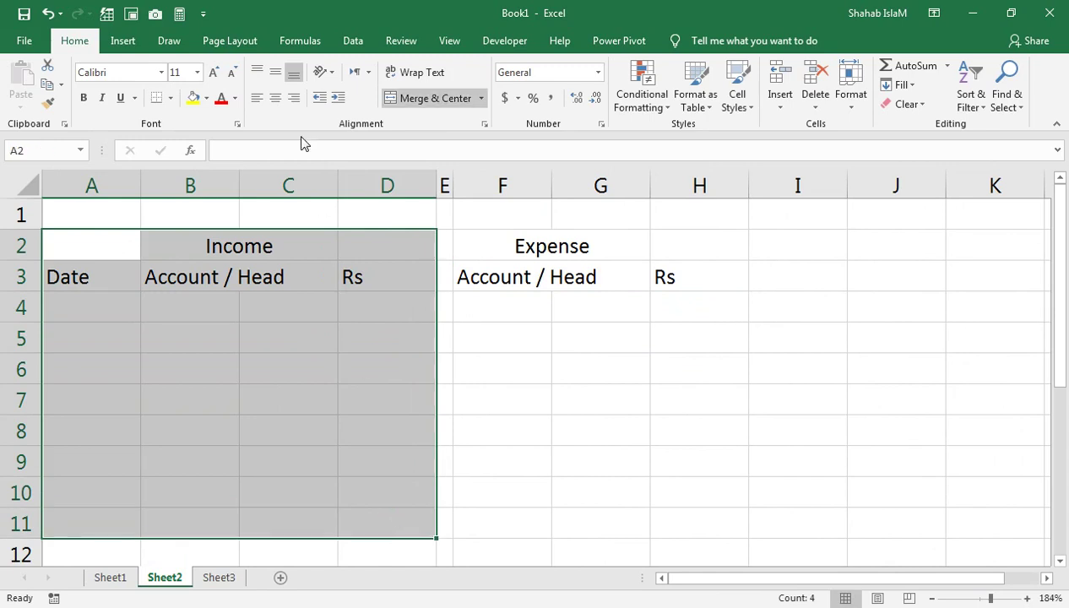
click(170, 98)
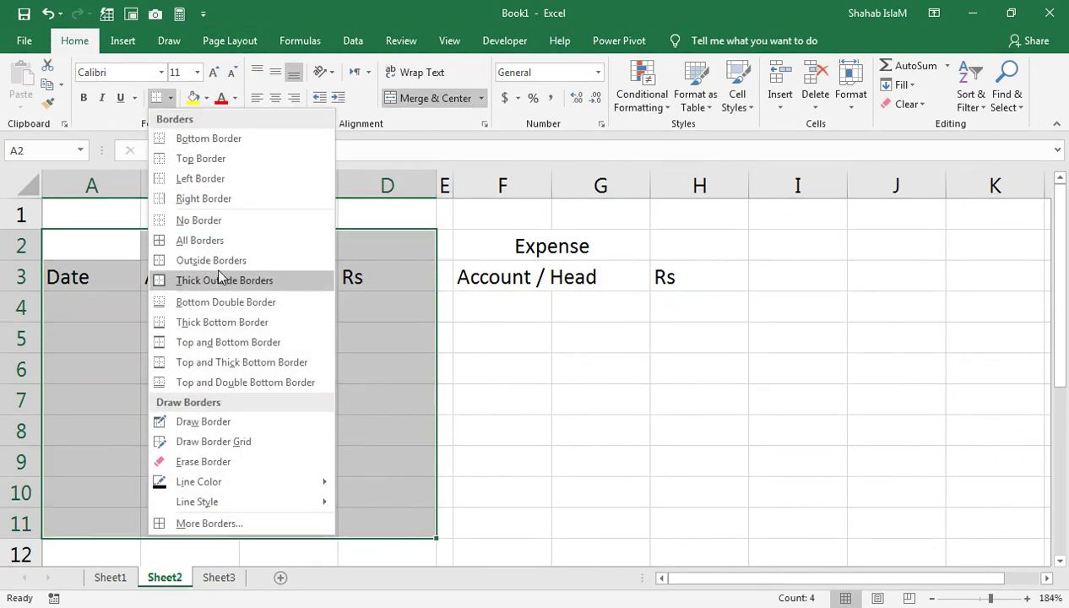
click(200, 240)
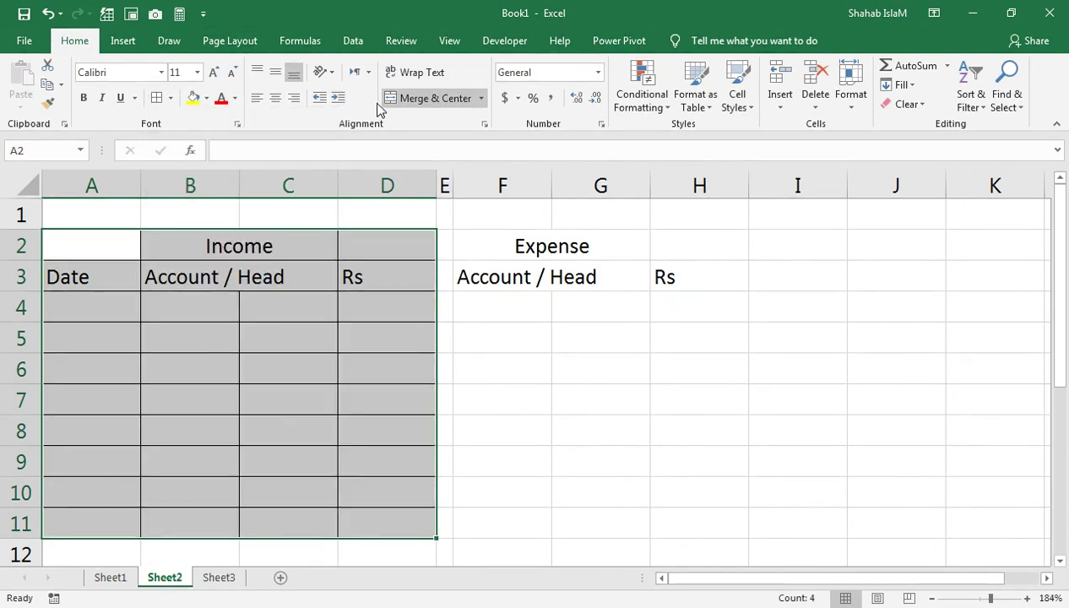
- Keep Income centred over B2:C2, leaving the other table cells uncentred
click(270, 104)
click(270, 104)
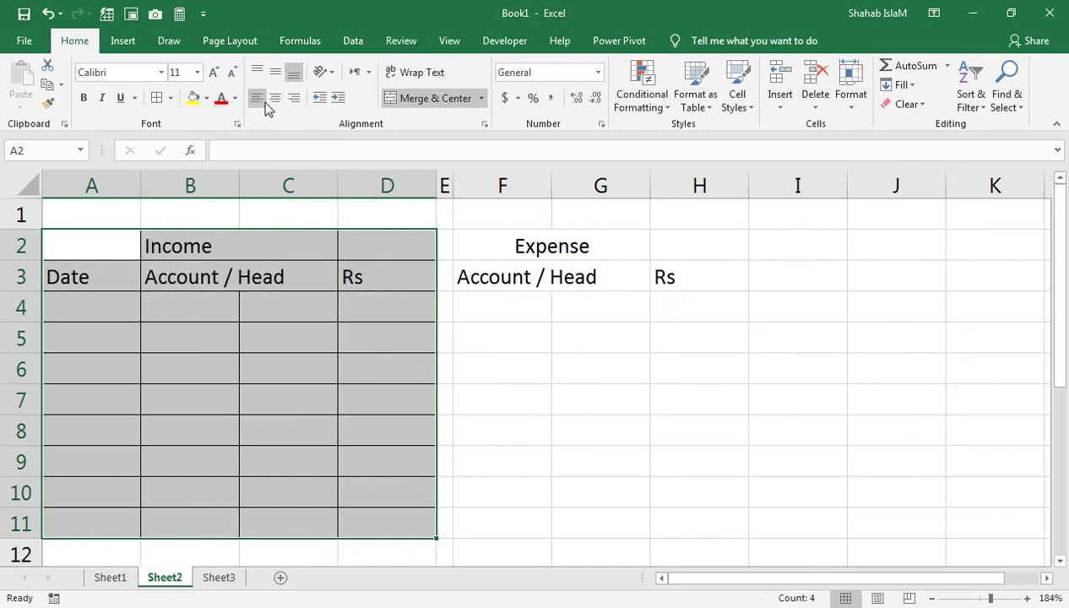
click(274, 101)
click(273, 102)
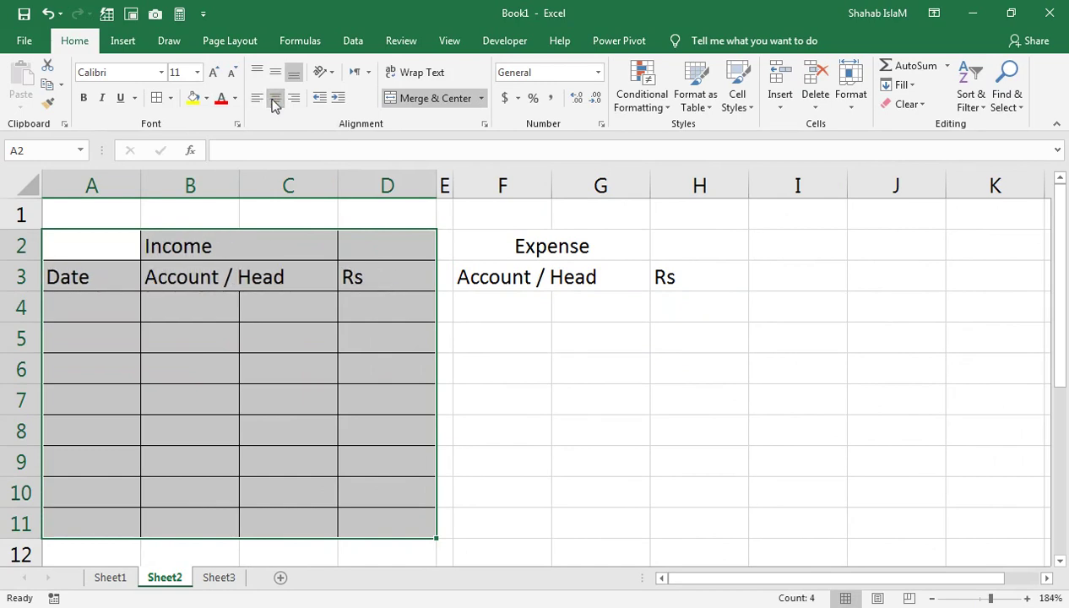
click(244, 247)
click(274, 101)
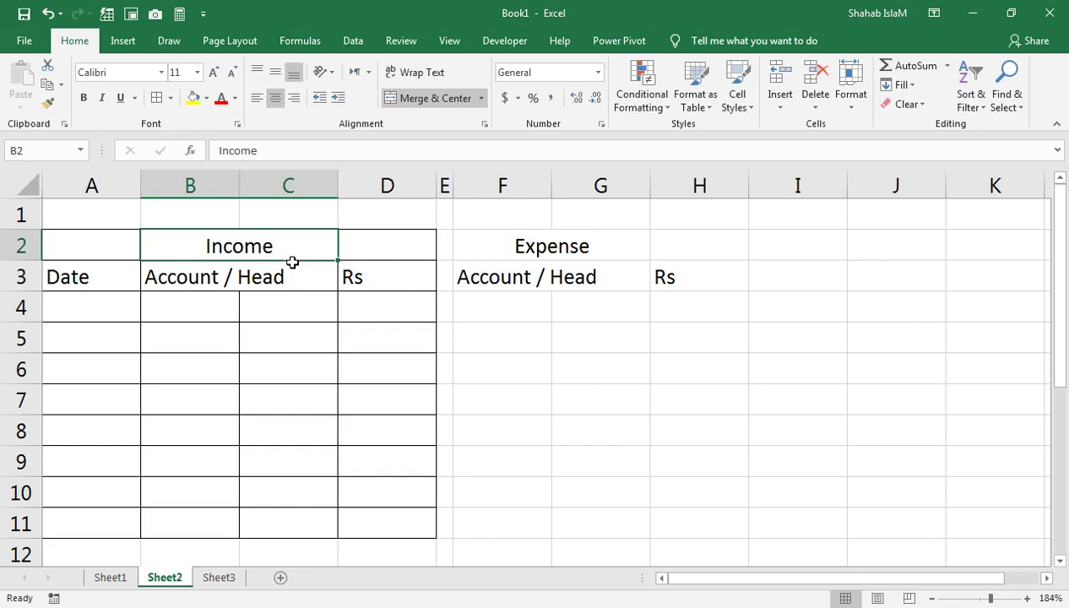
drag(136, 277, 387, 277)
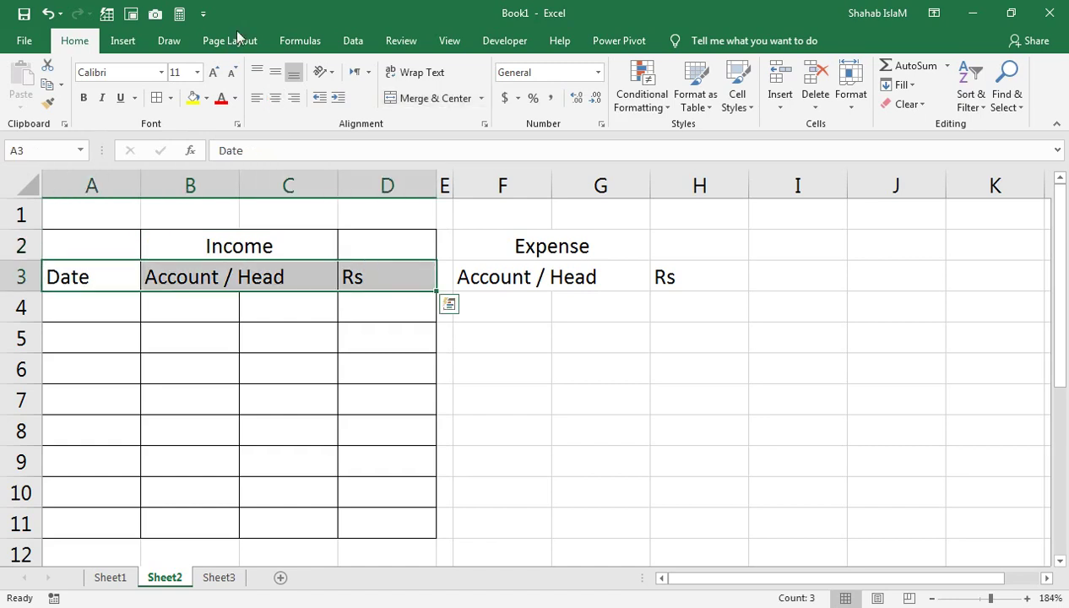
- Toggle centring on the A3:D3 headings and review the header cells of both tables
click(276, 98)
click(275, 99)
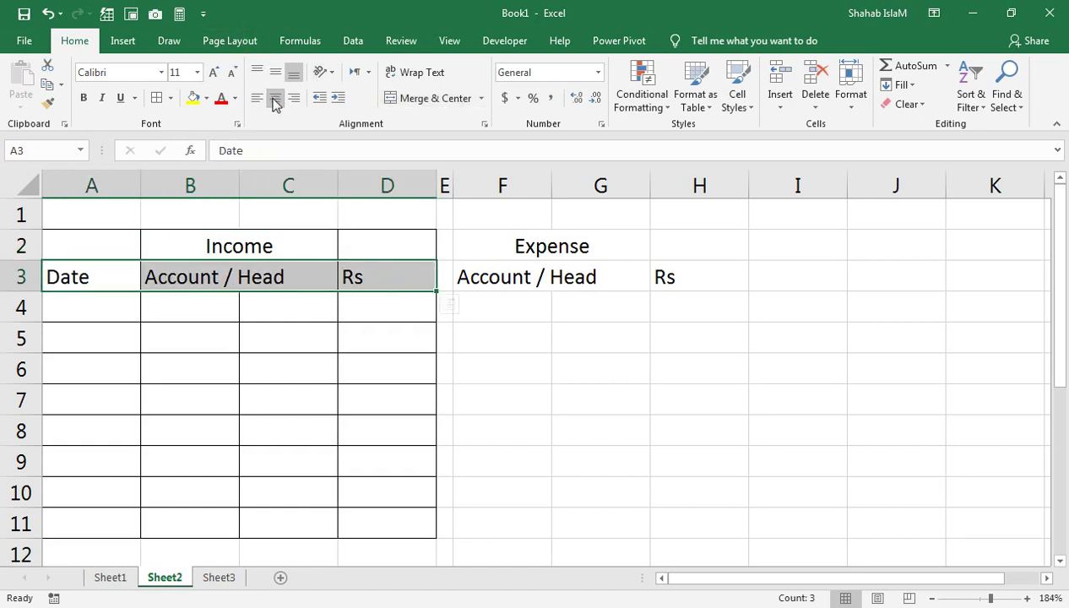
click(389, 277)
mouse_move(507, 277)
mouse_down()
mouse_move(666, 281)
mouse_move(680, 245)
mouse_up()
click(497, 277)
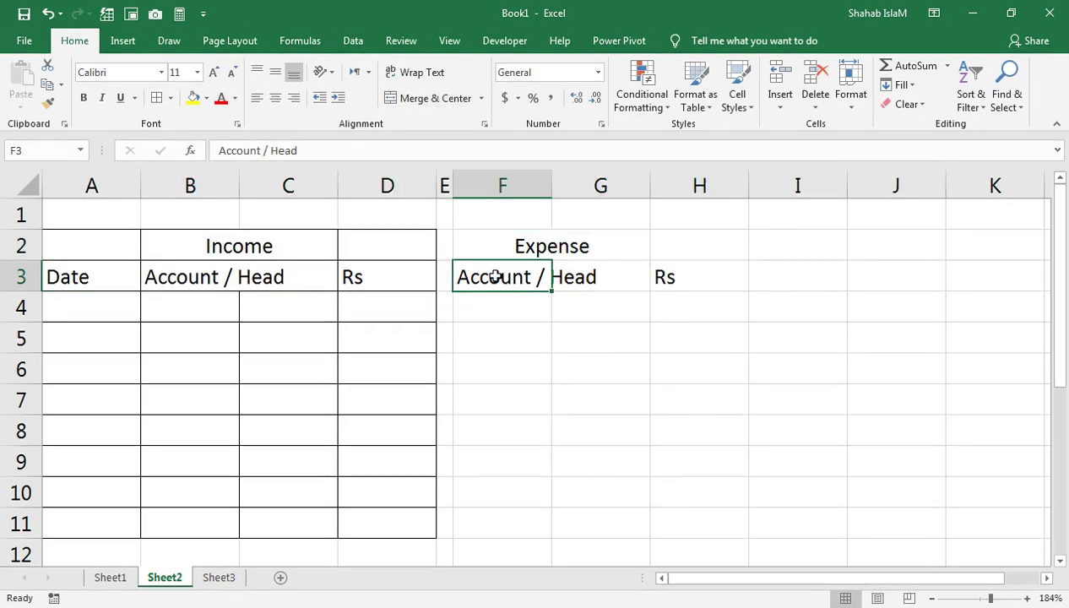
click(241, 292)
click(256, 277)
drag(205, 278, 261, 277)
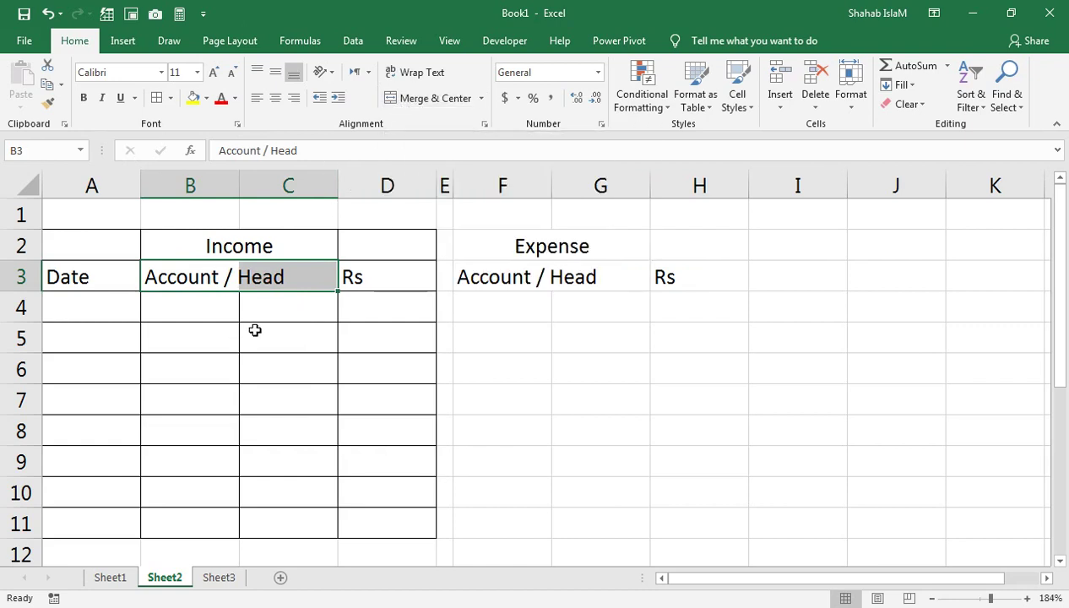
- Move Rs from D3 into C3 and remove the emptied column D
click(254, 304)
click(226, 247)
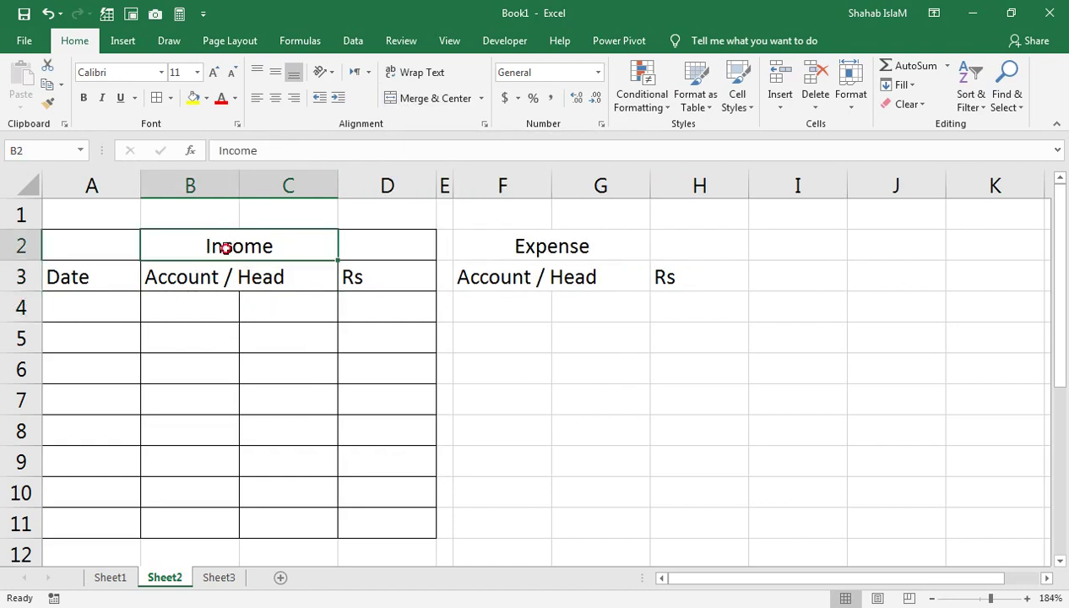
click(349, 282)
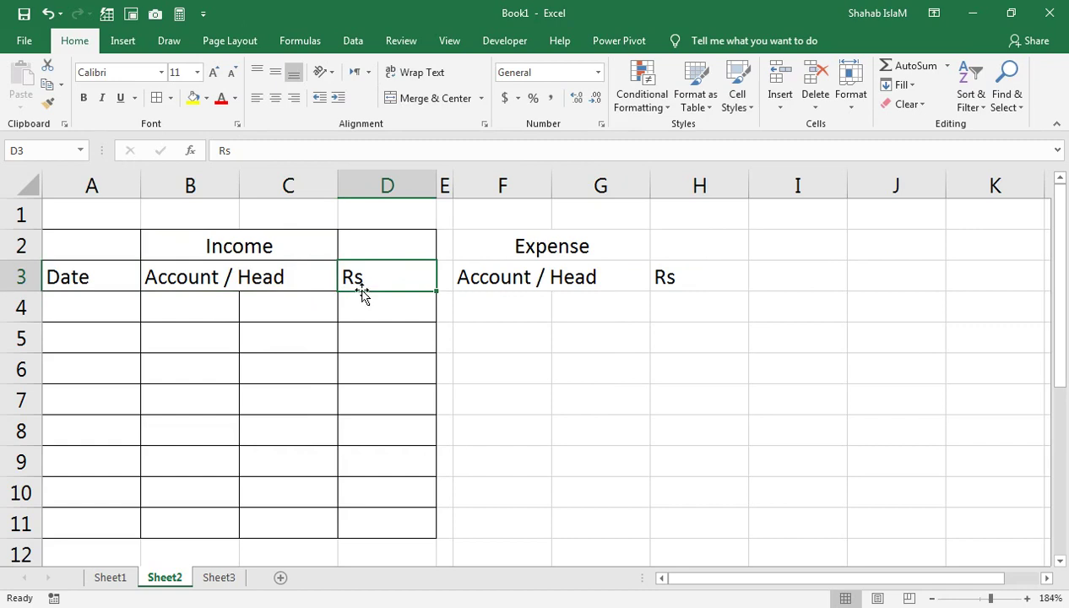
drag(362, 293, 296, 281)
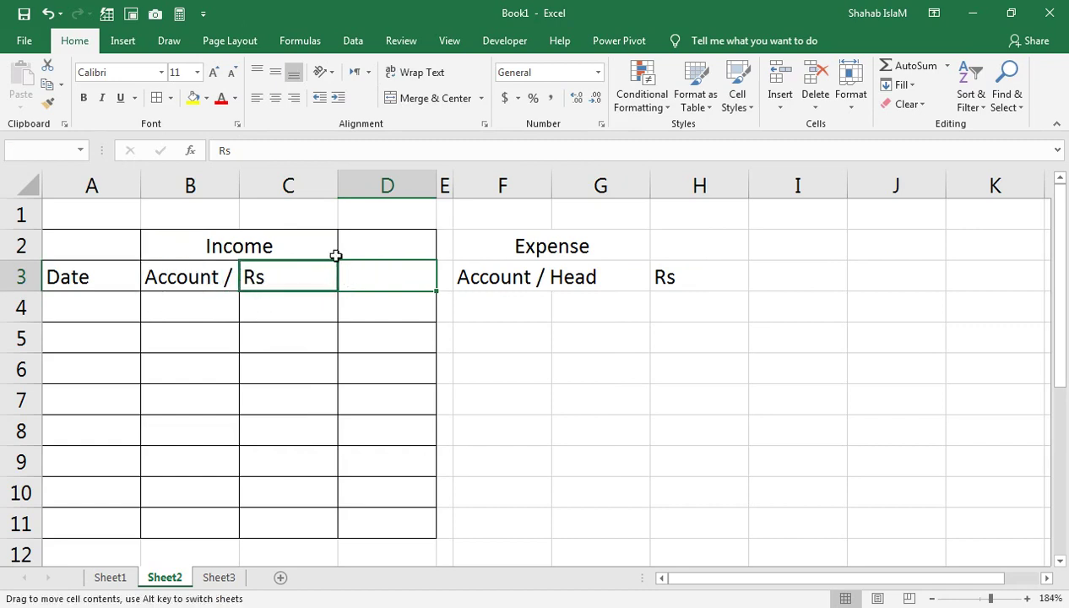
right_click(376, 188)
click(409, 334)
drag(437, 185, 355, 186)
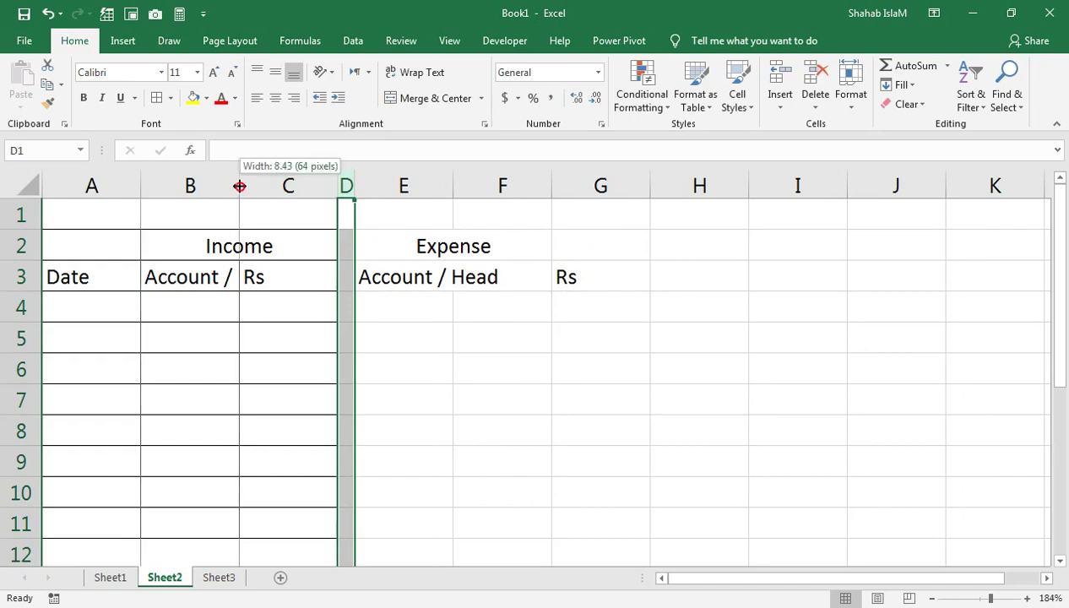
- Widen column B so the Account / Head heading shows in full
drag(239, 186, 297, 185)
click(331, 281)
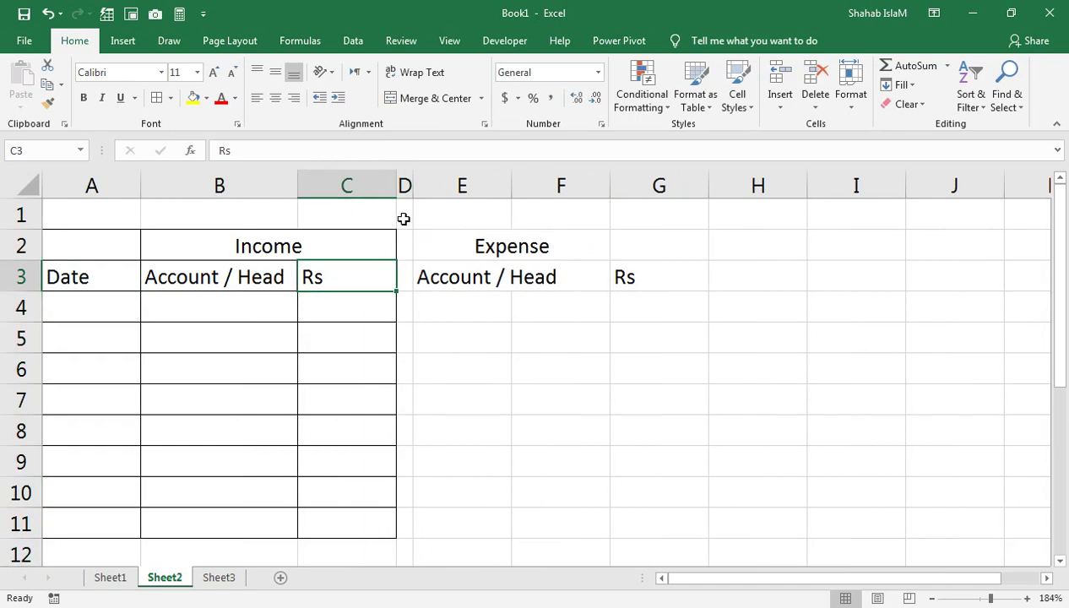
click(496, 251)
click(489, 279)
click(615, 274)
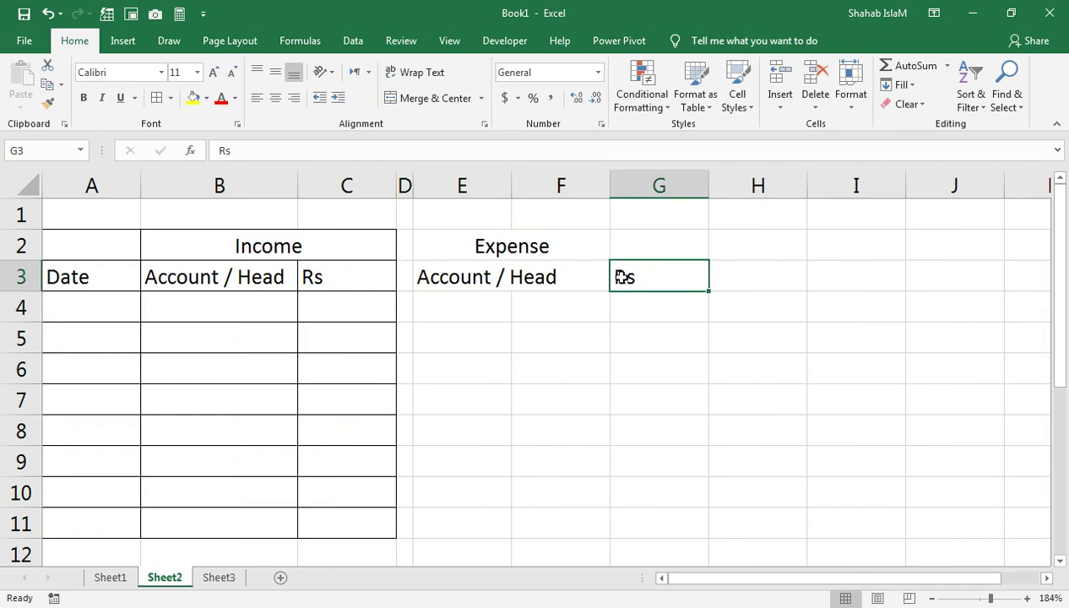
- Move Rs from G3 into F3 and auto-fit column E to Account / Head
drag(632, 293, 592, 293)
click(589, 252)
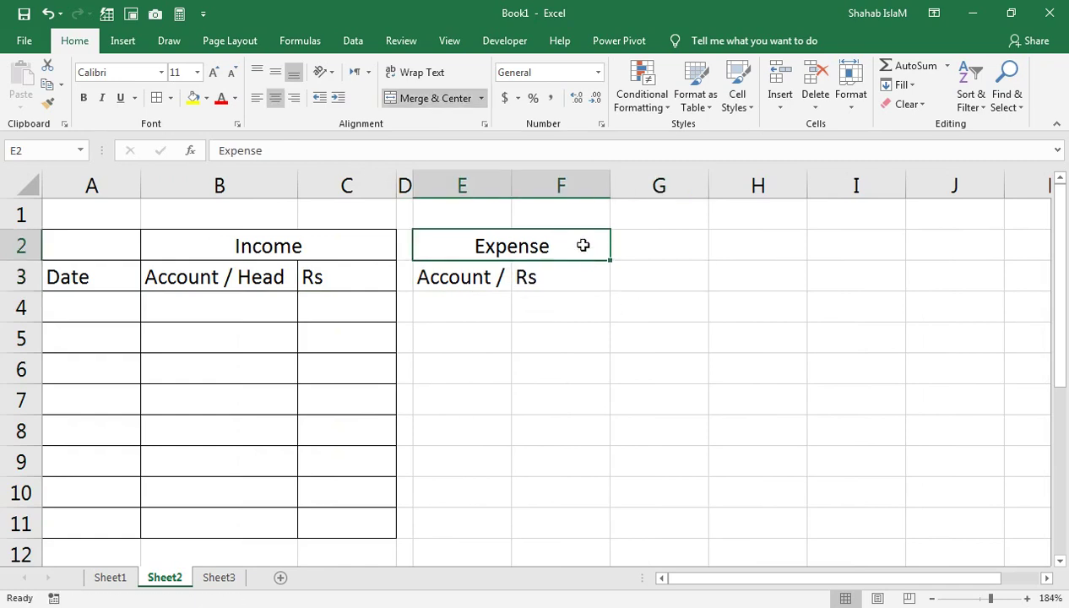
double_click(511, 191)
click(528, 276)
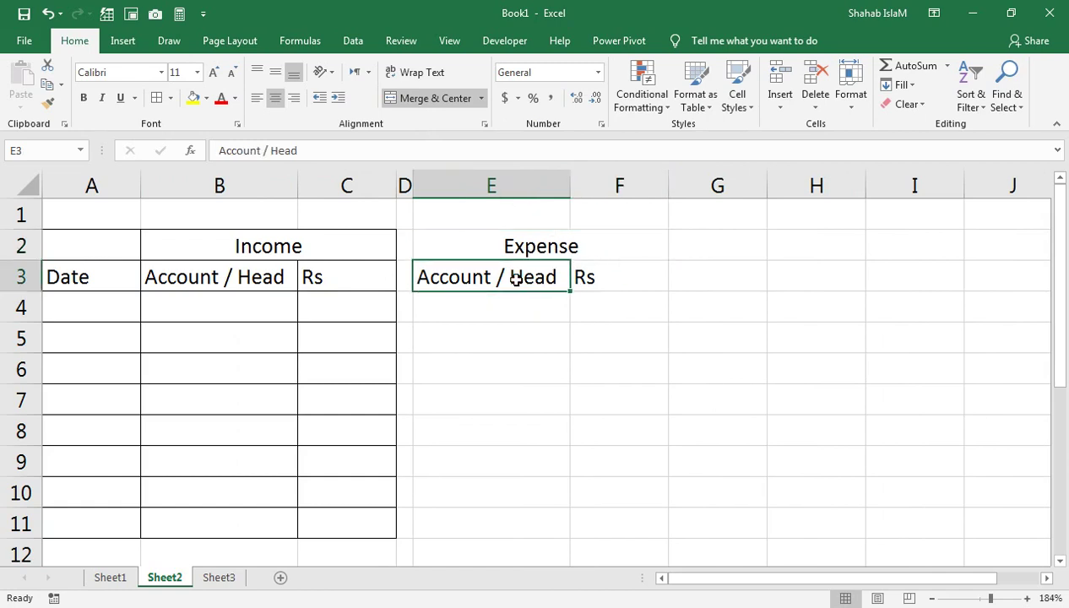
- Apply All Borders to the Expense table E2:F11 and widen column E slightly
drag(442, 255, 663, 524)
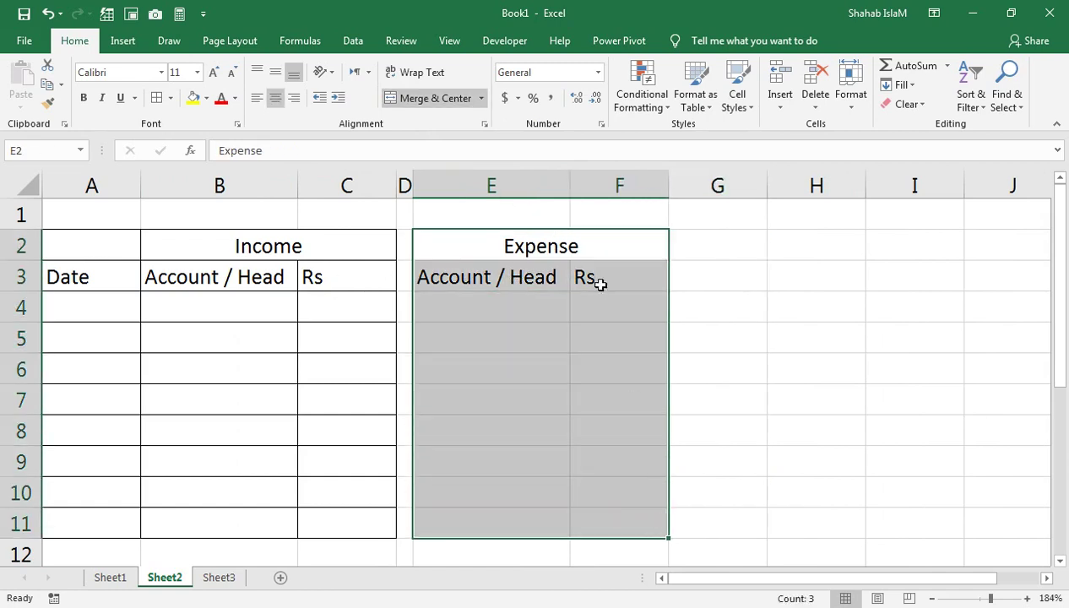
click(172, 99)
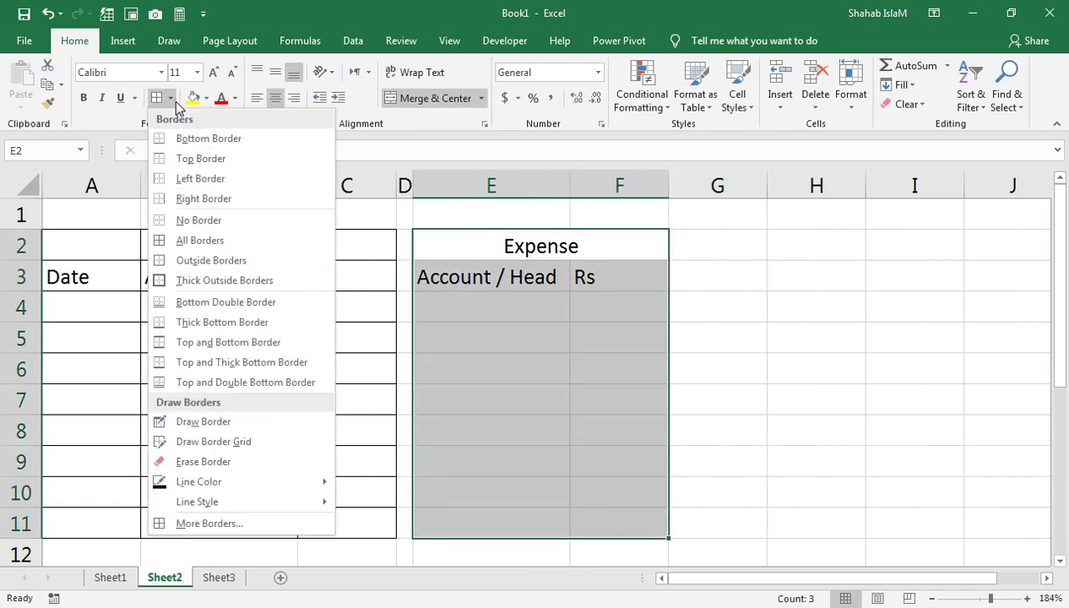
click(208, 235)
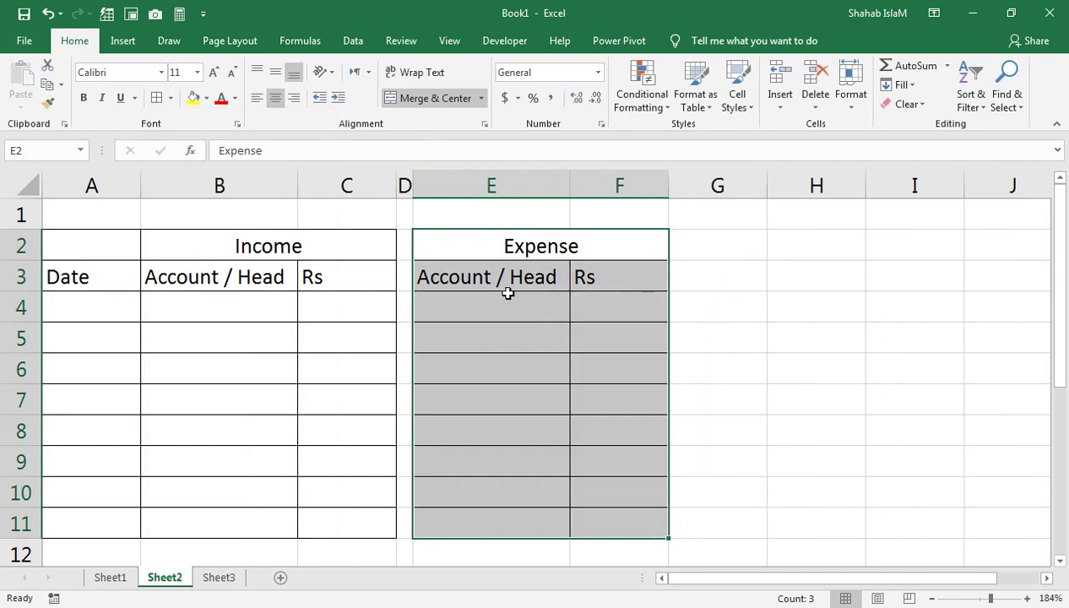
click(507, 284)
drag(570, 185, 585, 185)
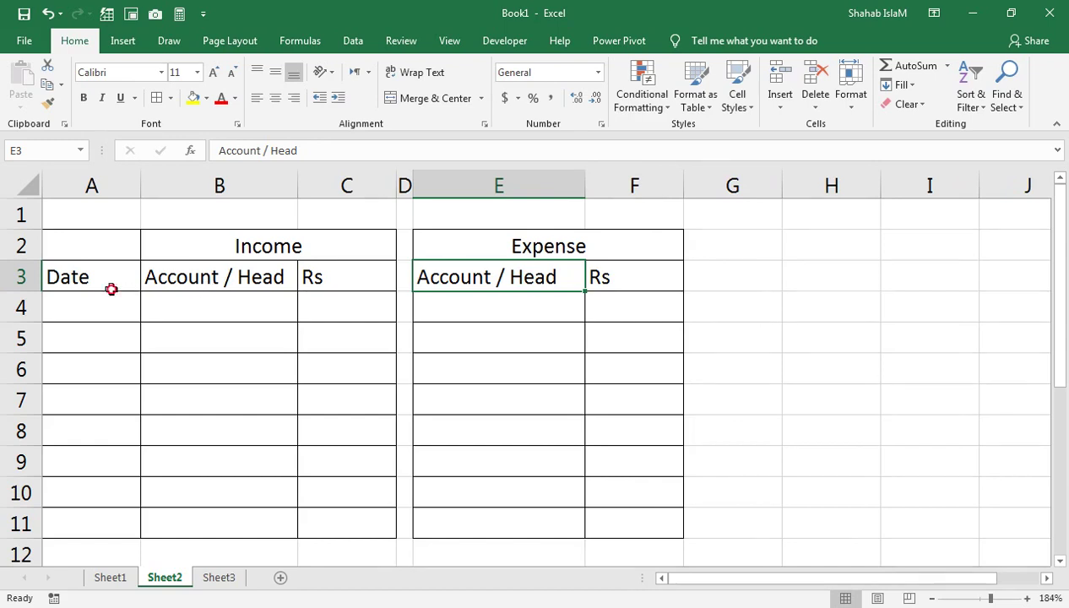
- Centre the column headings A3:C3 and E3:F3
drag(111, 288, 338, 281)
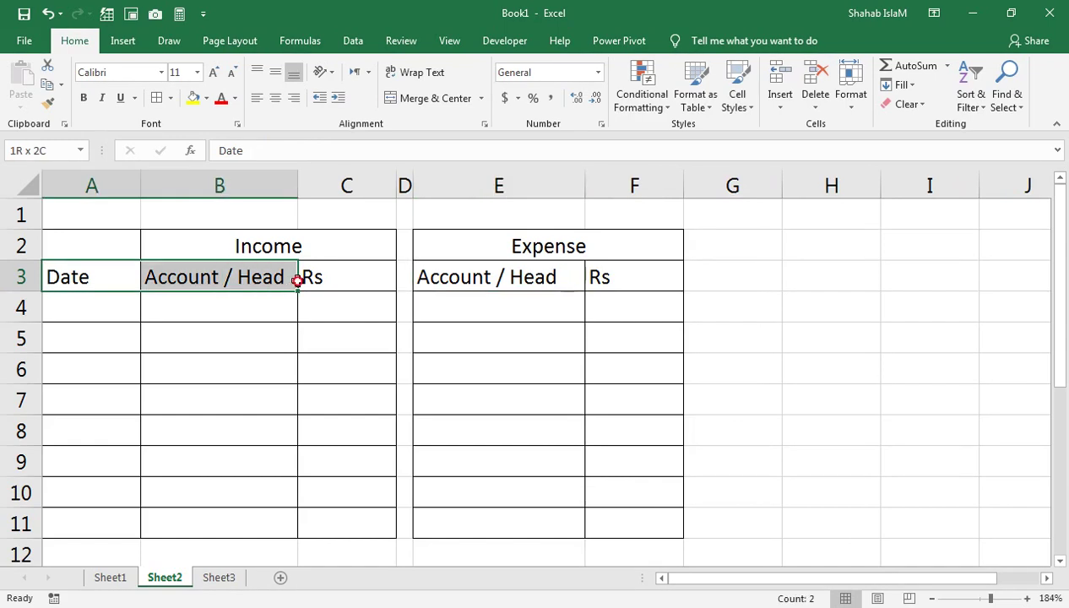
click(281, 99)
drag(465, 267, 592, 274)
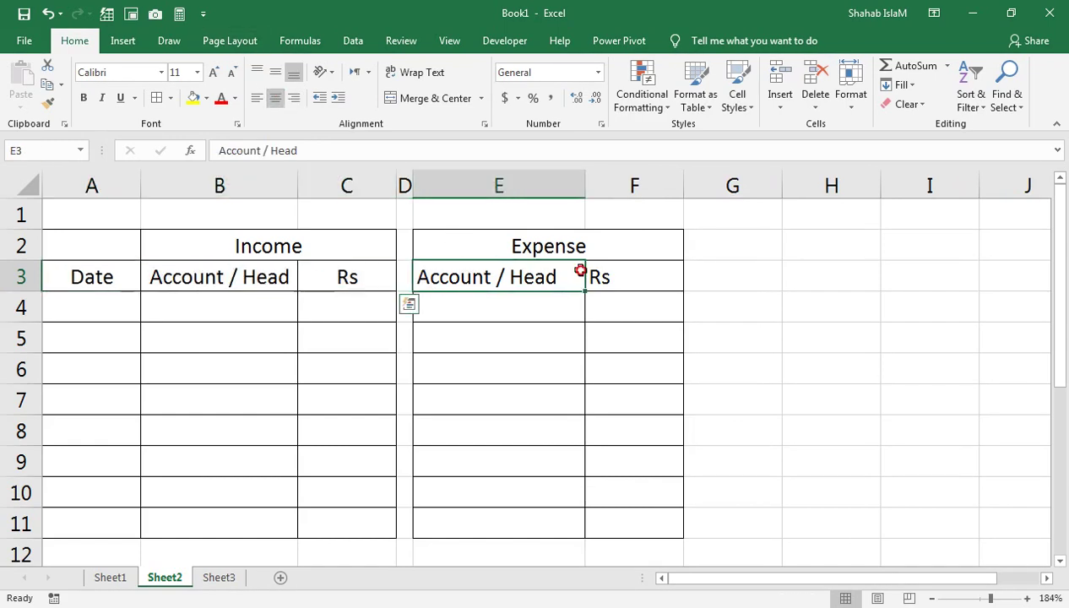
click(281, 99)
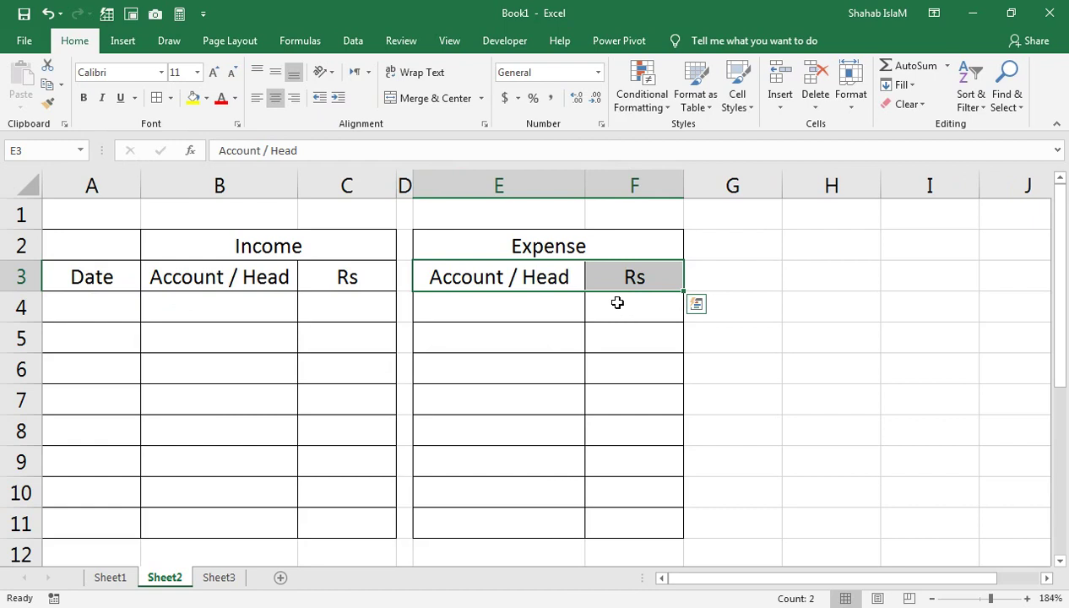
click(545, 239)
click(268, 246)
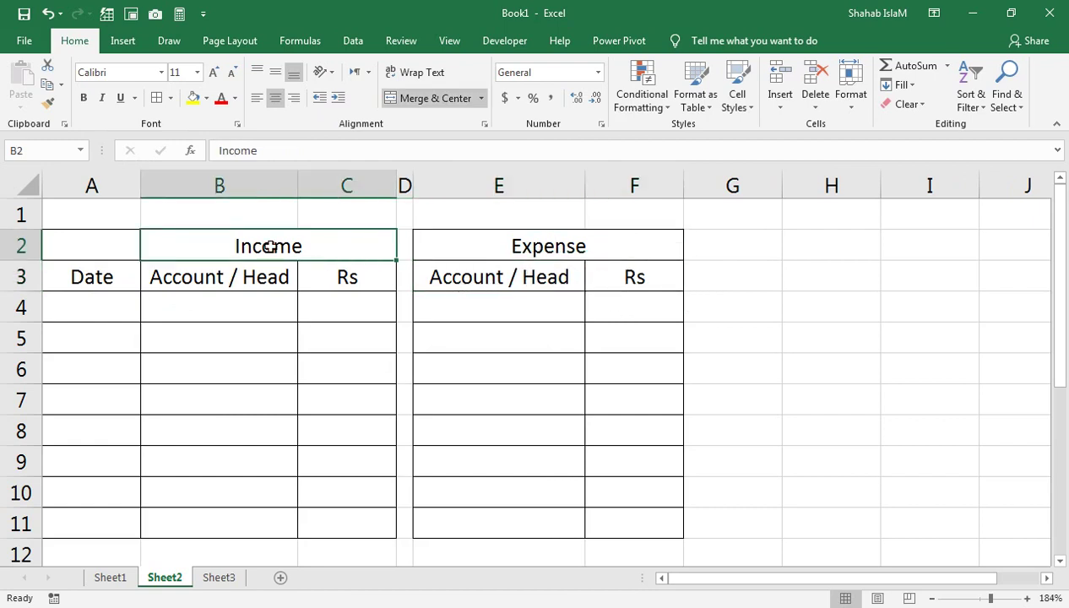
- Bold the Income and Expense titles, then the Rs headings in C3 and F3
click(494, 245)
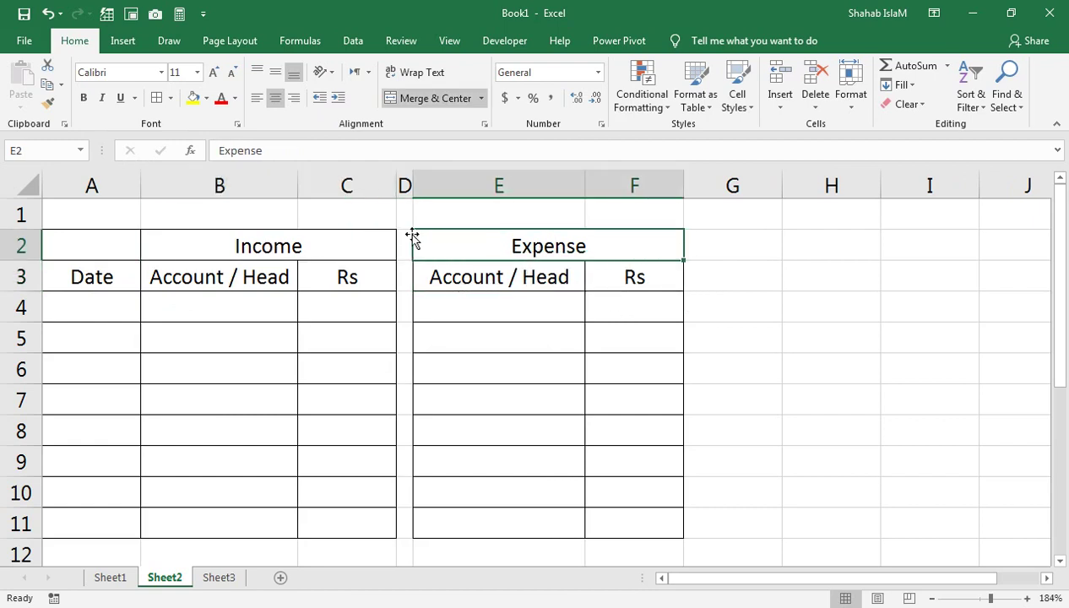
ctrl+click(357, 241)
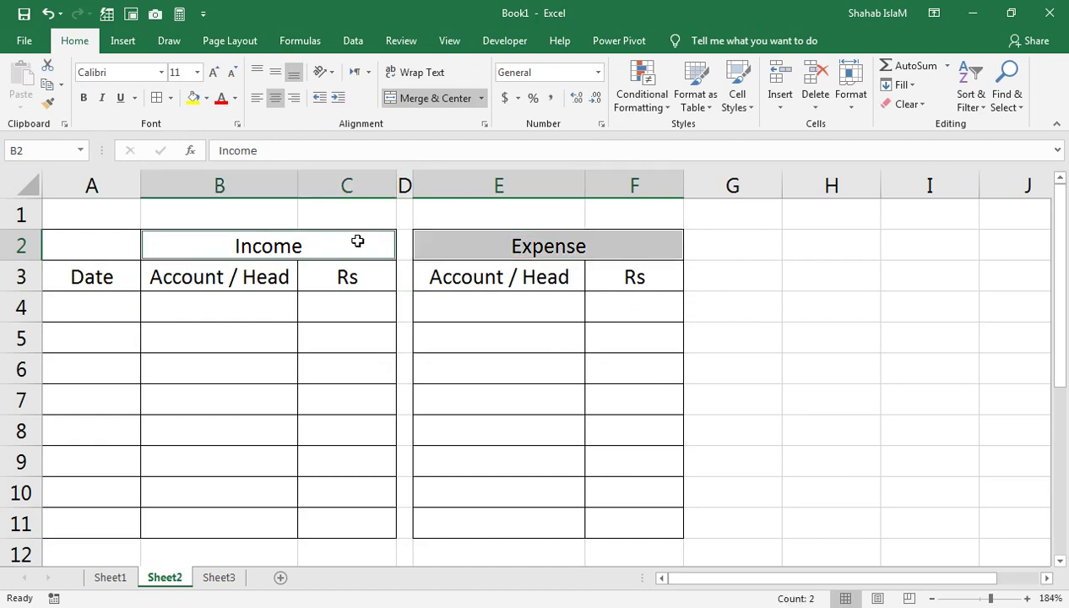
click(84, 98)
click(531, 288)
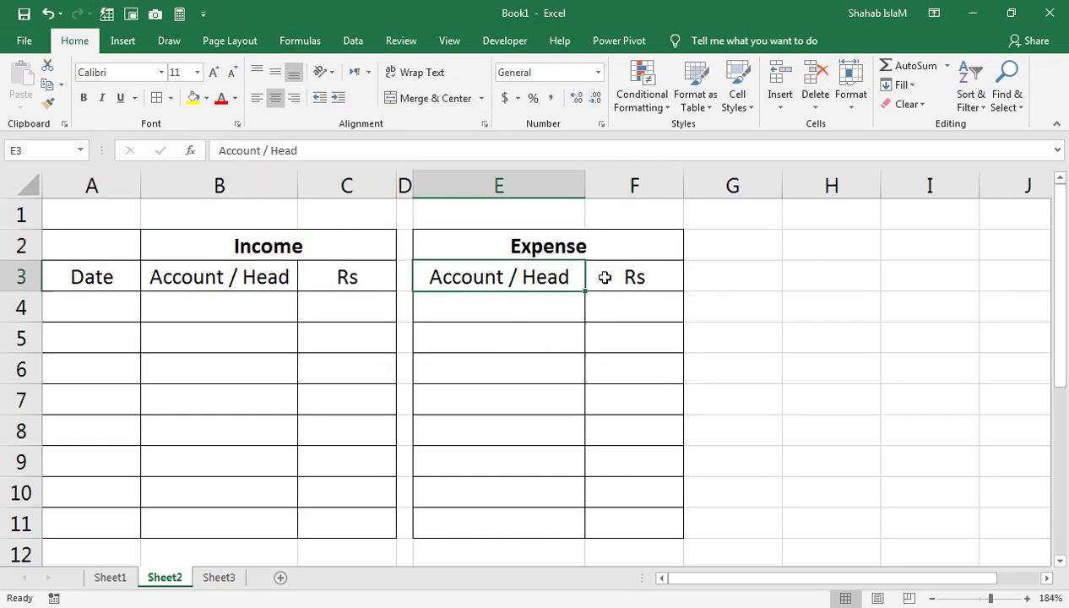
click(603, 275)
ctrl+click(363, 277)
click(84, 98)
click(770, 277)
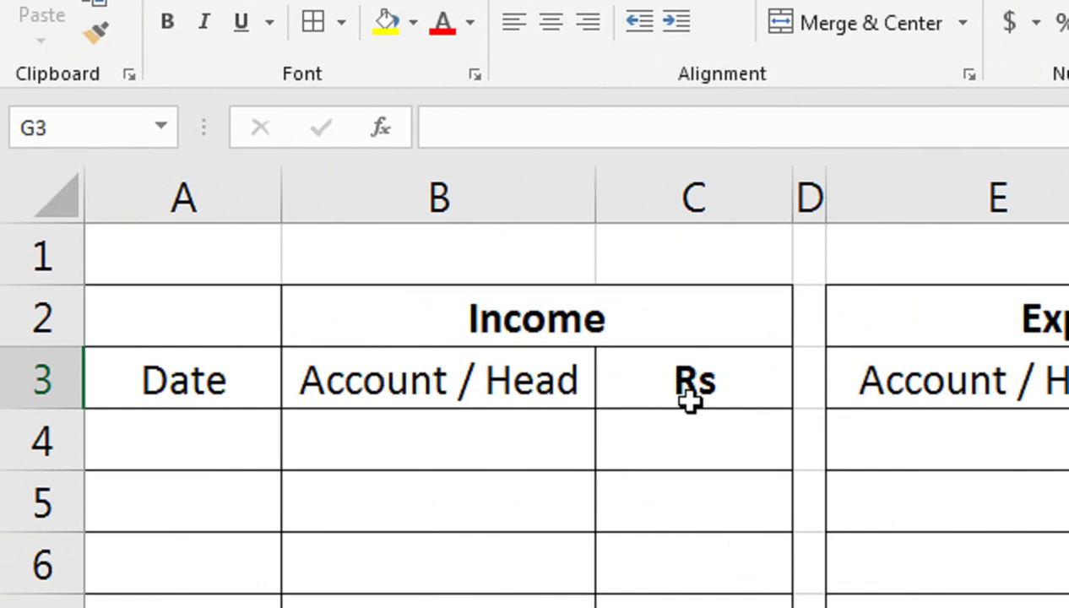
drag(150, 254, 157, 401)
- Merge A2:A3 into one Date cell and middle-align it
drag(186, 338, 205, 378)
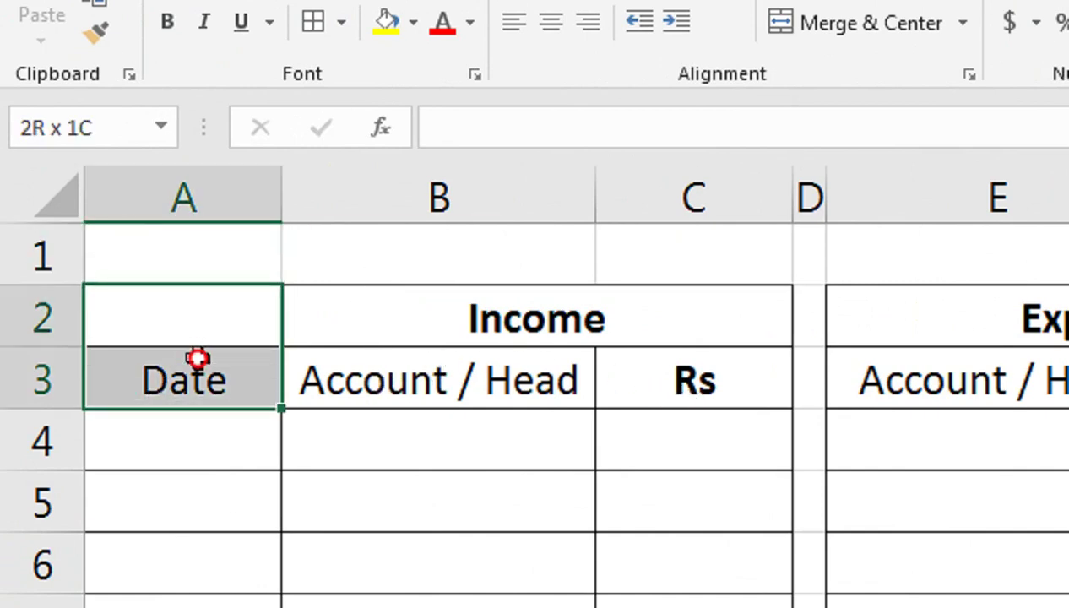
click(861, 23)
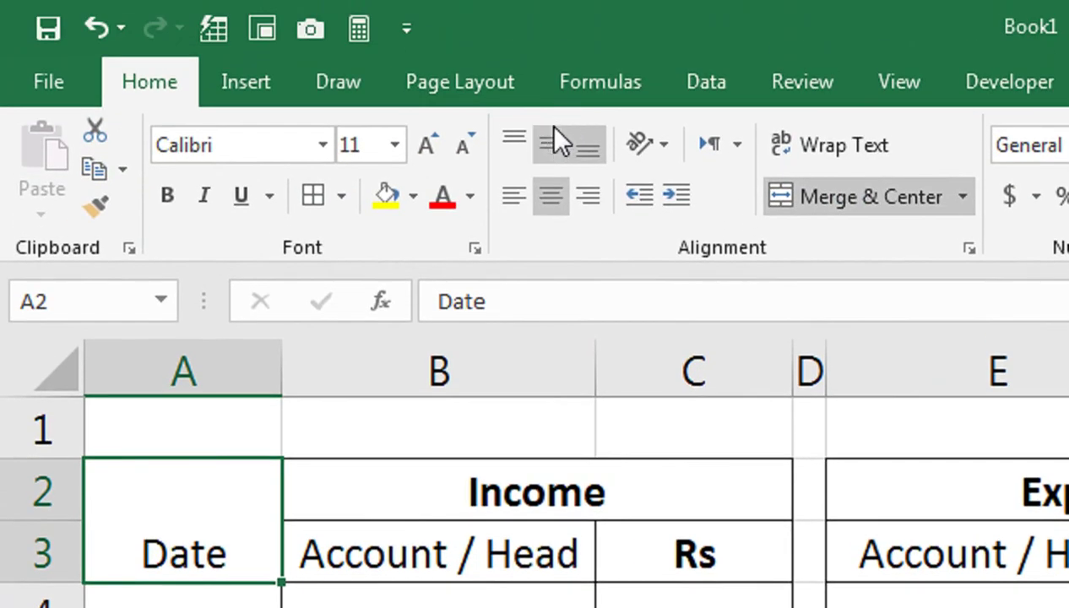
click(550, 99)
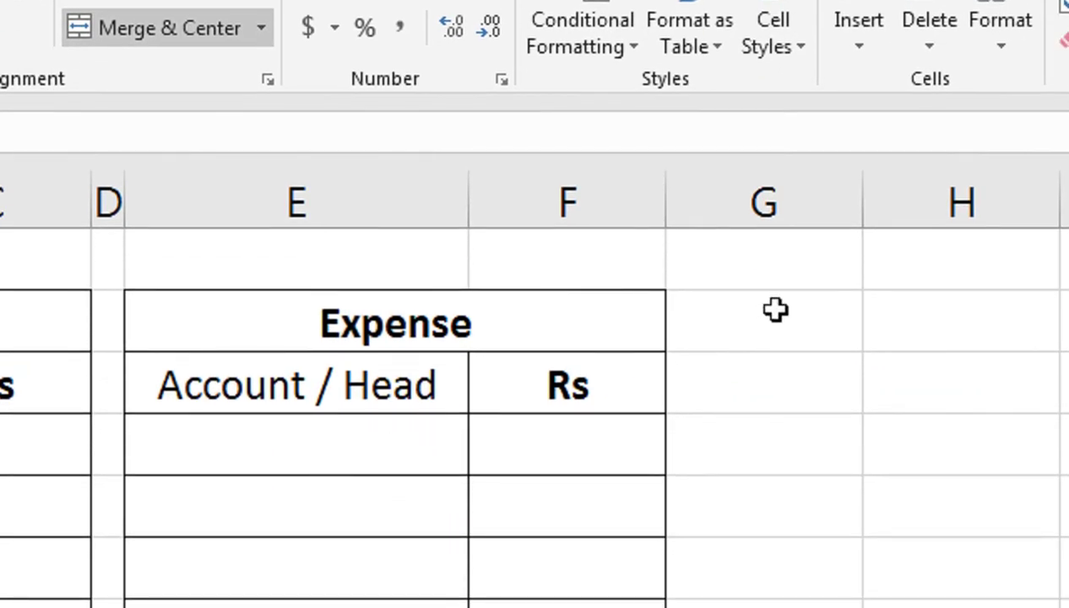
- Widen column G and merge two-row header cells in G, copying the format to H and I
mouse_move(861, 203)
mouse_down()
mouse_move(798, 202)
mouse_move(838, 236)
mouse_up()
click(860, 198)
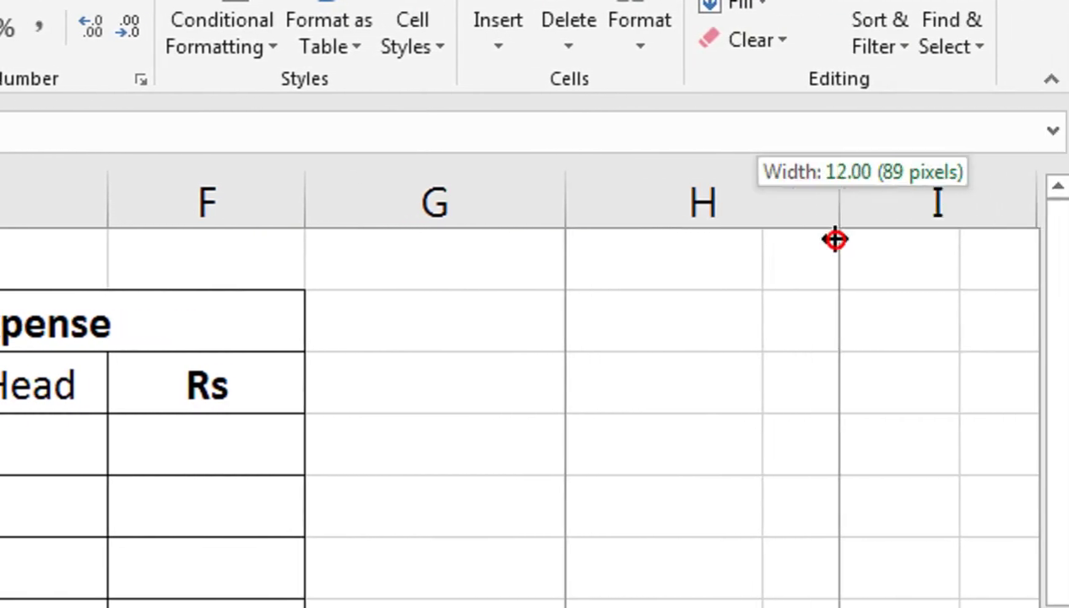
drag(425, 313, 421, 369)
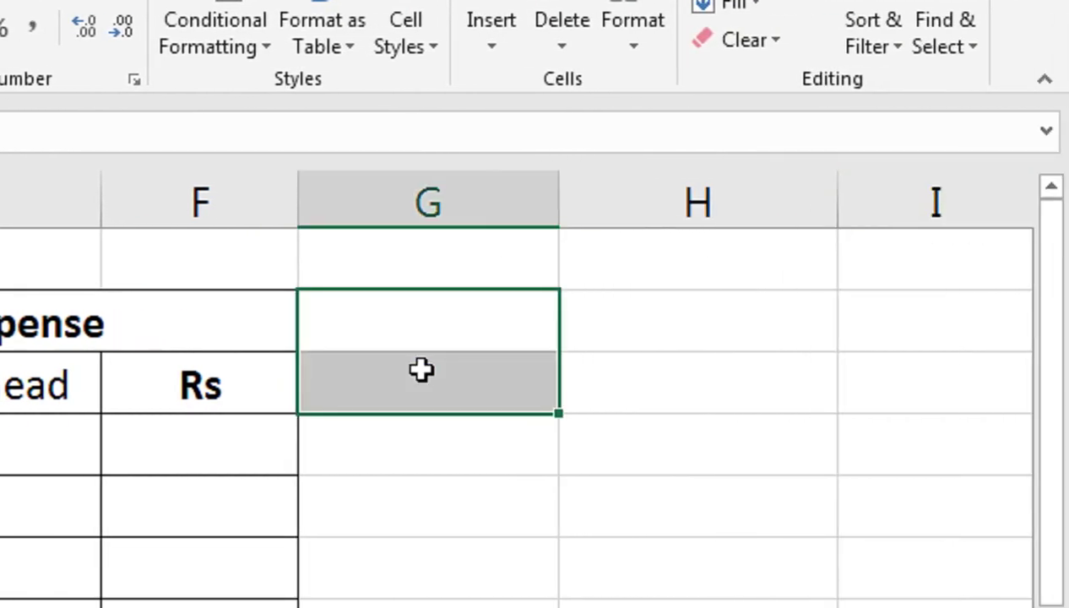
click(260, 146)
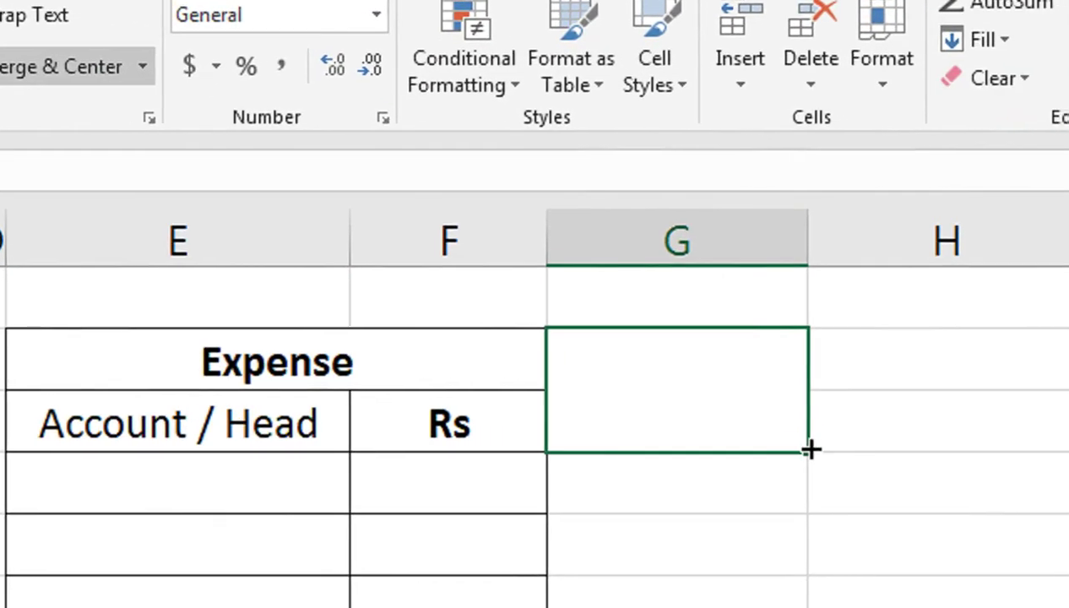
drag(813, 450, 940, 432)
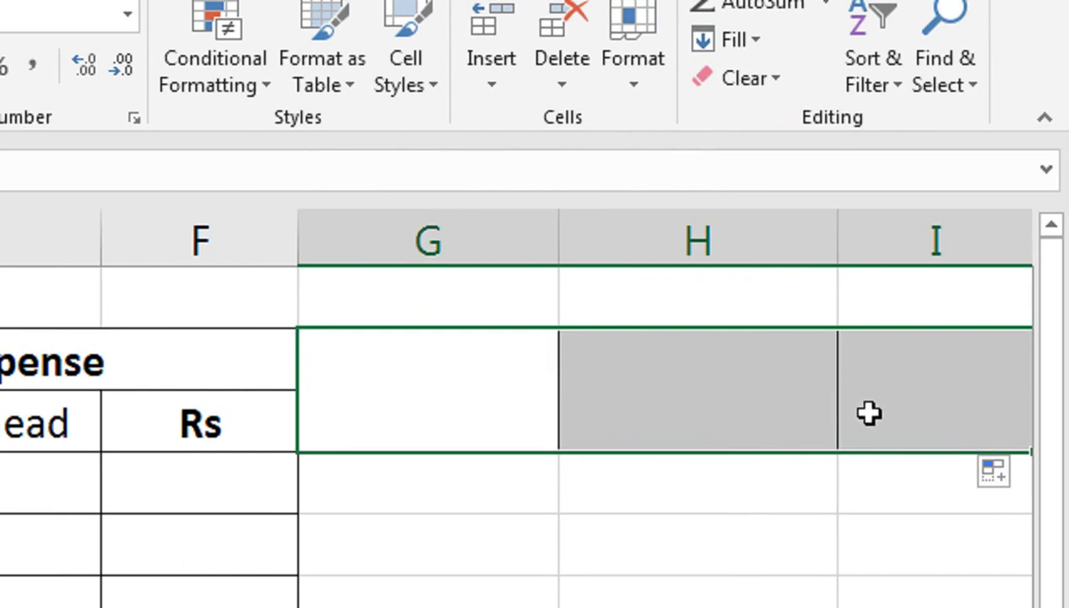
click(421, 402)
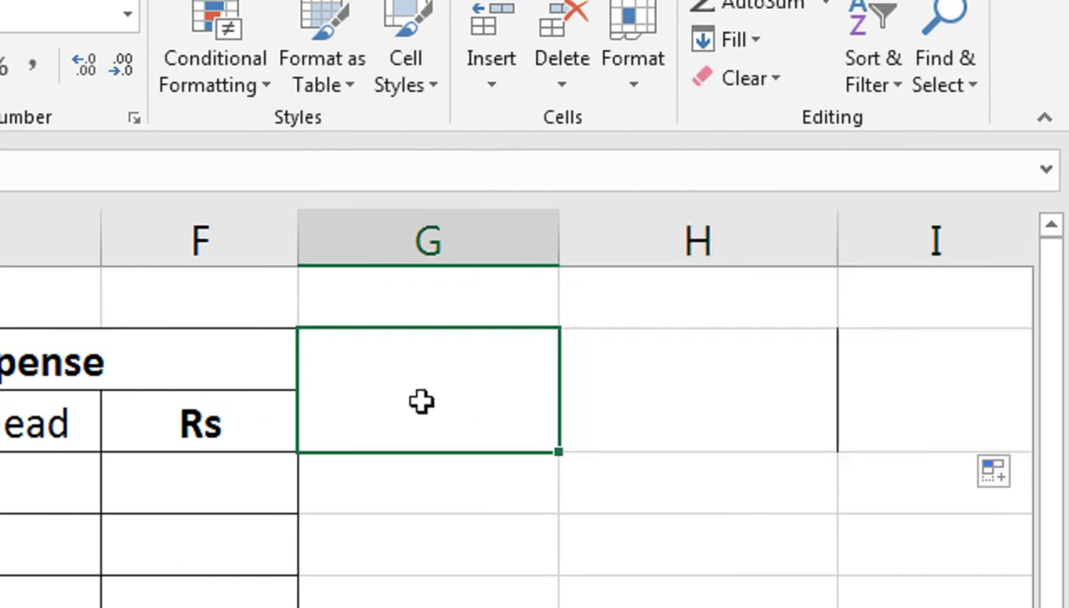
- Enter the headings TOTAL INCOME and TOTAL EXPENSE in columns G and H
text(t)
key(BackSpace)
text(TOAL)
key(BackSpace)
key(BackSpace)
text(TAL INCO)
key(BackSpace)
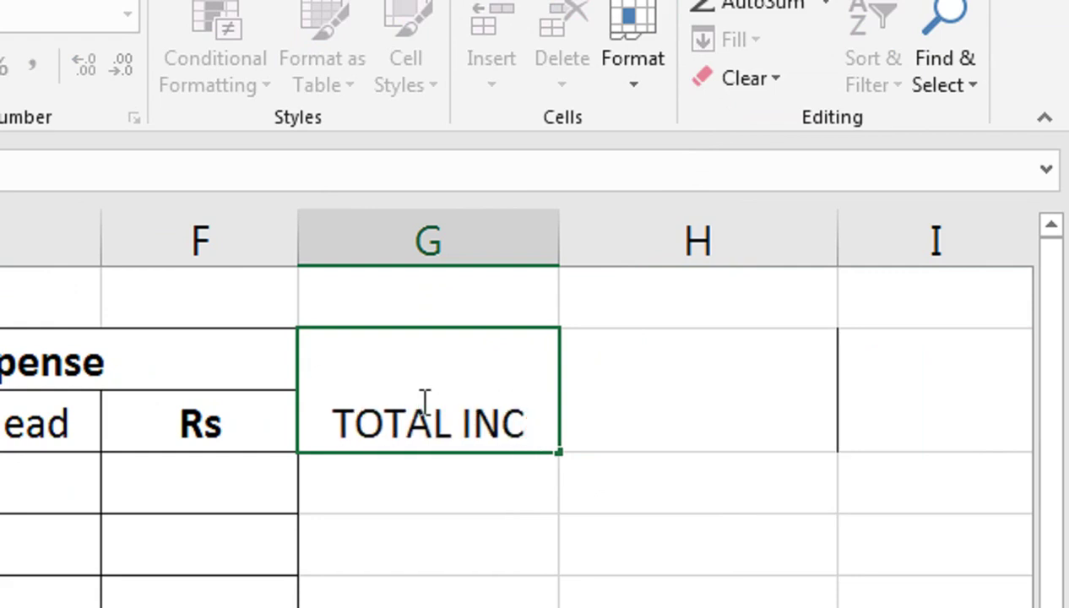
text(OME)
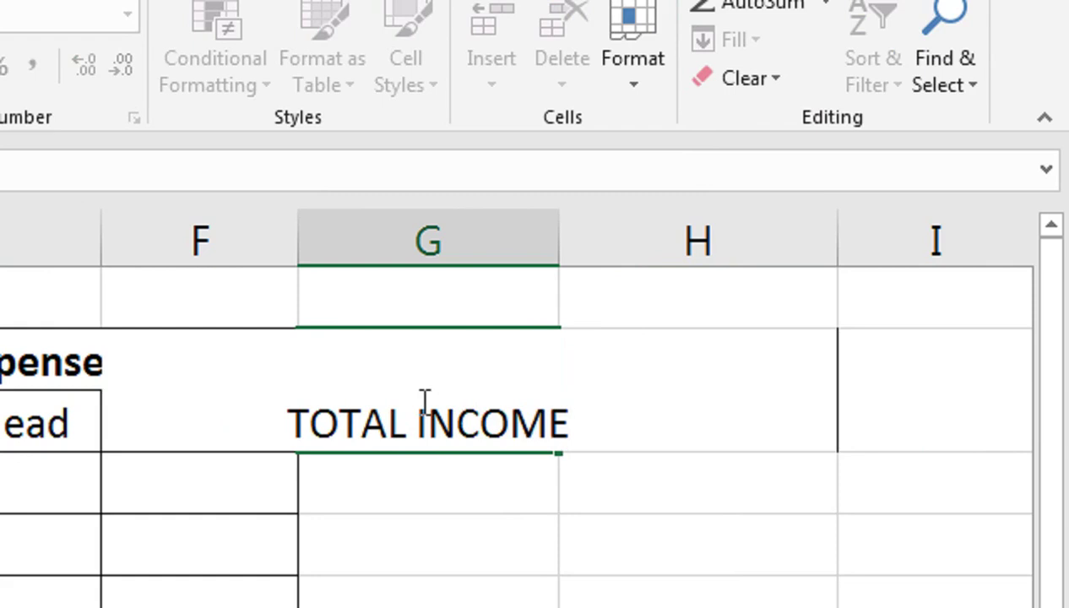
key(Tab)
text(TOTAL)
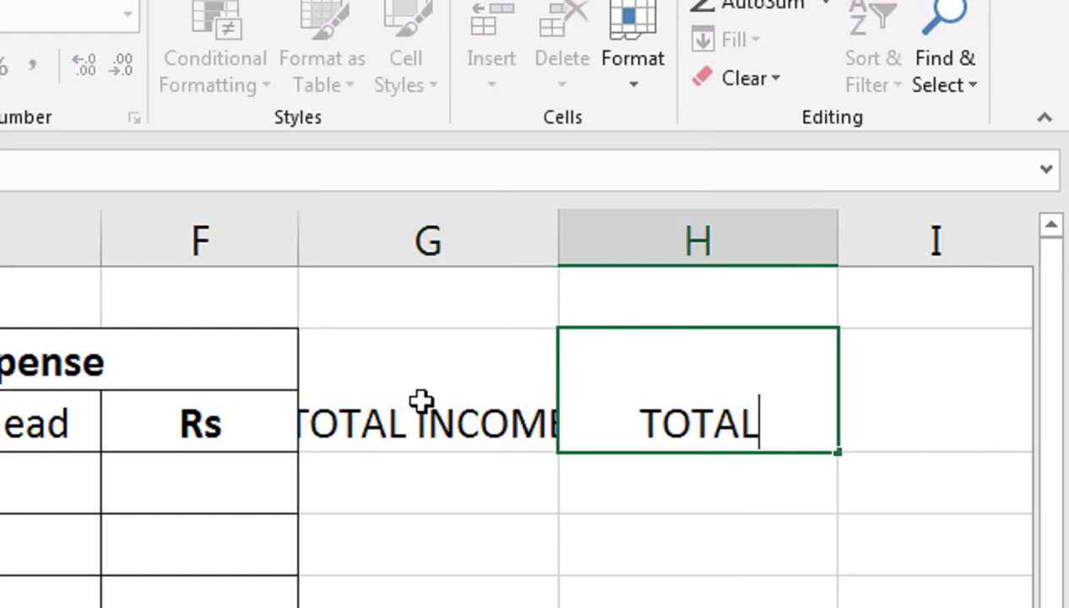
text( EXPENSE)
key(Tab)
- Auto-fit columns G and H to their TOTAL INCOME and TOTAL EXPENSE headings
key(Left)
key(Left)
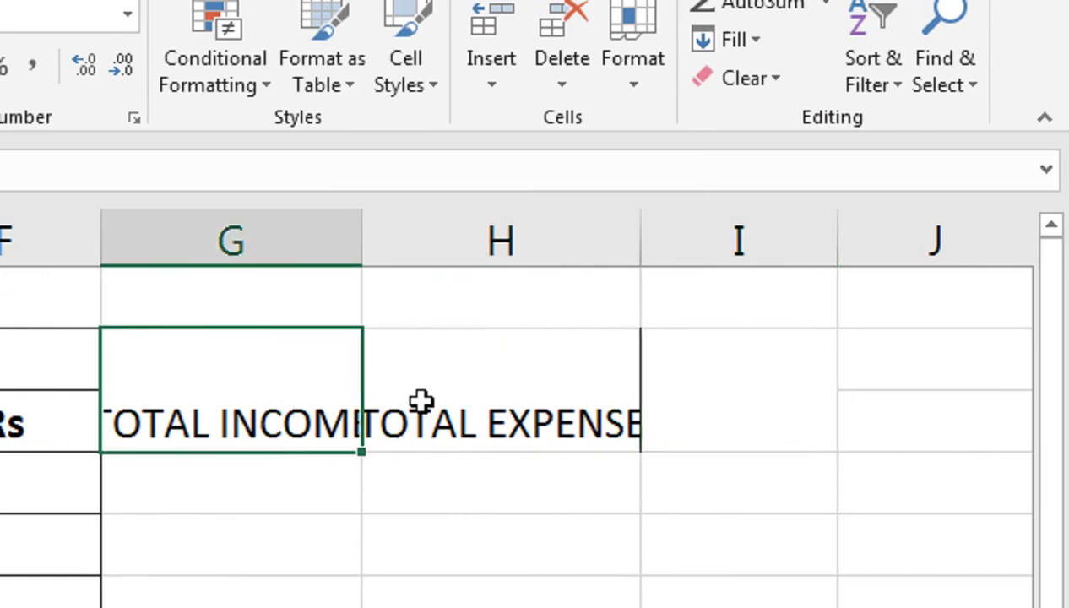
key(c)
key(a)
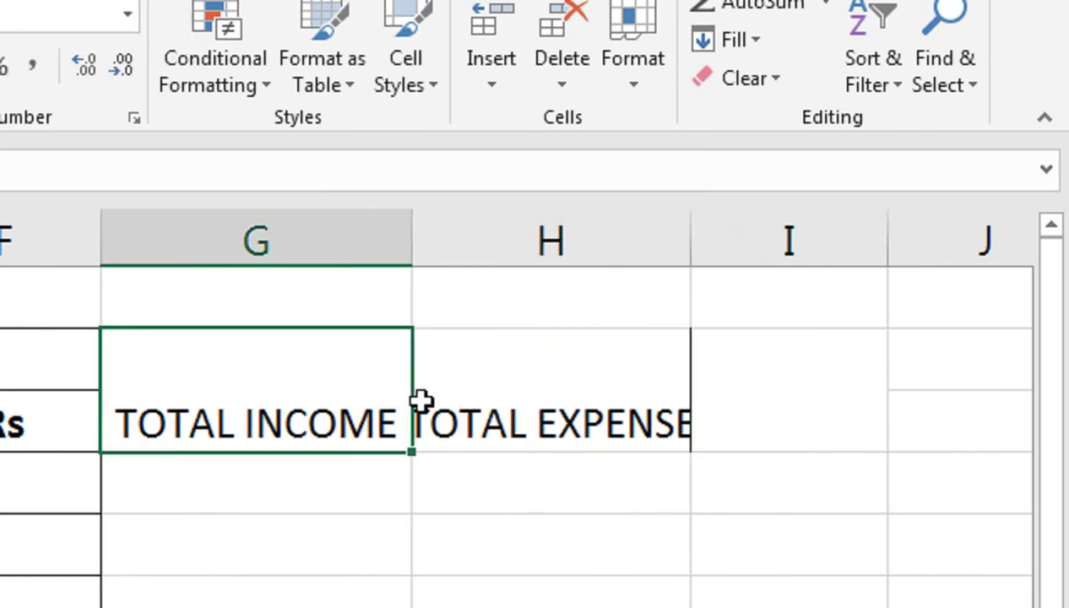
key(Right)
key(alt+o)
key(c)
key(a)
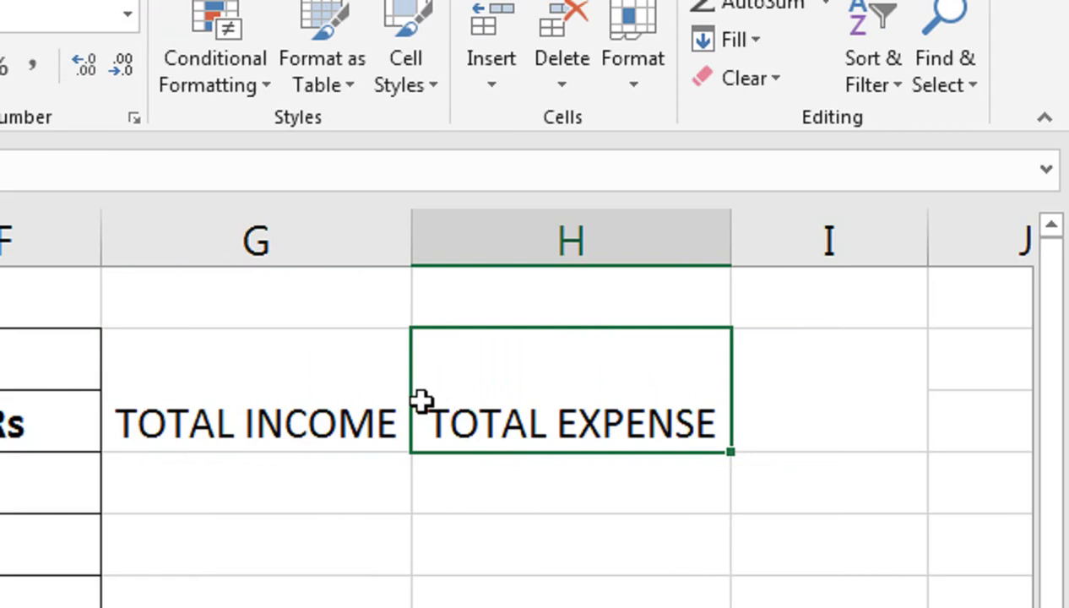
- Enter the BALANCE heading in column I and select the new headings
key(Right)
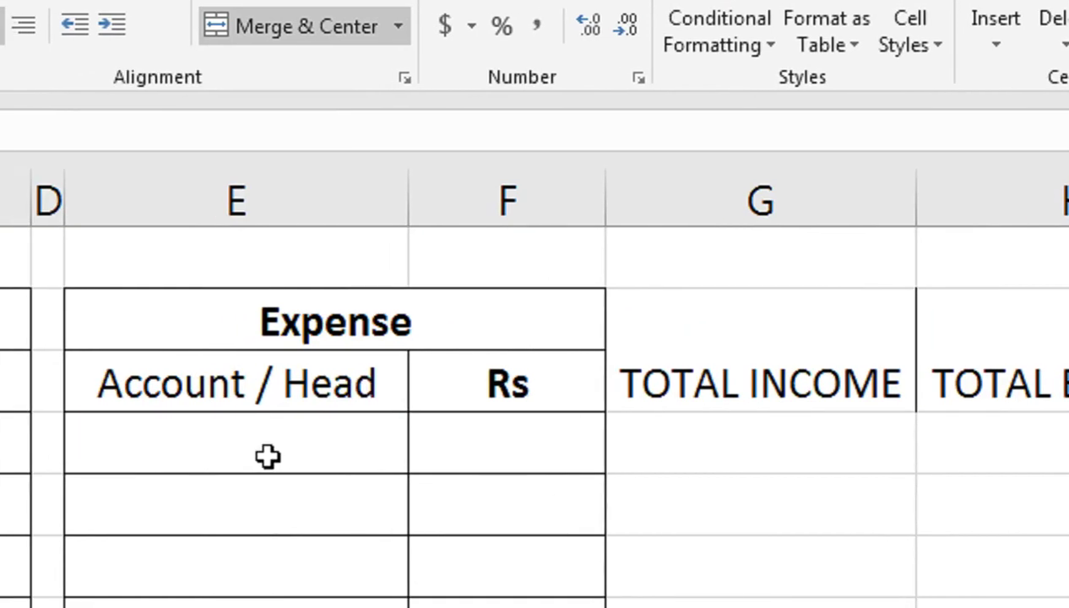
text(BALANCE)
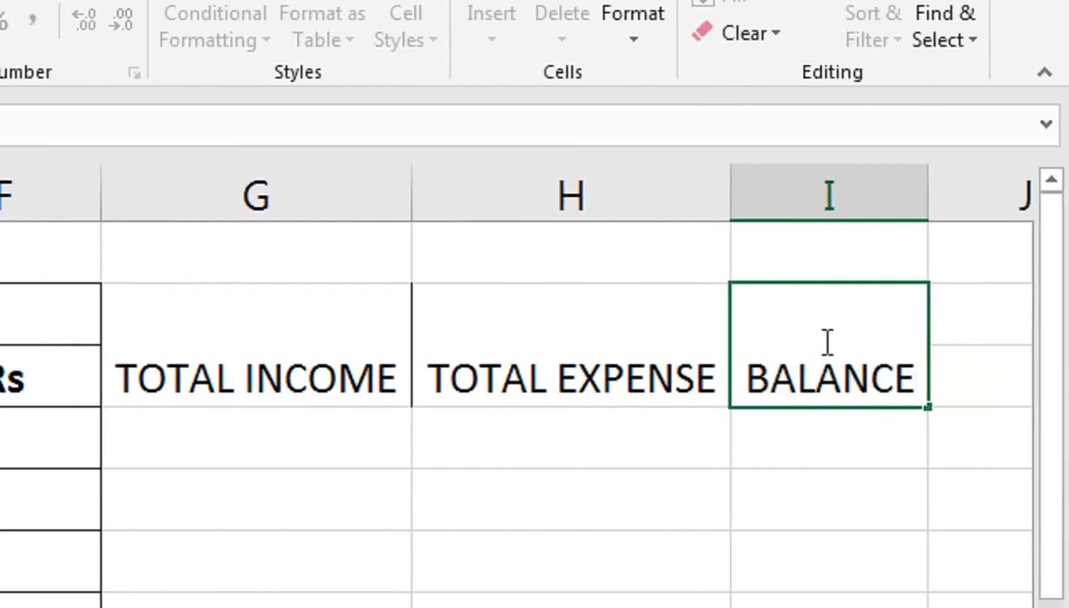
key(Return)
drag(828, 334, 332, 363)
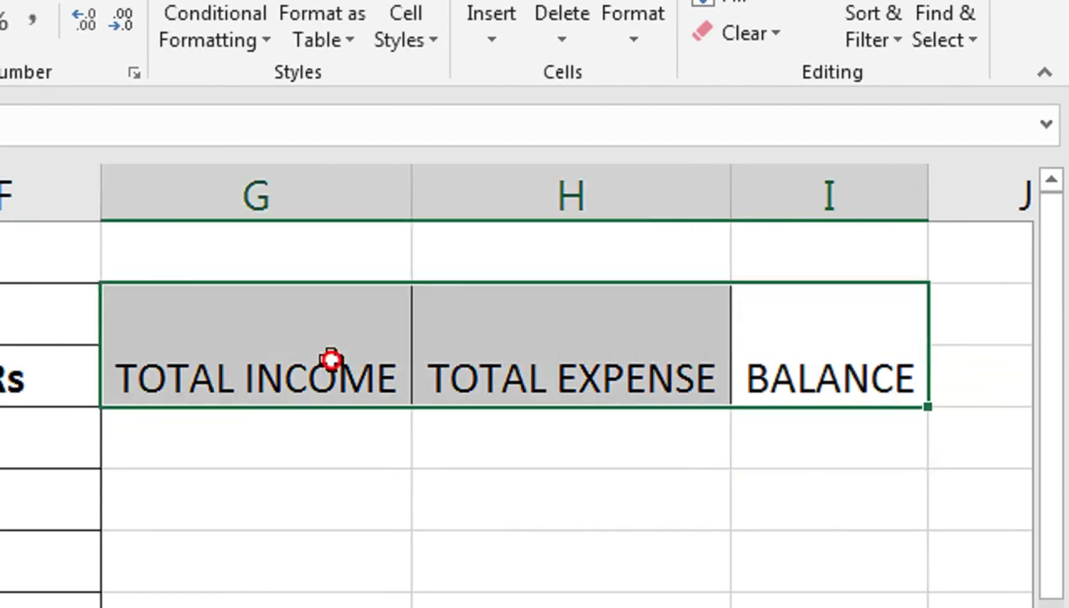
- Middle-align and bold the TOTAL INCOME, TOTAL EXPENSE and BALANCE headings at size 11
click(279, 75)
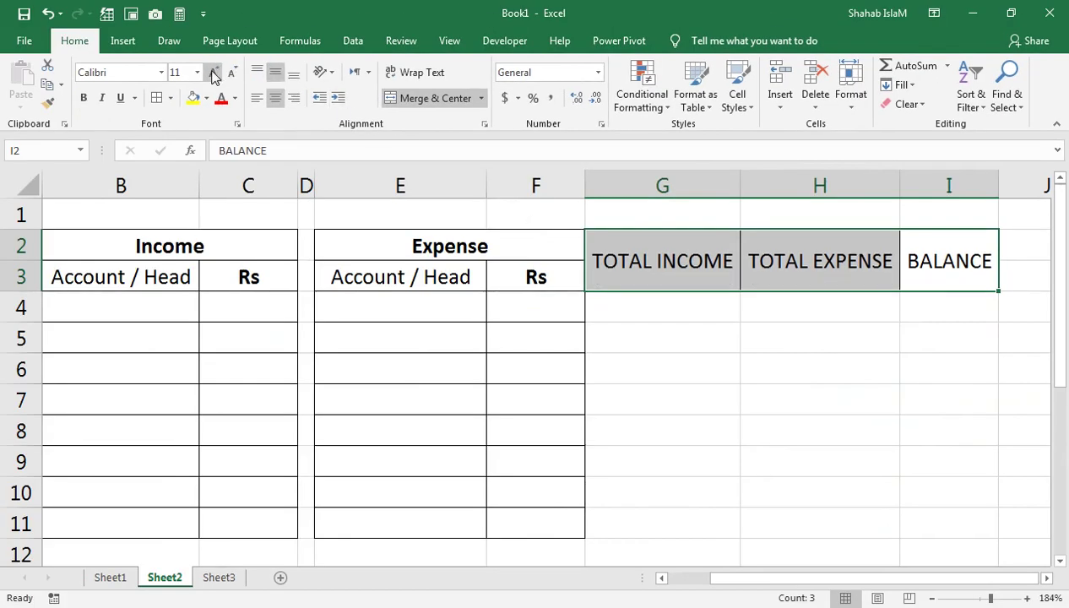
click(213, 75)
click(232, 73)
click(84, 98)
- Apply All Borders to E2:I11, then select the whole ledger A2:I11
drag(956, 261, 338, 525)
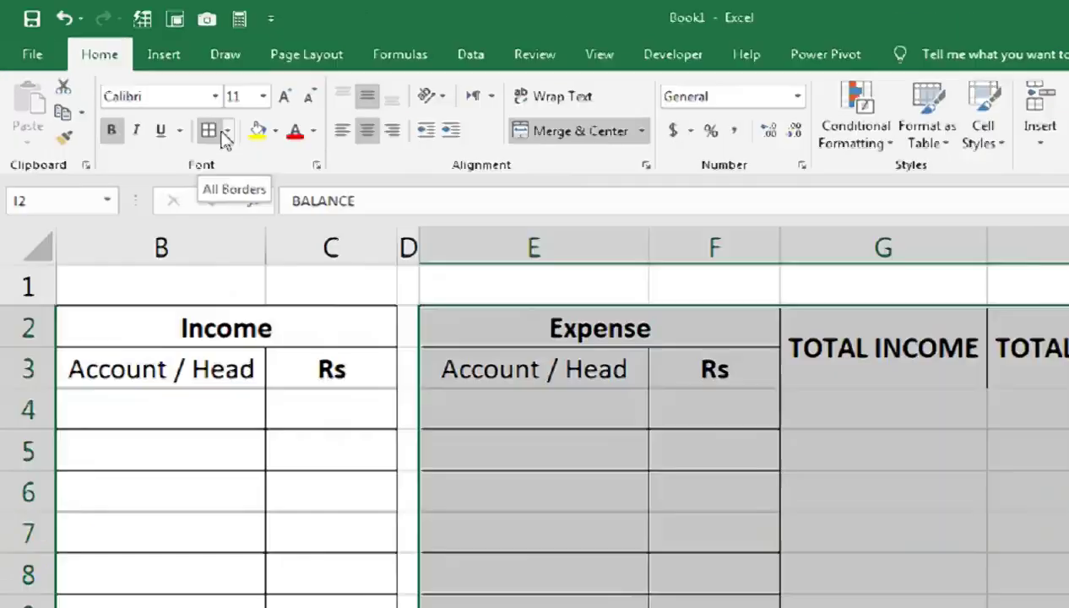
click(329, 196)
drag(919, 265, 3, 272)
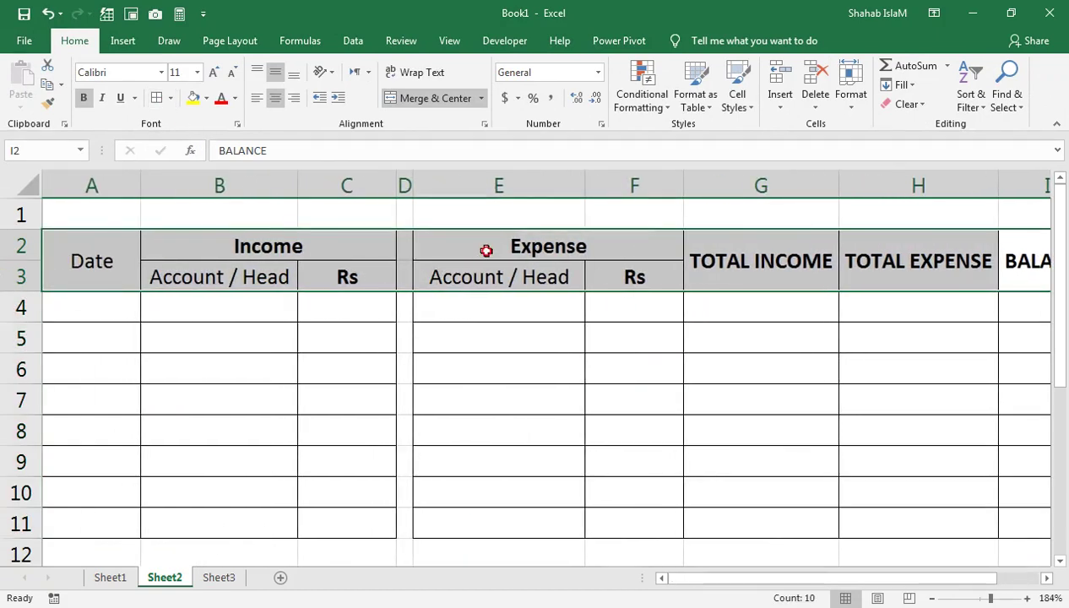
drag(482, 251, 869, 239)
mouse_move(1026, 262)
mouse_down()
mouse_move(184, 504)
mouse_move(98, 514)
mouse_up()
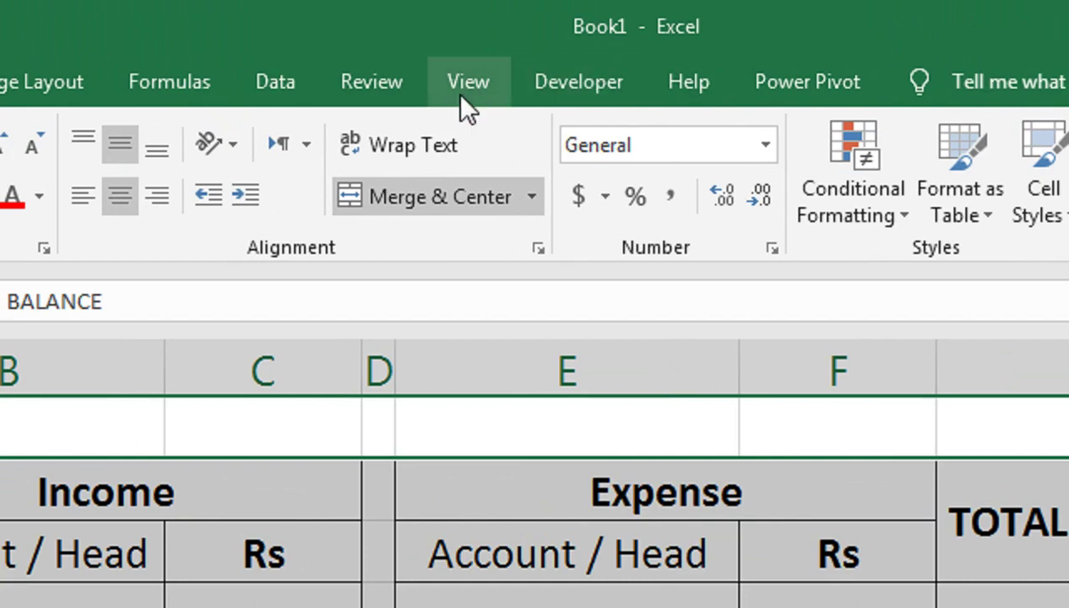
- Zoom to the A2:I11 selection so the ledger fills the window, then pick cell A4
click(460, 93)
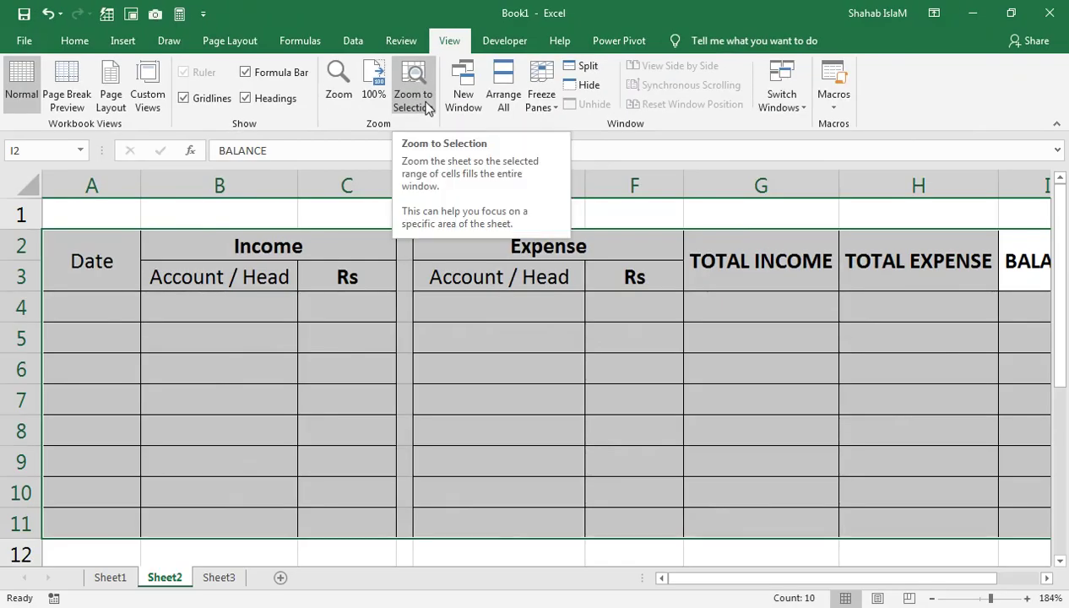
click(428, 108)
click(601, 298)
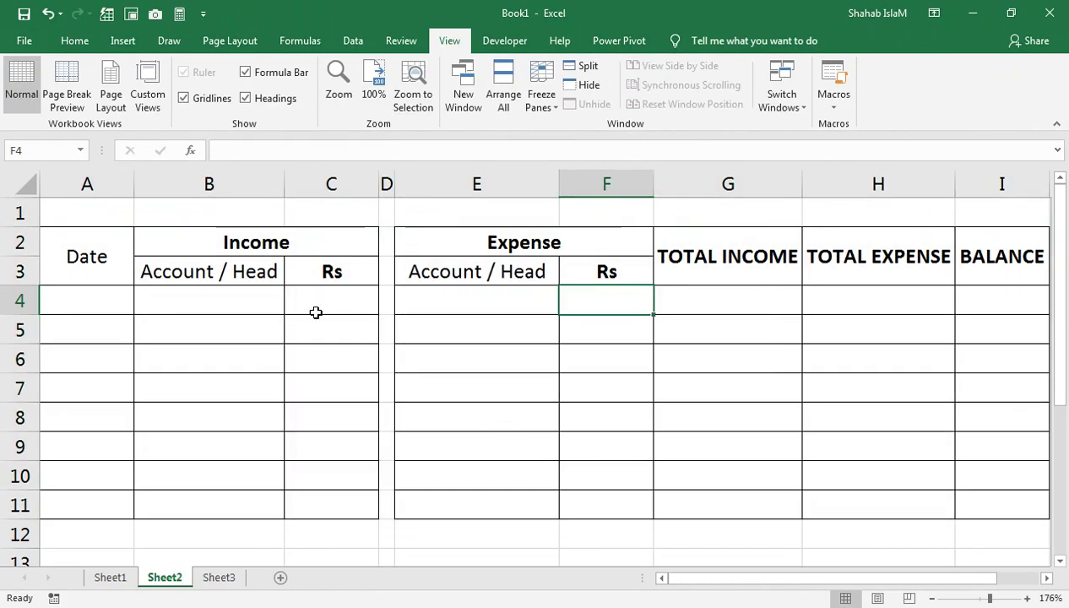
click(510, 247)
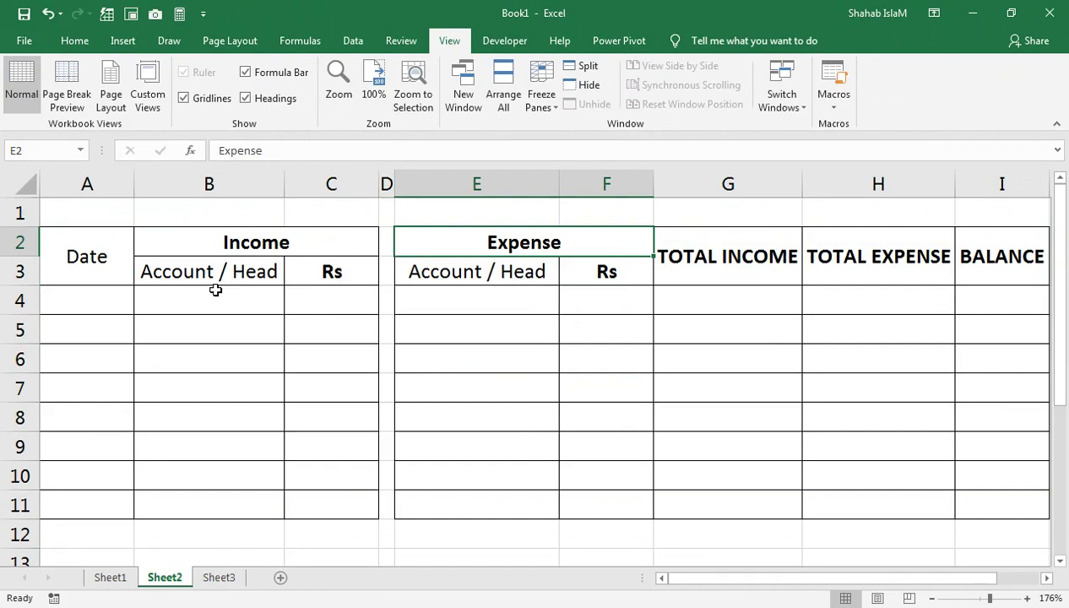
click(119, 299)
- Enter the date 1-Nov-21 in A4, correcting the mistyped month
text(1)
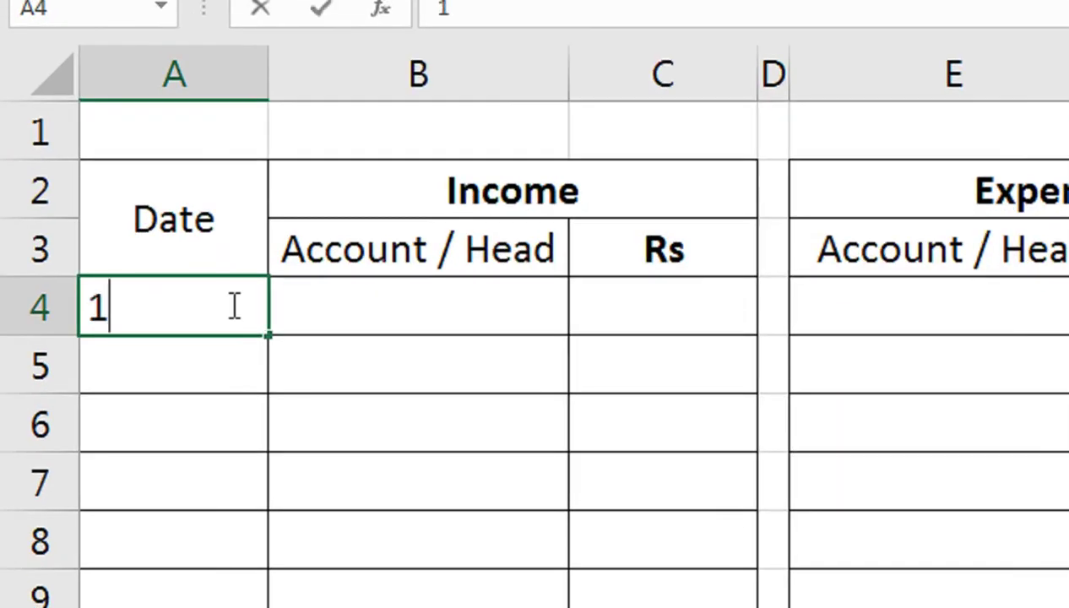
text(-nIO)
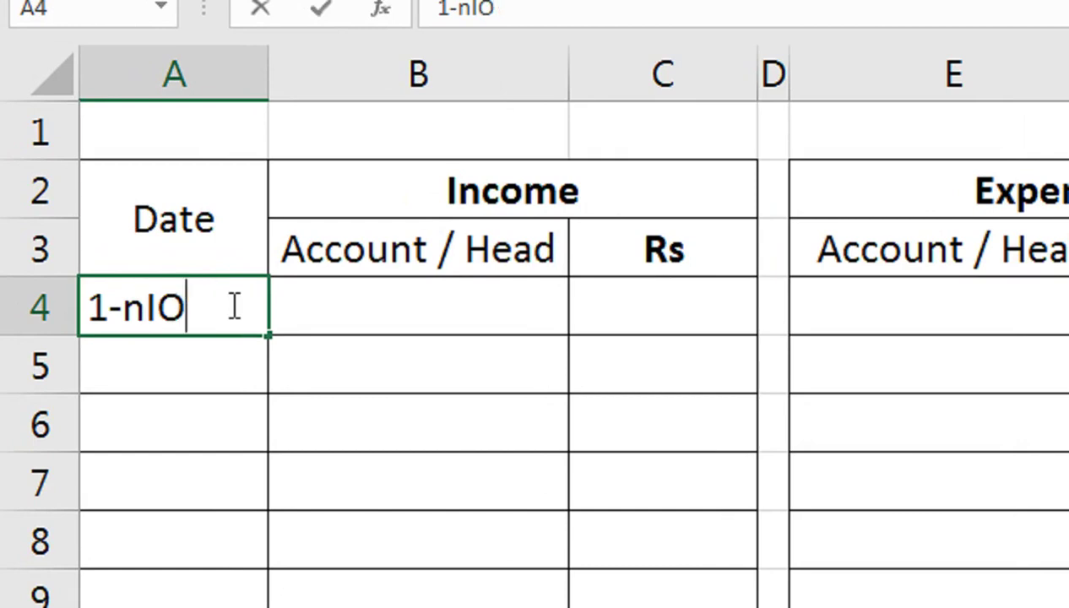
key(BackSpace)
key(BackSpace)
key(BackSpace)
text(nOC)
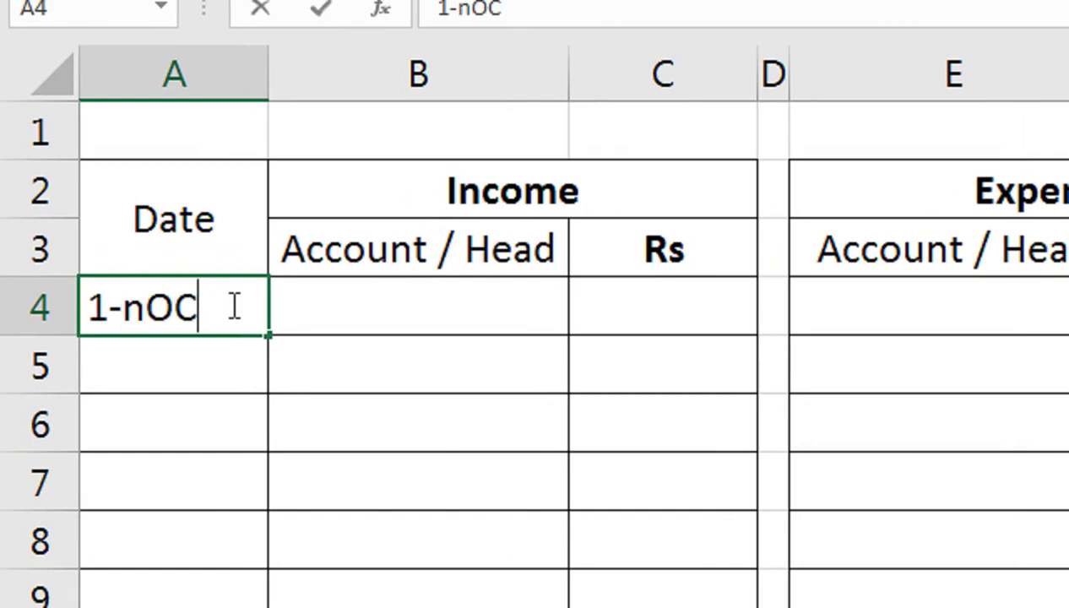
key(BackSpace)
key(BackSpace)
key(BackSpace)
text(N)
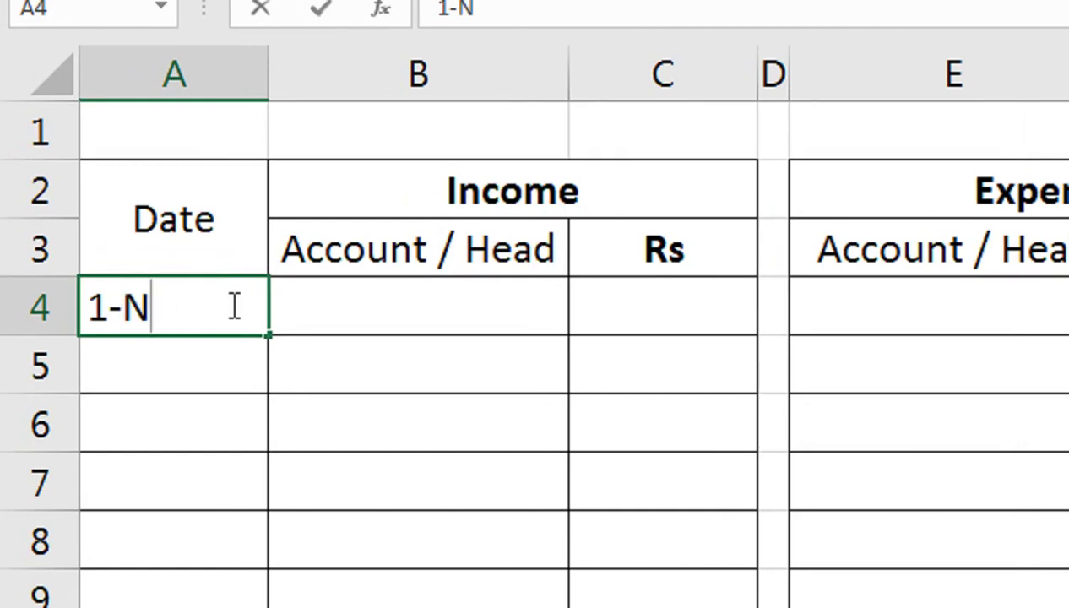
text(ov-21)
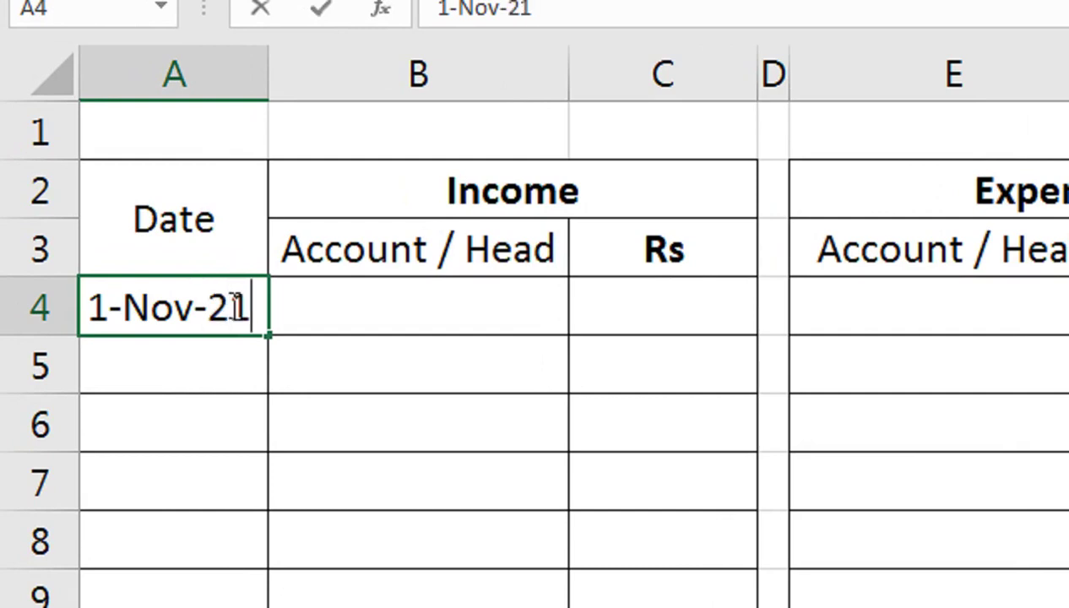
key(Return)
key(Up)
- Record Salary with an amount of 25000 in B4 and C4
key(Right)
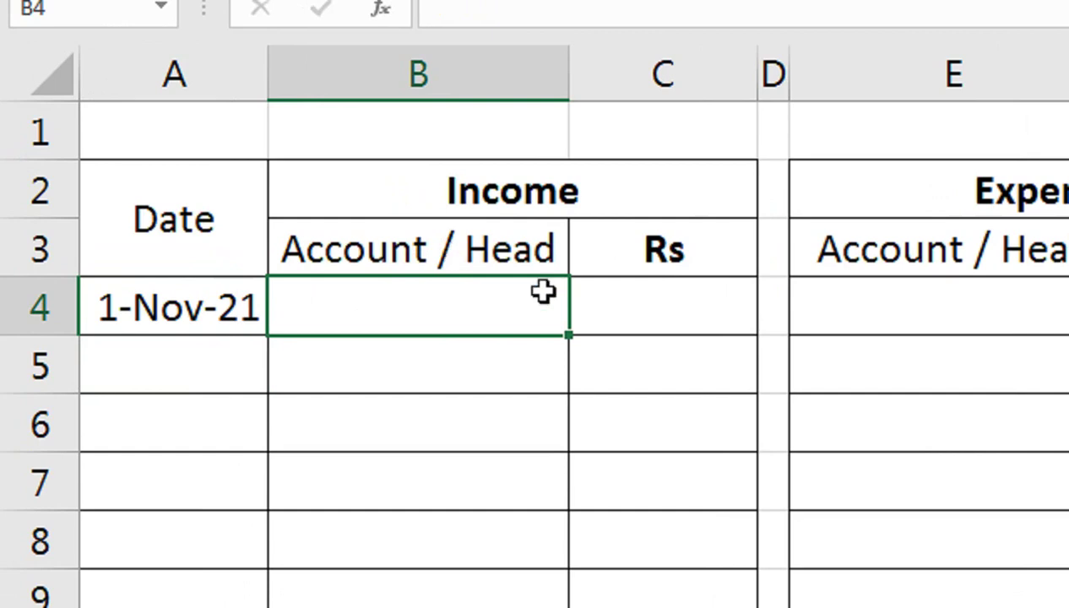
text(Salary)
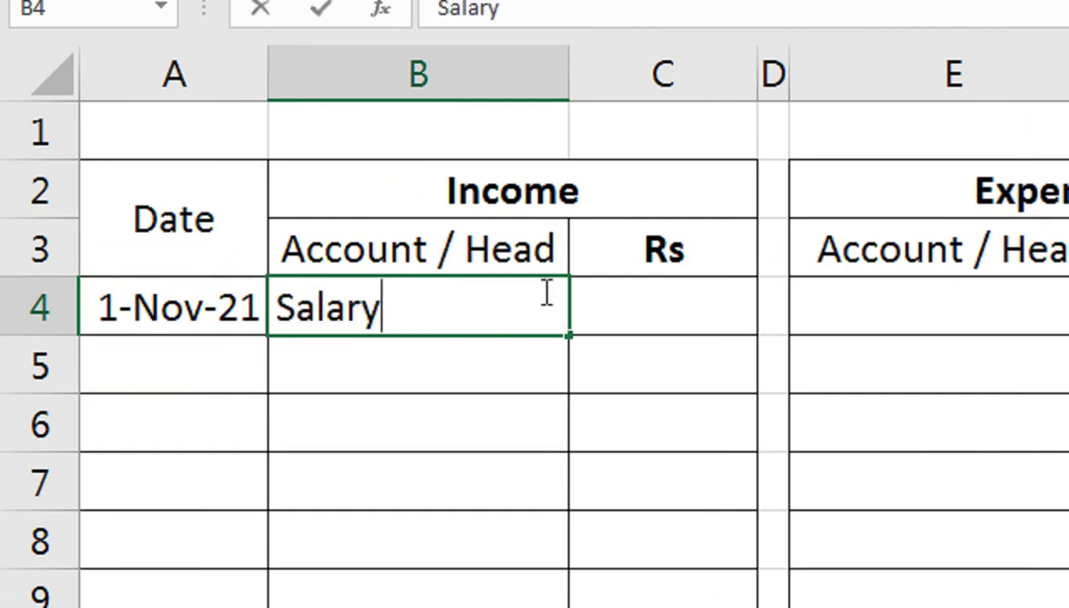
key(Tab)
text(25000)
key(Tab)
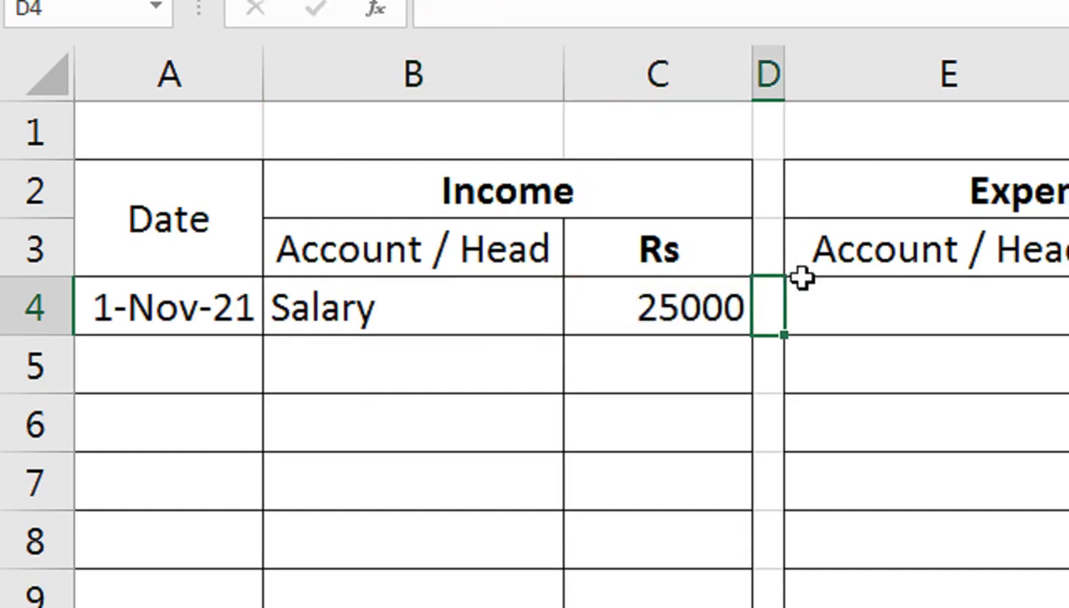
click(738, 314)
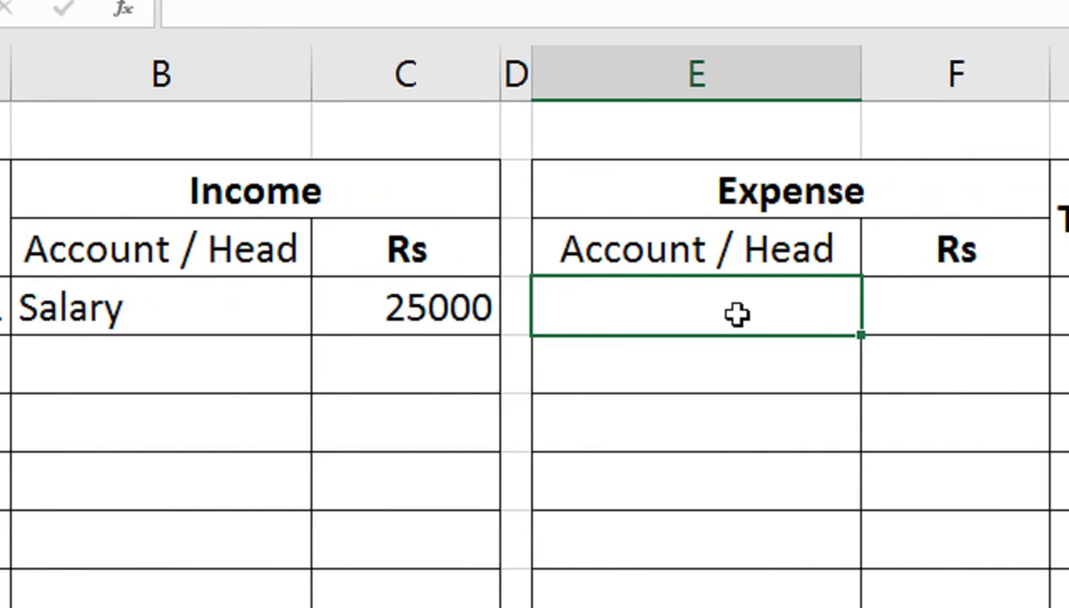
- List the expense heads Rent, Food and Dress down E4:E6
text(R)
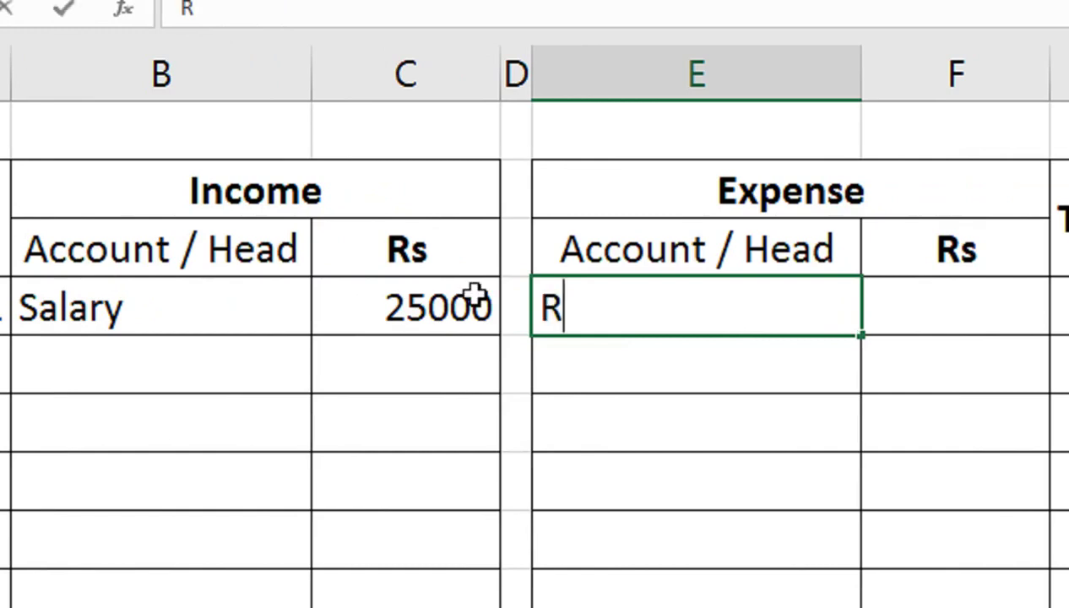
text(ent)
key(Return)
text(Fo)
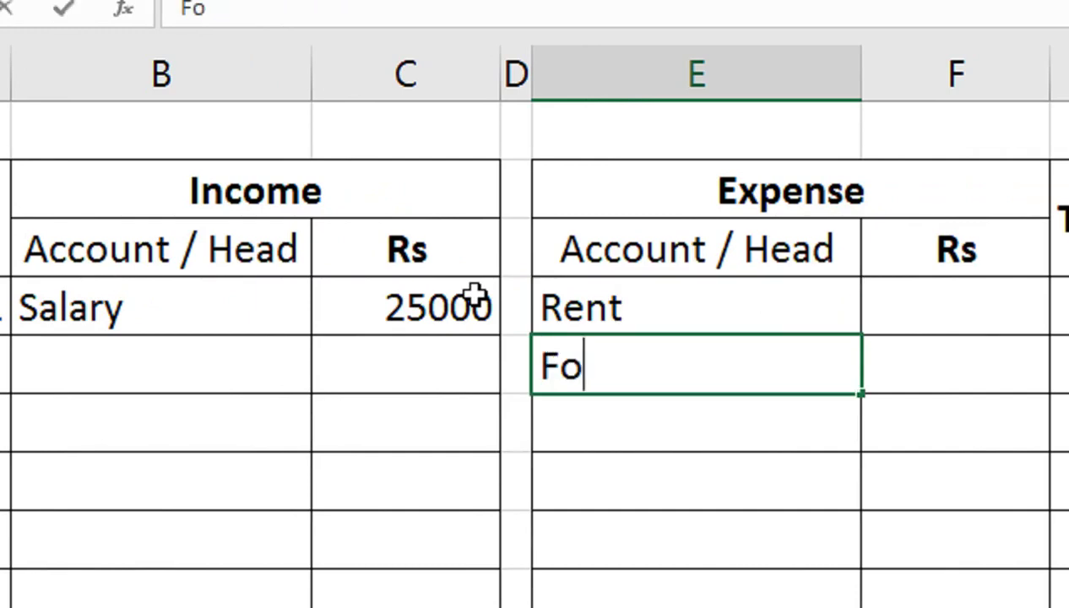
text(od)
key(Return)
text(Dress)
key(Return)
key(Up)
key(Up)
key(Up)
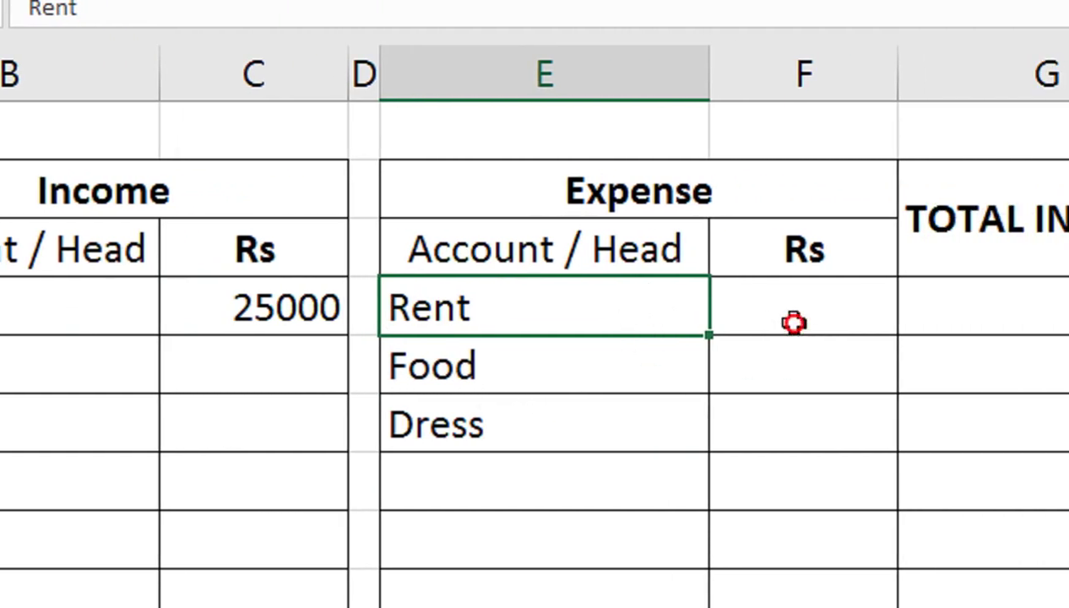
- Enter the expense amounts 5000, 2000 and 3000 down F4:F6
click(793, 320)
text(500)
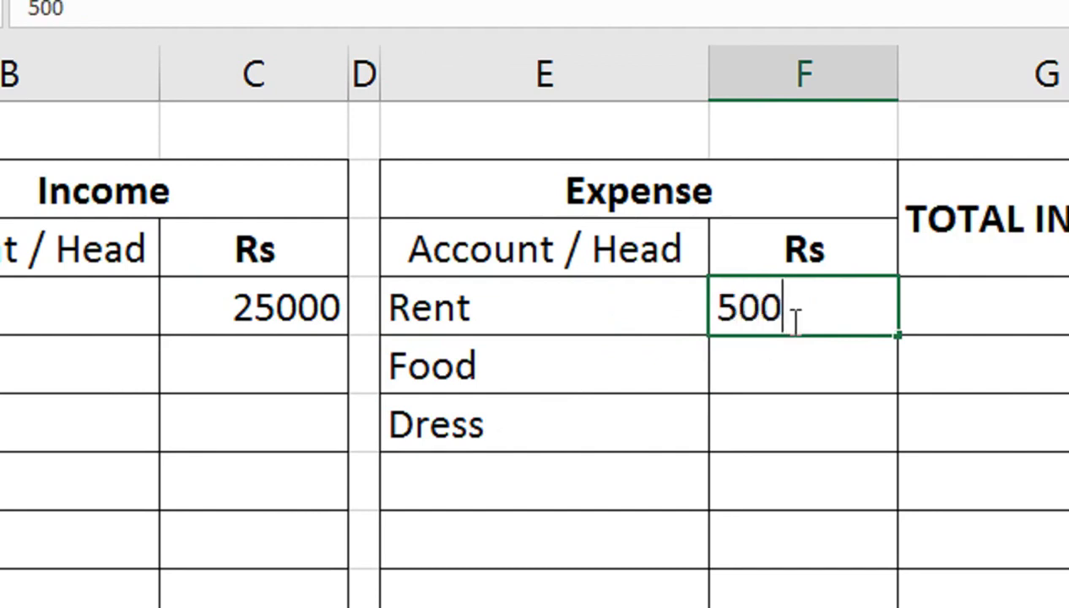
text(0)
key(Return)
text(200)
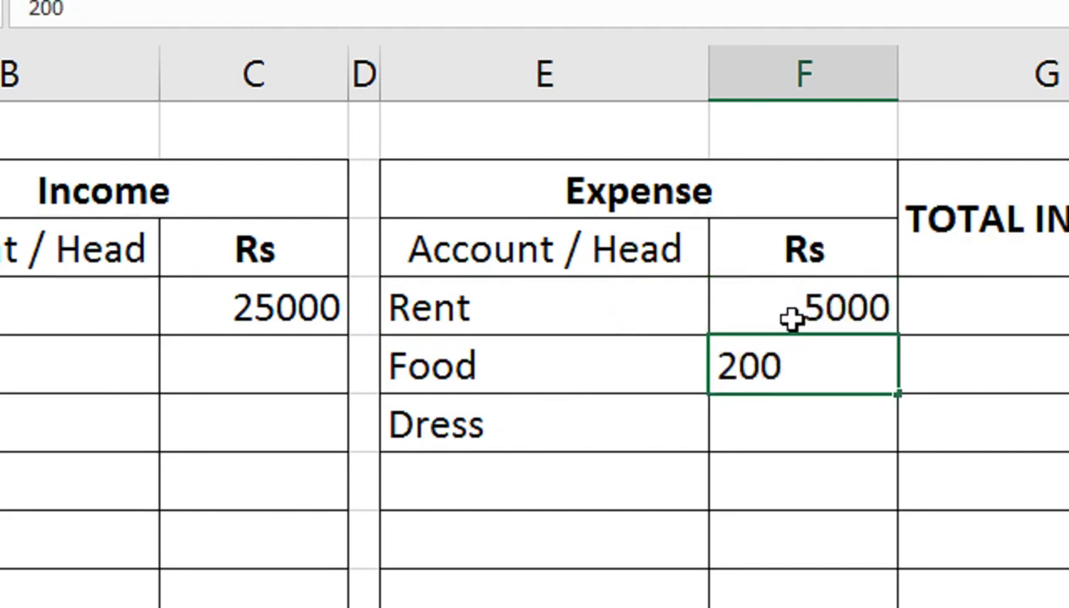
text(0)
key(Return)
text(3)
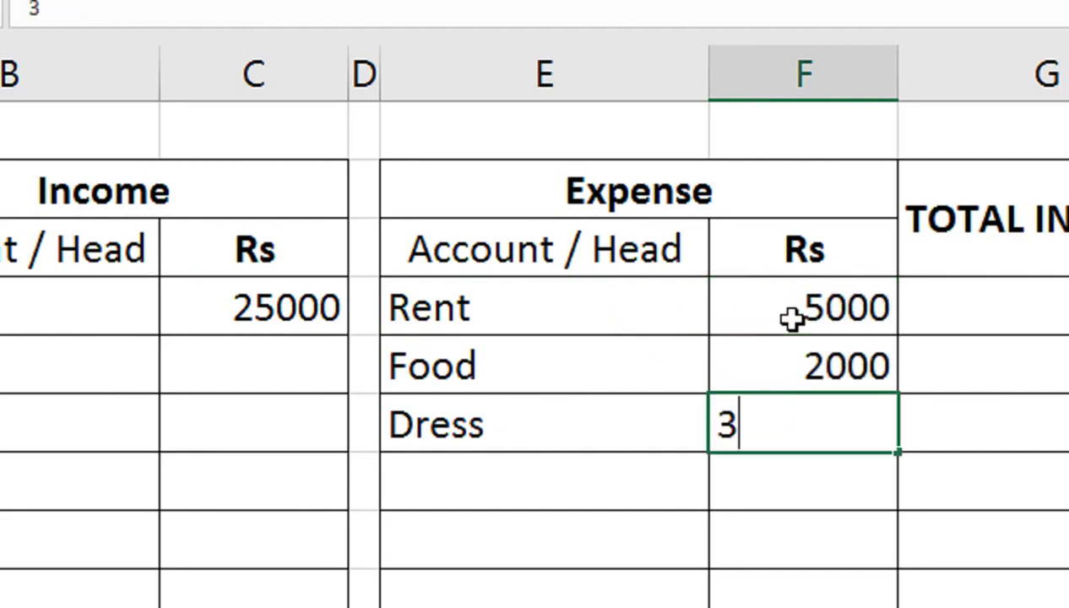
text(000)
key(Return)
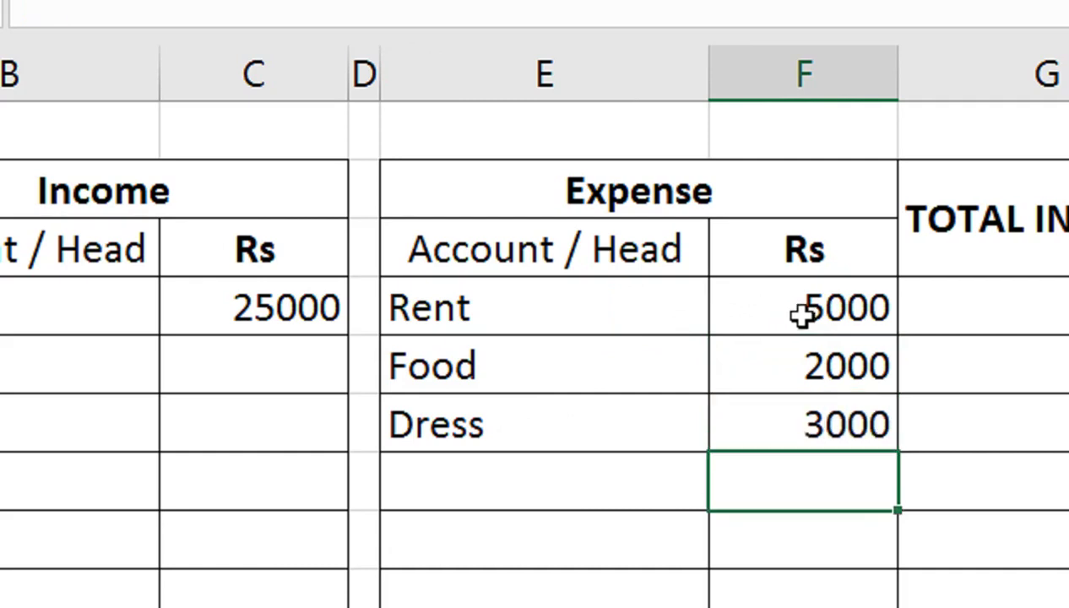
click(954, 309)
- Enter =IF(C4="","",C4) in G4 so TOTAL INCOME shows 25000
text(=i)
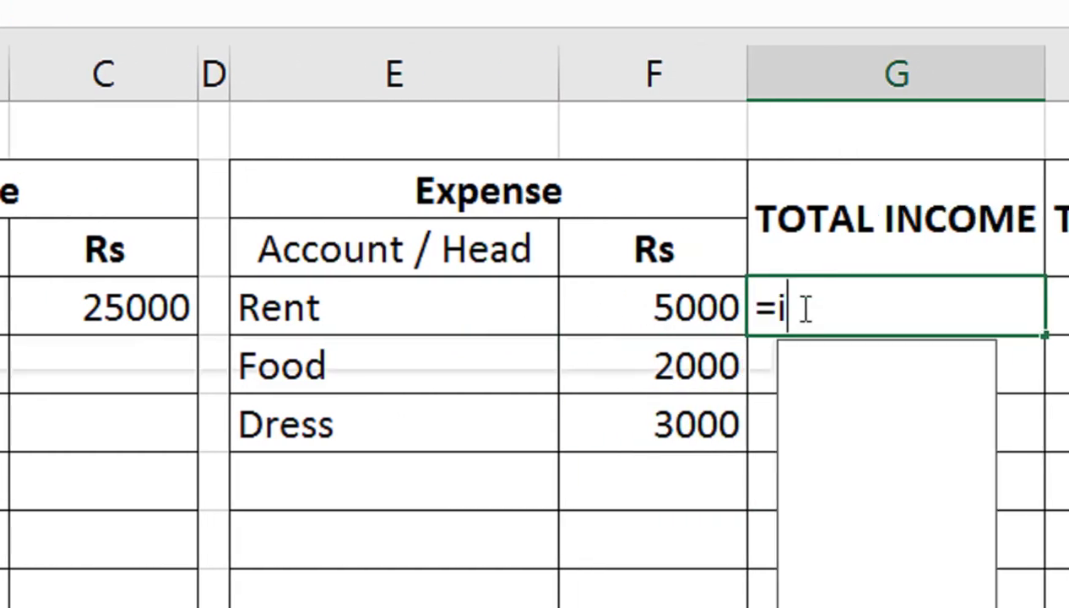
key(Tab)
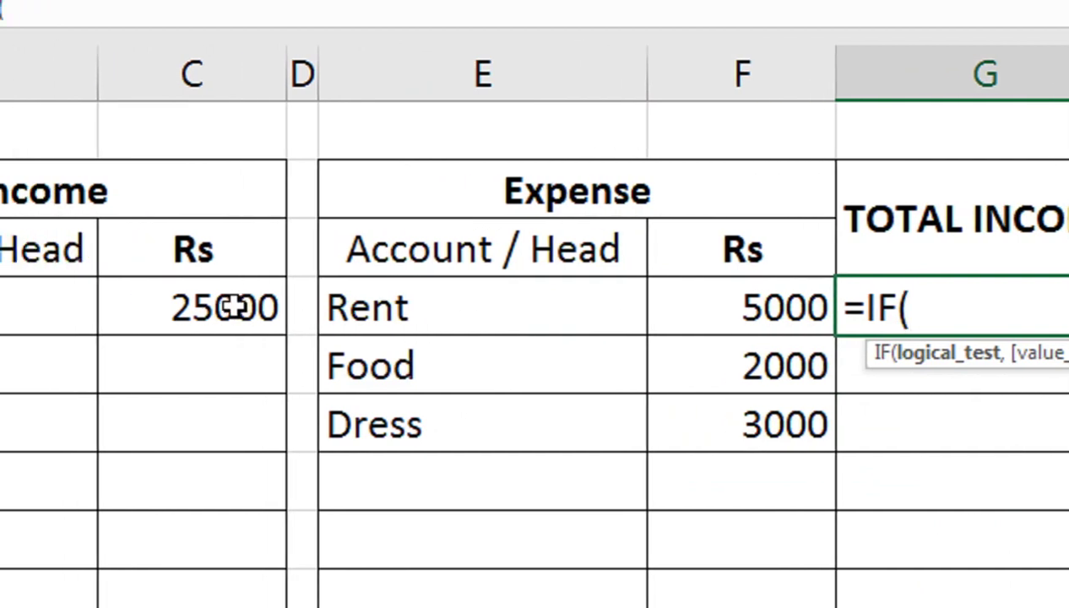
click(234, 307)
text(=)
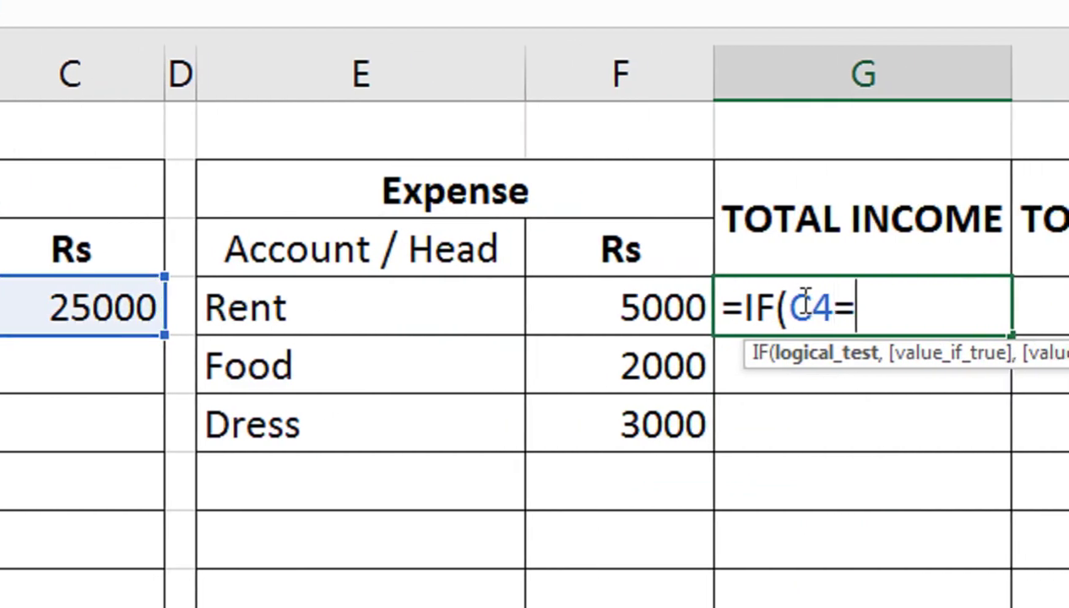
text("","")
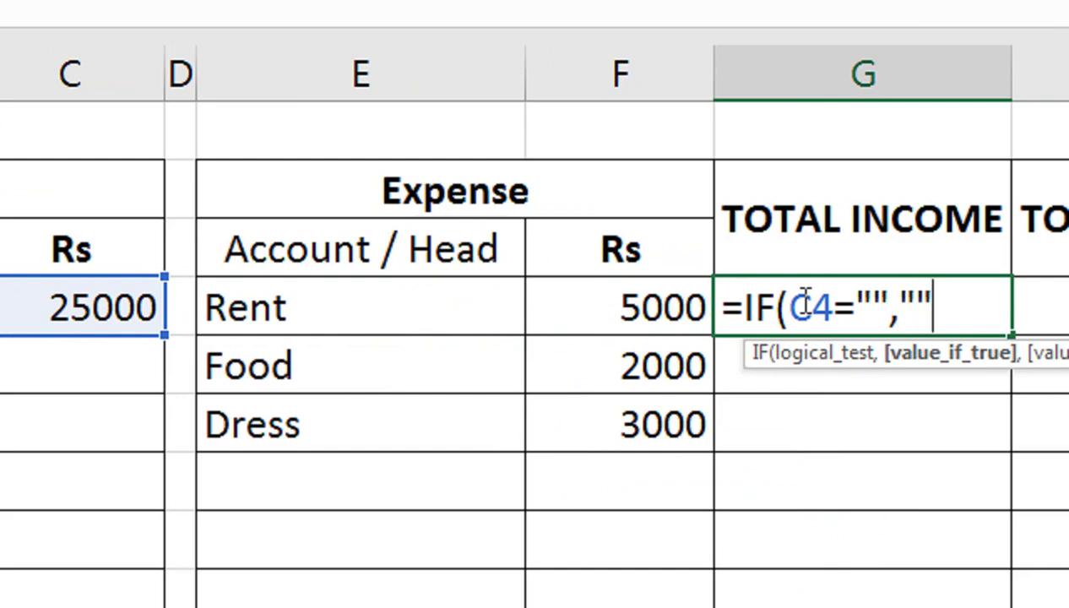
text(,)
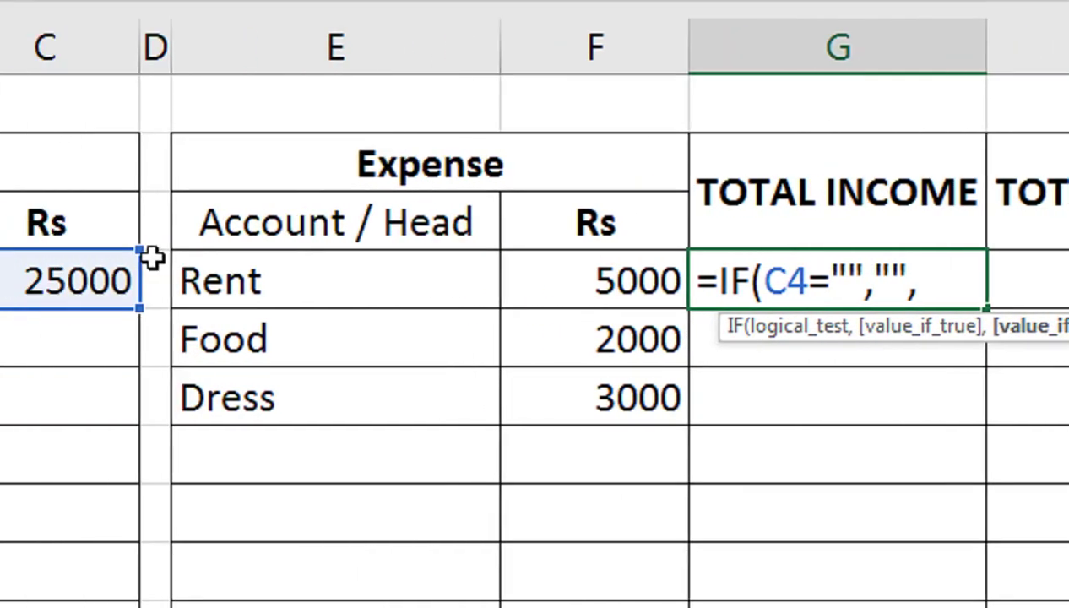
click(60, 280)
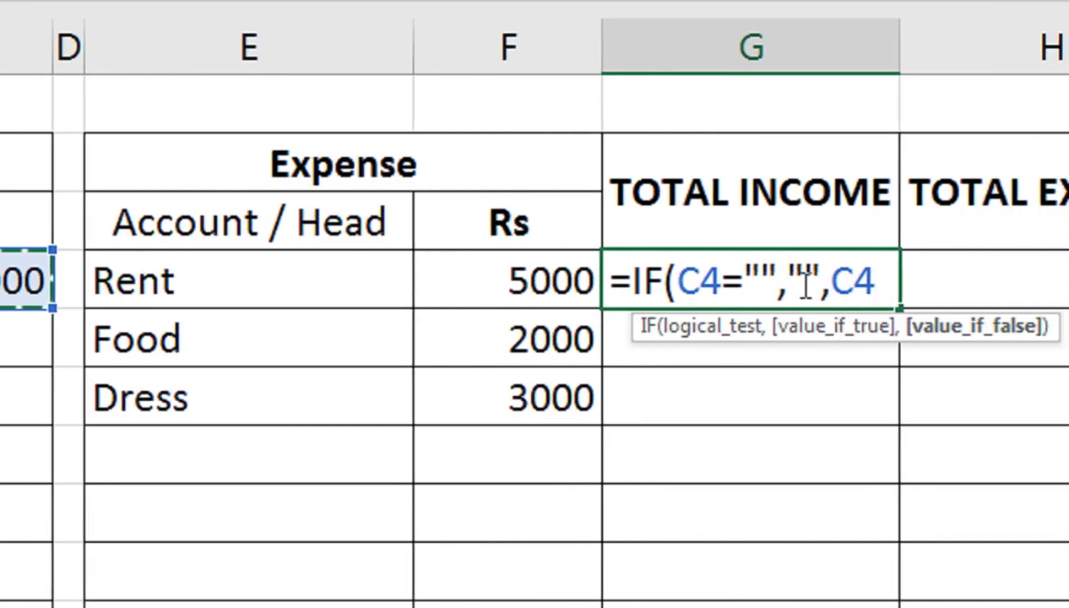
text())
key(Return)
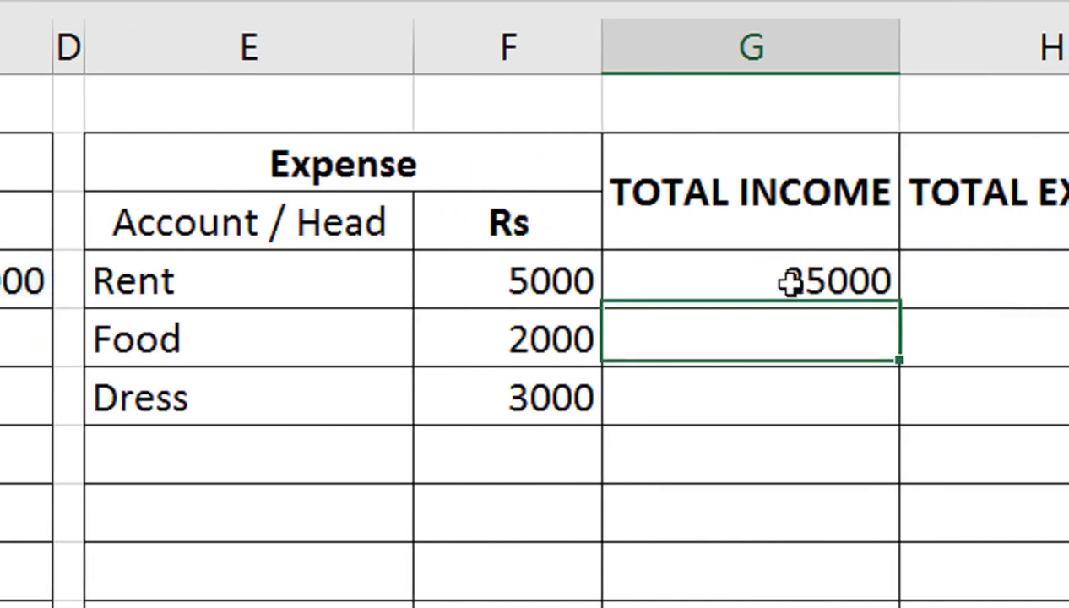
click(790, 279)
- Copy the TOTAL INCOME formula down to G11 and type Over Time below Salary
drag(757, 312, 679, 464)
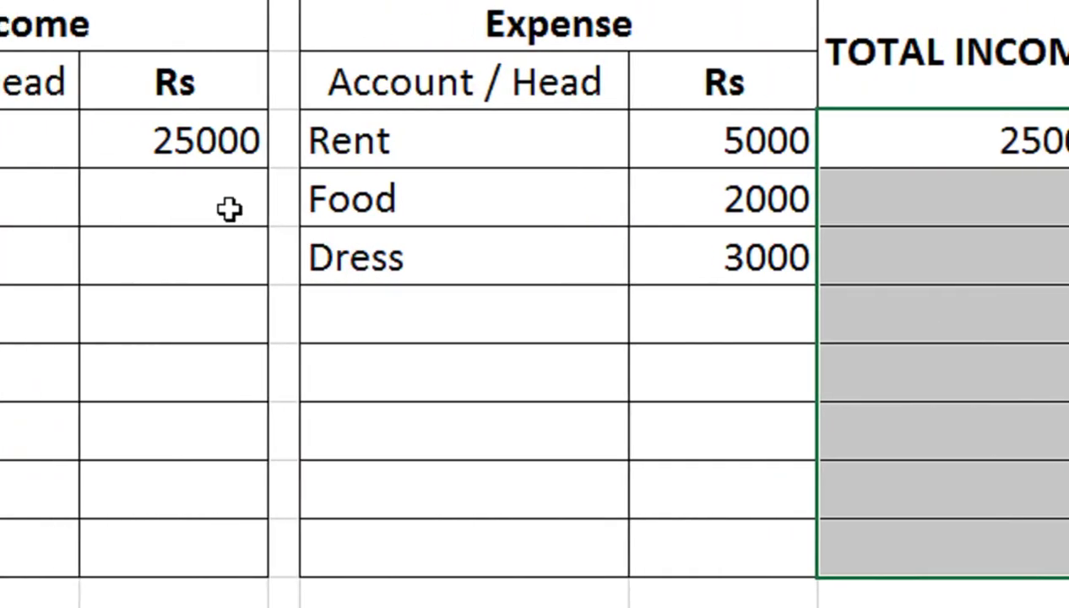
click(230, 209)
click(267, 192)
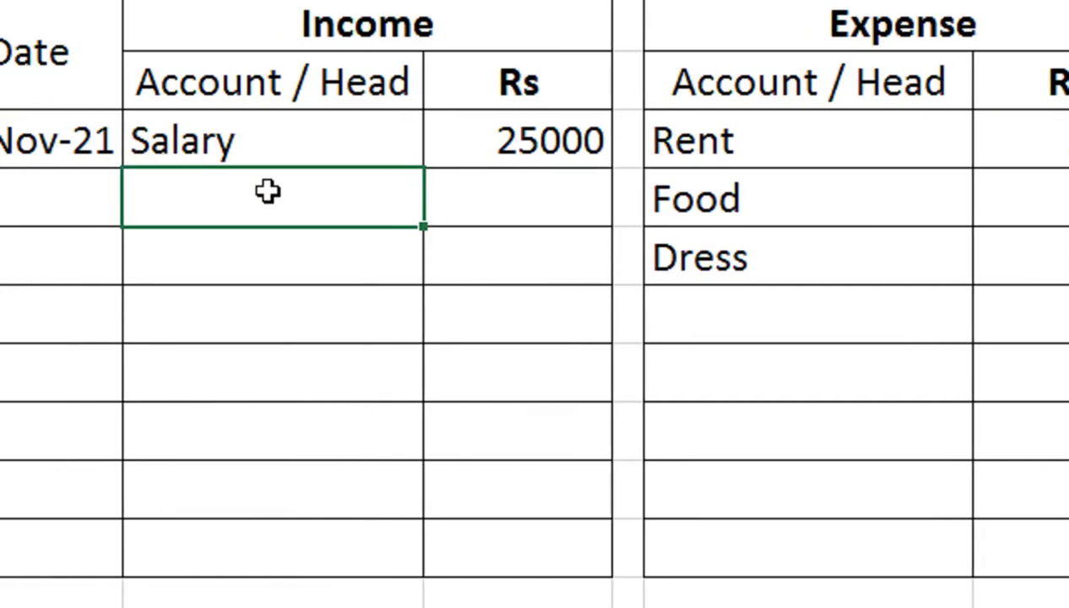
text(OVer to)
key(BackSpace)
text(im)
key(BackSpace)
key(BackSpace)
key(BackSpace)
key(BackSpace)
text(ime)
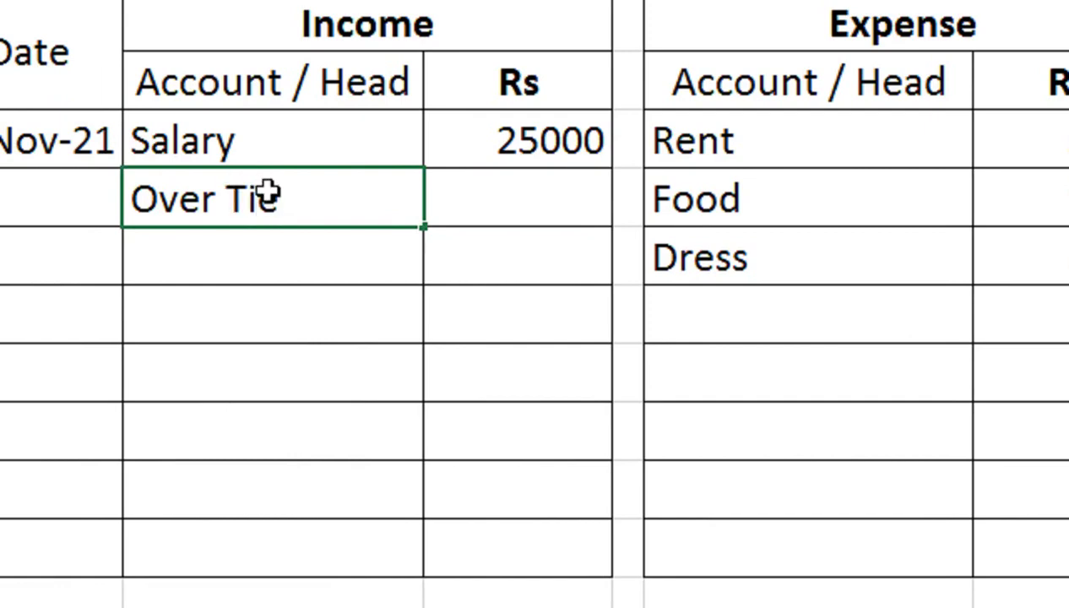
key(Tab)
- Correct the Over Time spelling and enter its amount 5000
click(266, 195)
double_click(266, 194)
key(Delete)
key(Delete)
text(me)
key(Tab)
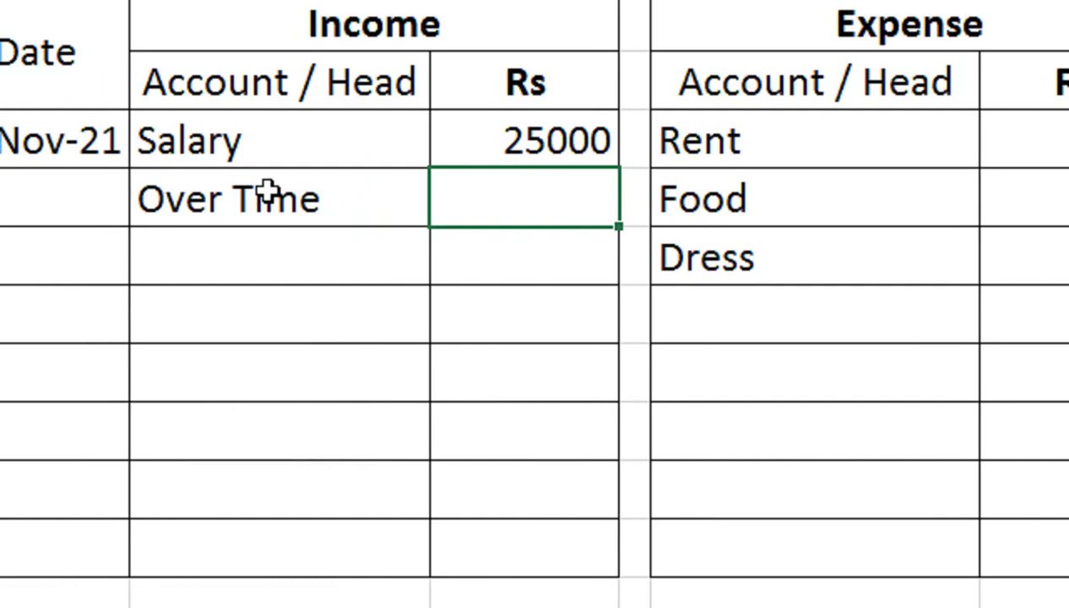
text(5000)
key(Tab)
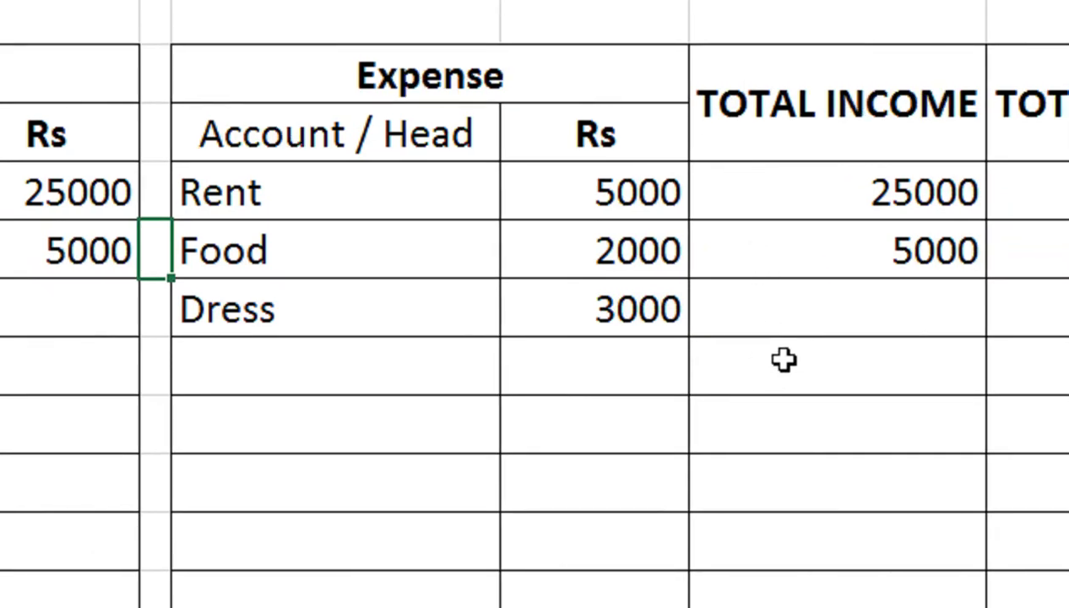
- Review the TOTAL INCOME formula in G4, leaving it unchanged
click(781, 211)
double_click(781, 211)
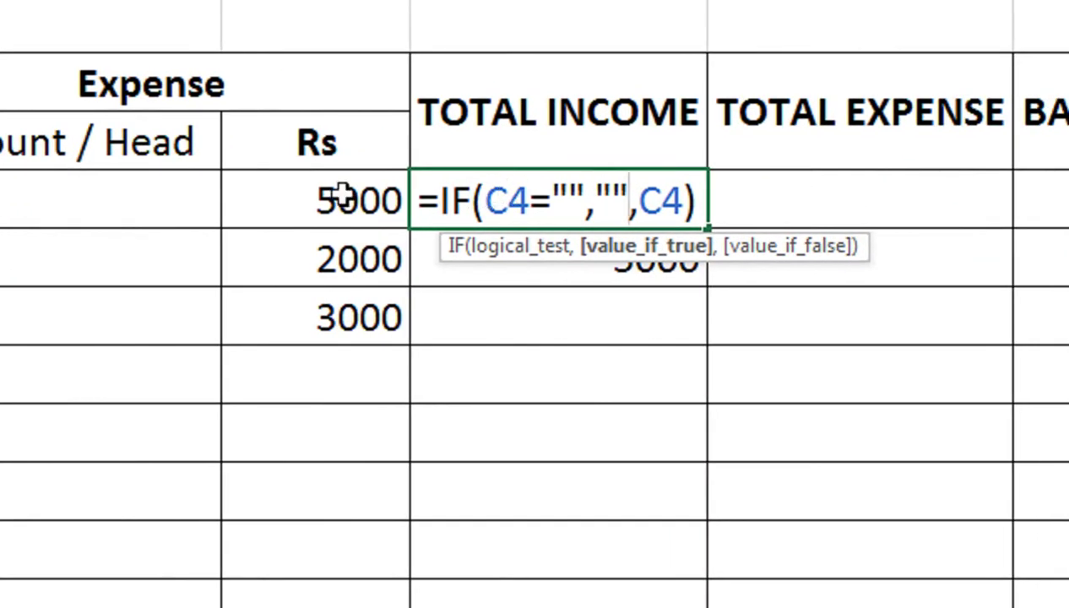
key(Return)
key(Up)
- Start an IF formula in H4 that tests whether F4 is empty
click(774, 197)
text(=if)
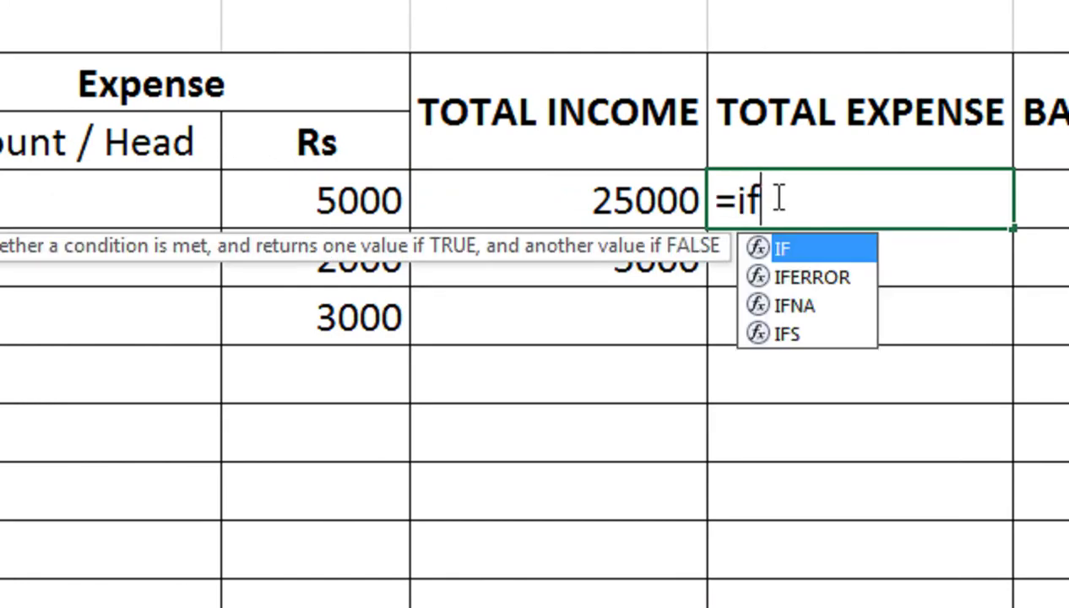
key(Tab)
key(Left)
key(Left)
text(=)
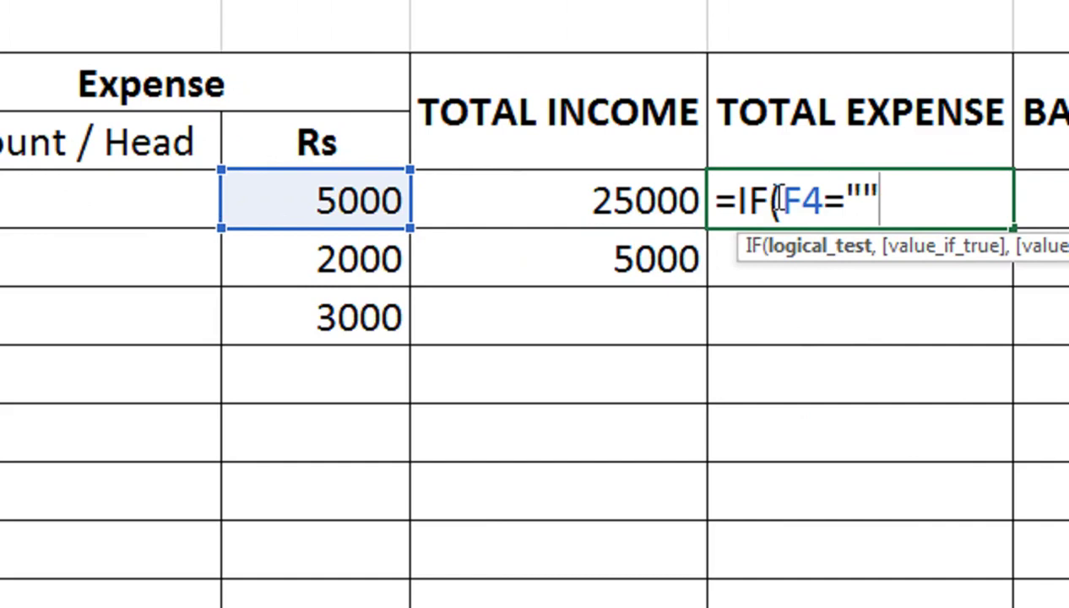
text(M)
key(BackSpace)
text(m)
key(BackSpace)
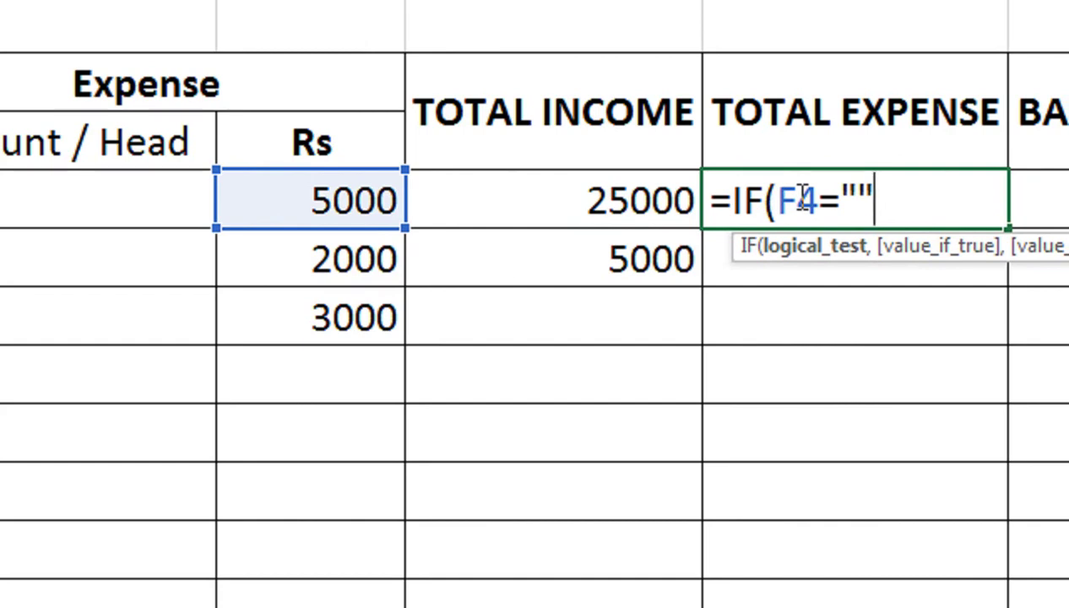
text(,"")
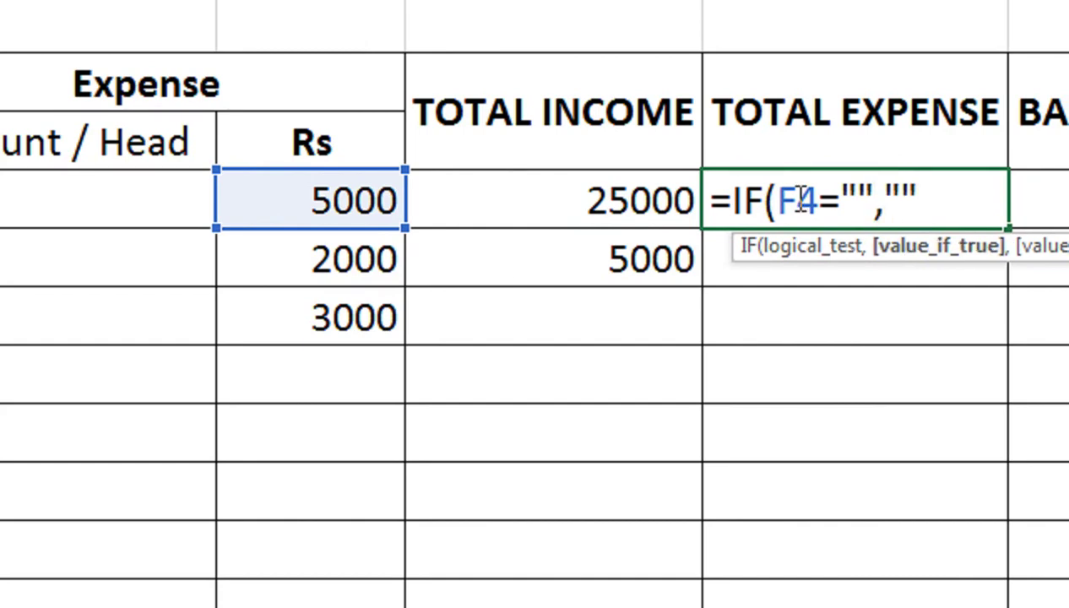
text(,)
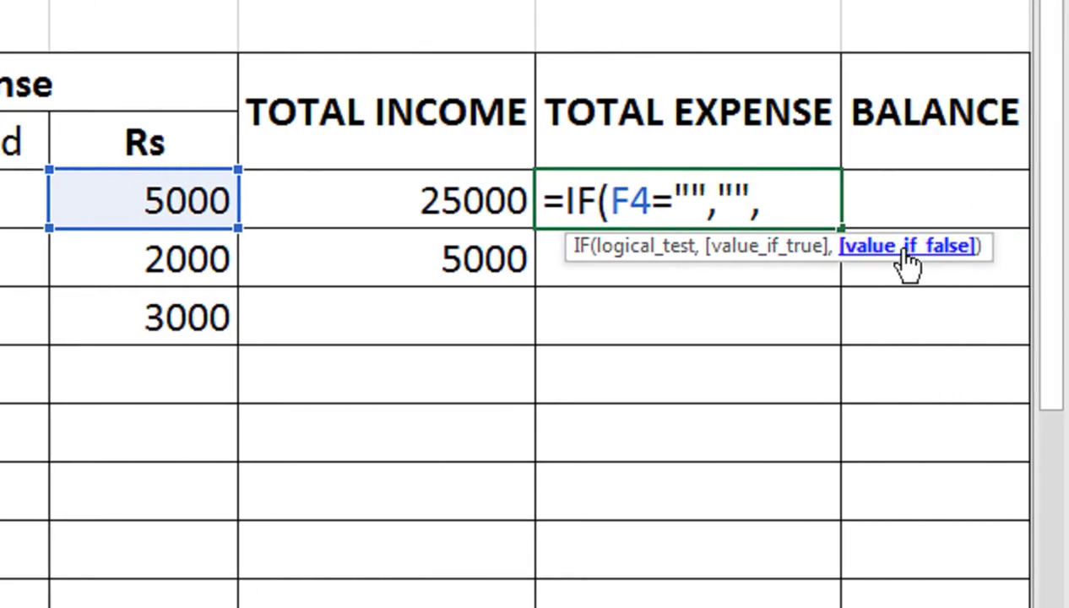
- Complete =IF(F4="","",F4) in H4 and fill it down the TOTAL EXPENSE column
click(329, 205)
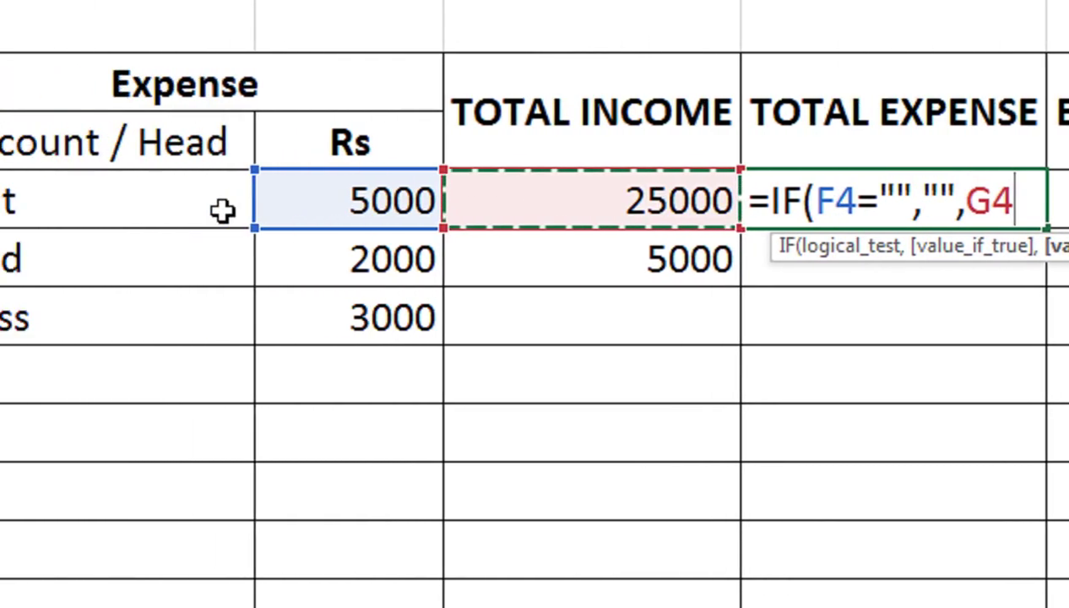
click(318, 198)
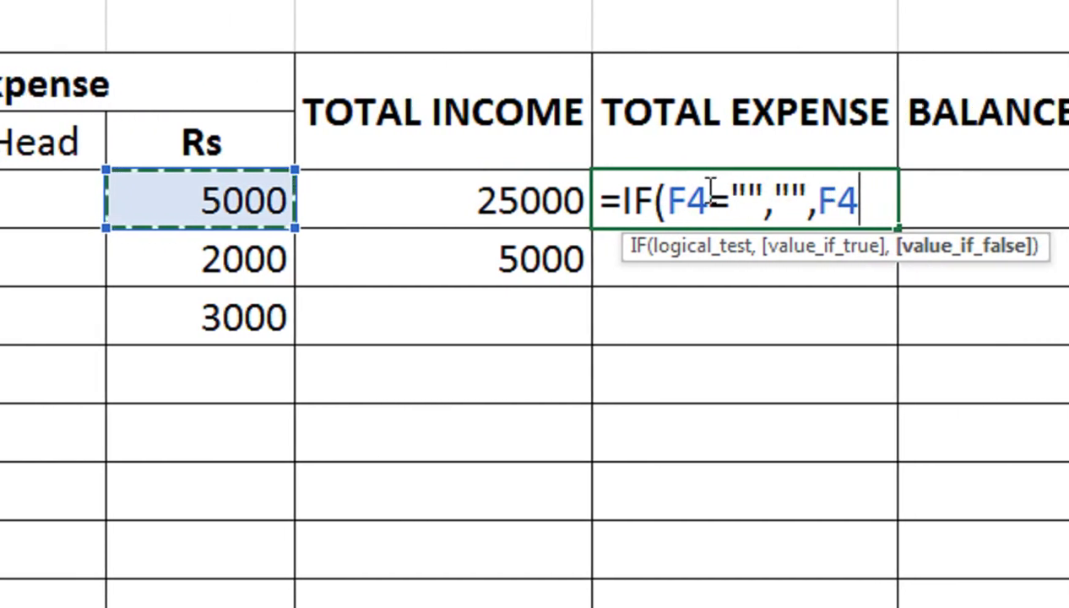
text())
key(Return)
click(705, 190)
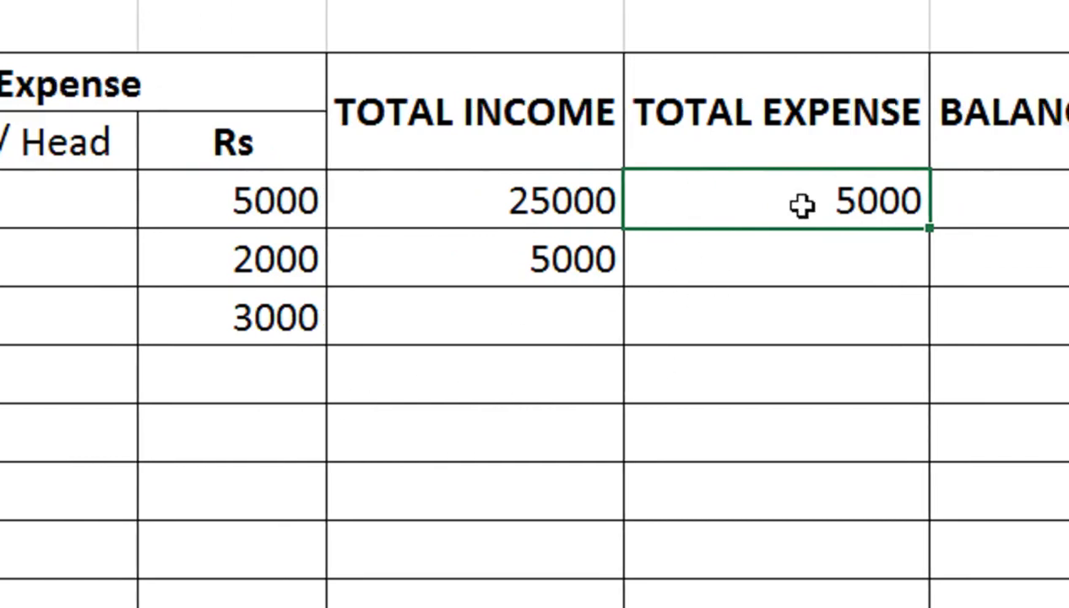
mouse_move(840, 228)
mouse_down()
mouse_move(810, 457)
mouse_move(789, 499)
mouse_up()
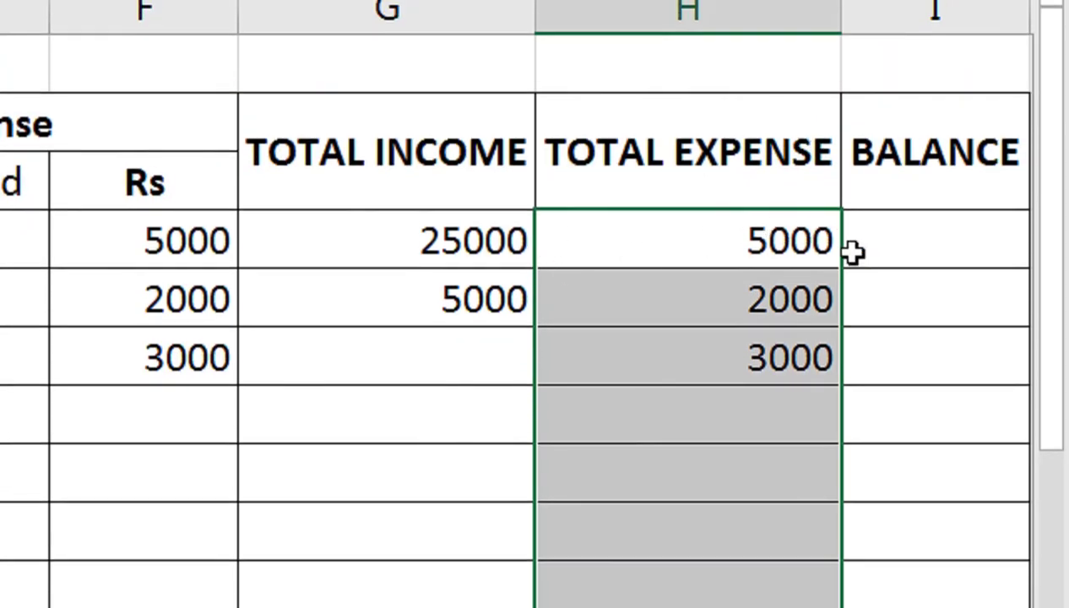
- Enter =G4-H4 in I4 so the first balance shows 20000
click(860, 256)
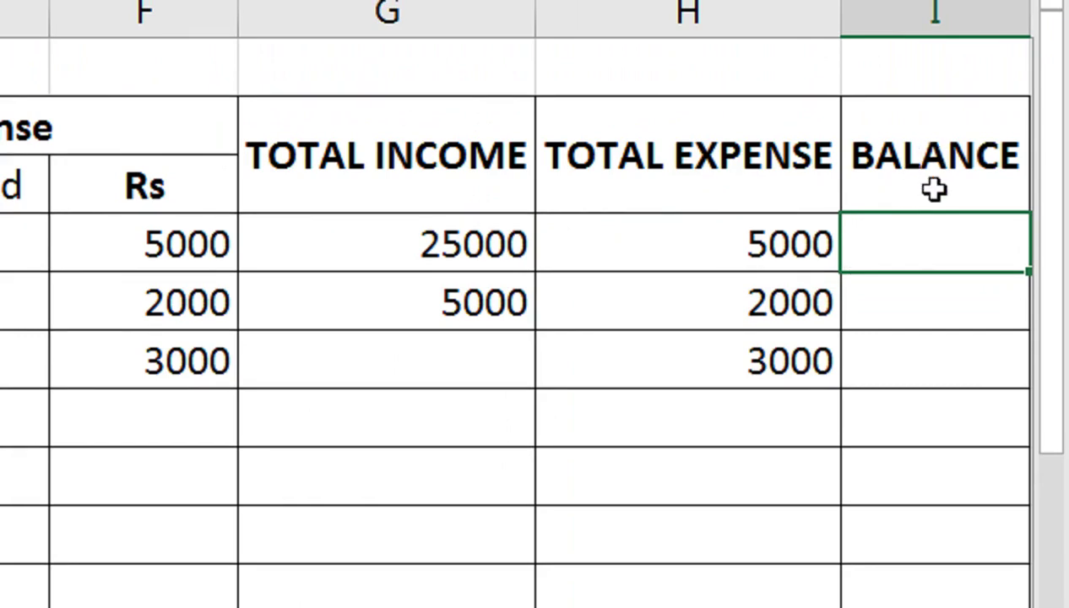
text(=)
key(Left)
key(Left)
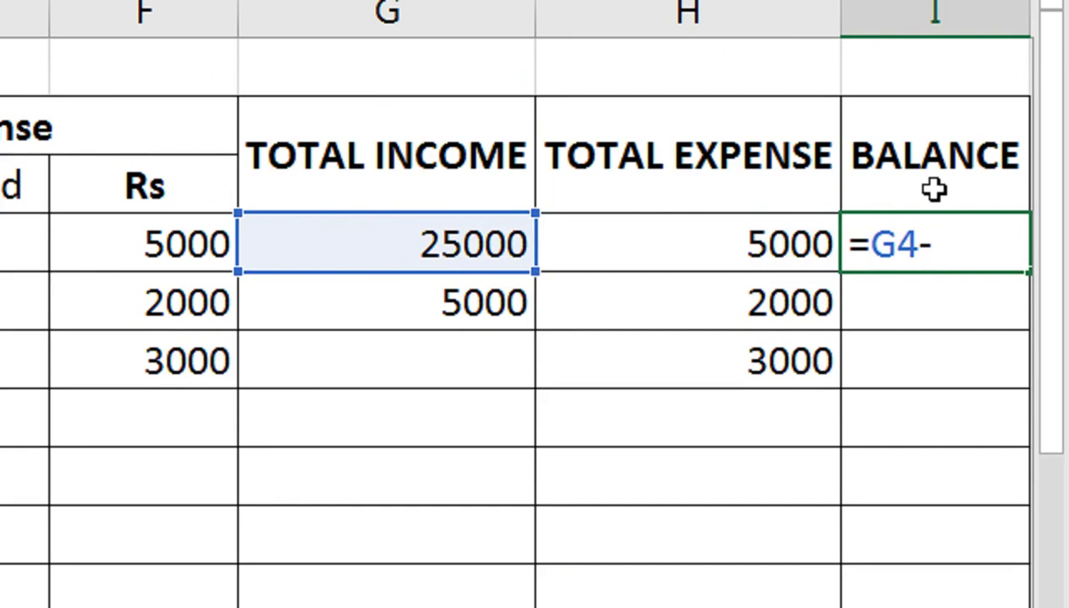
key(Left)
key(Return)
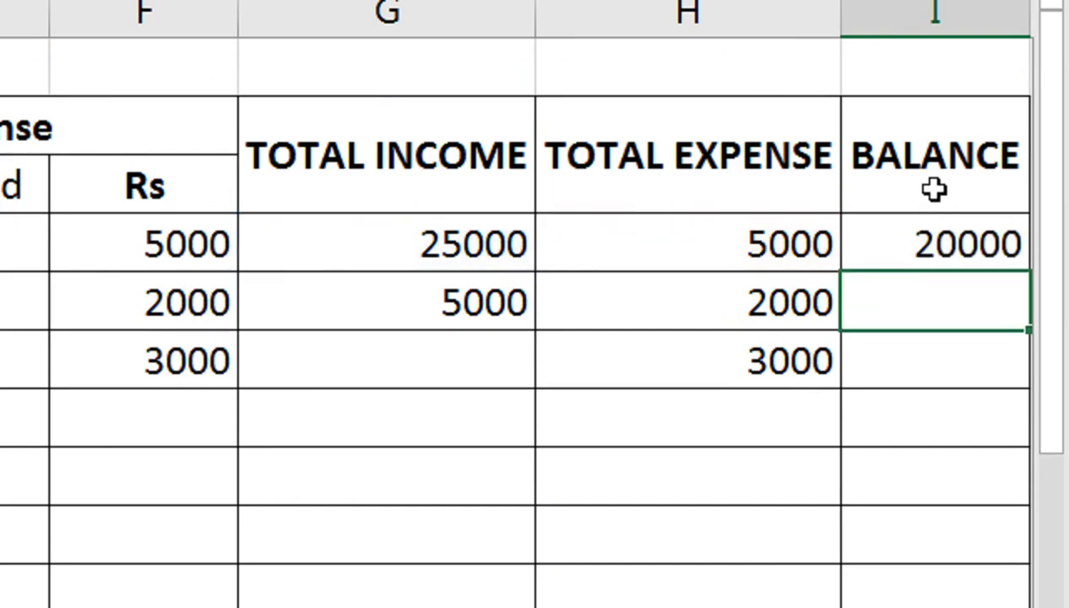
- Enter the running balance =I4+G5-H5 in I5, giving 23000
key(Right)
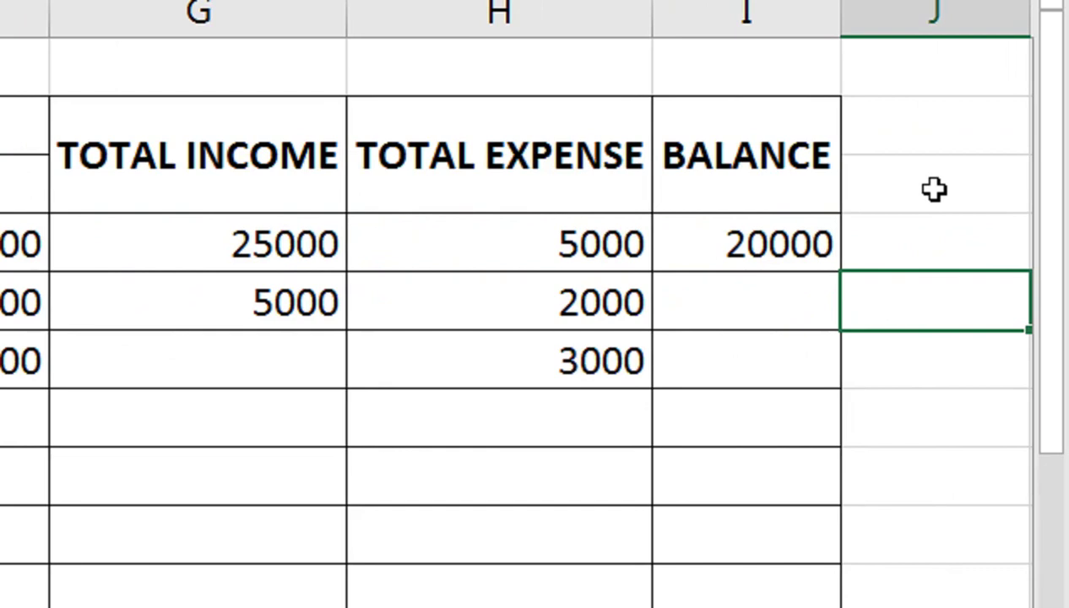
key(Left)
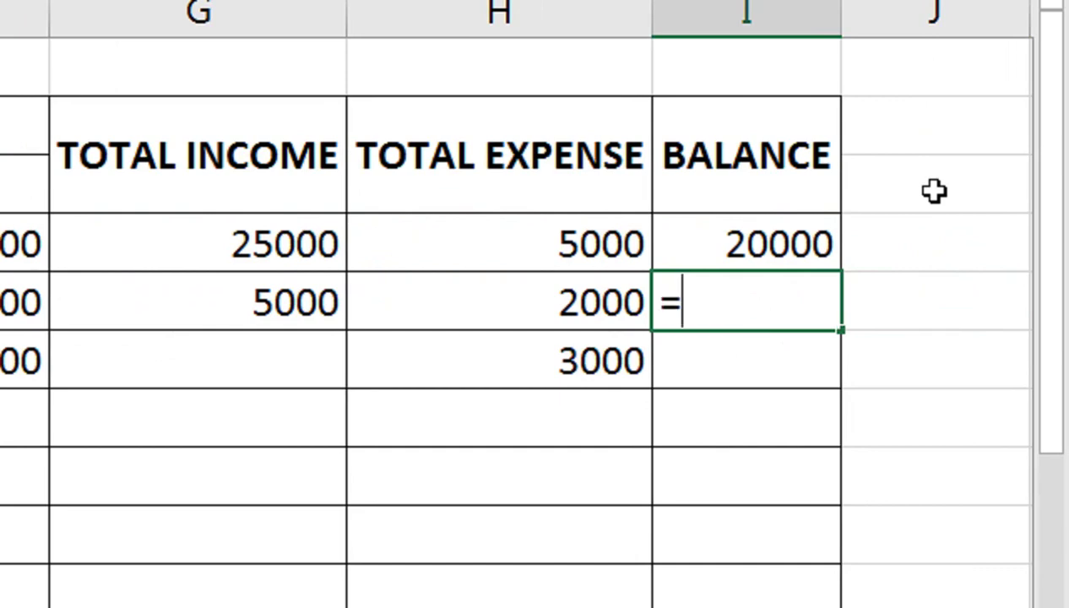
key(Up)
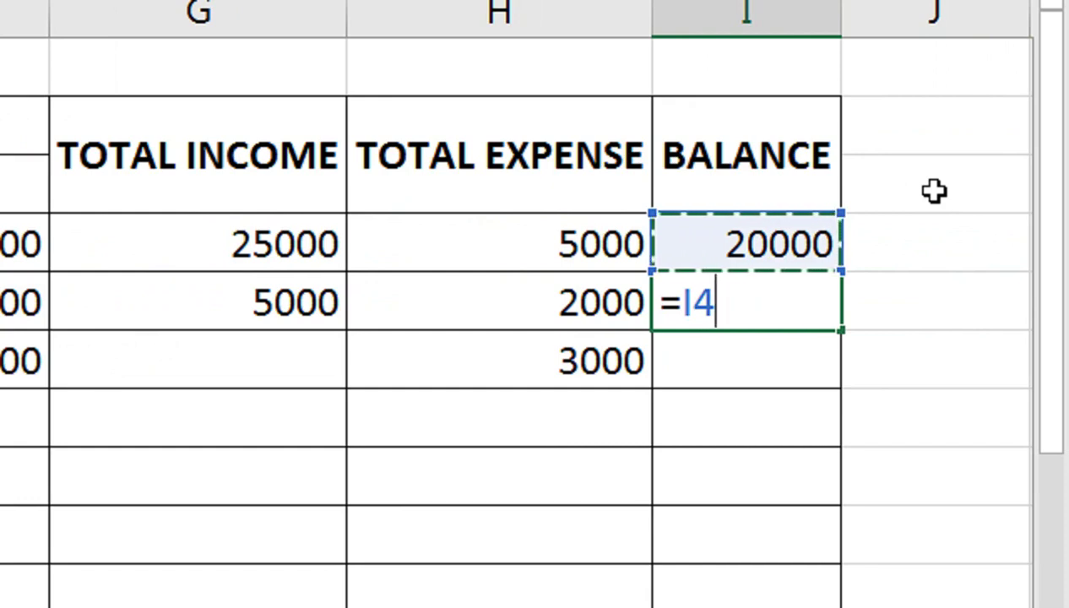
text(+)
key(Left)
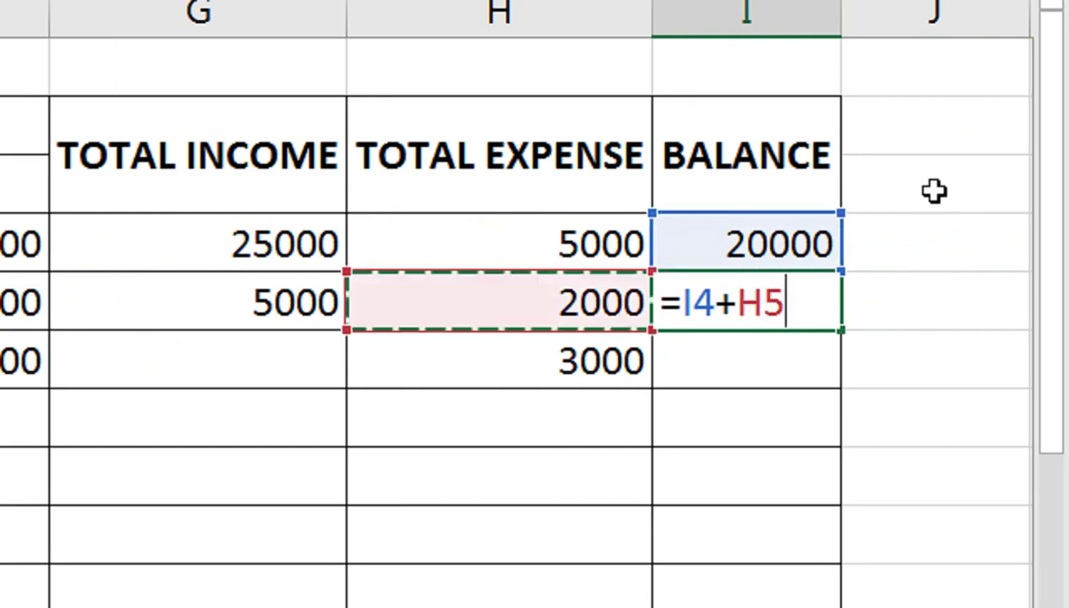
key(Left)
text(-)
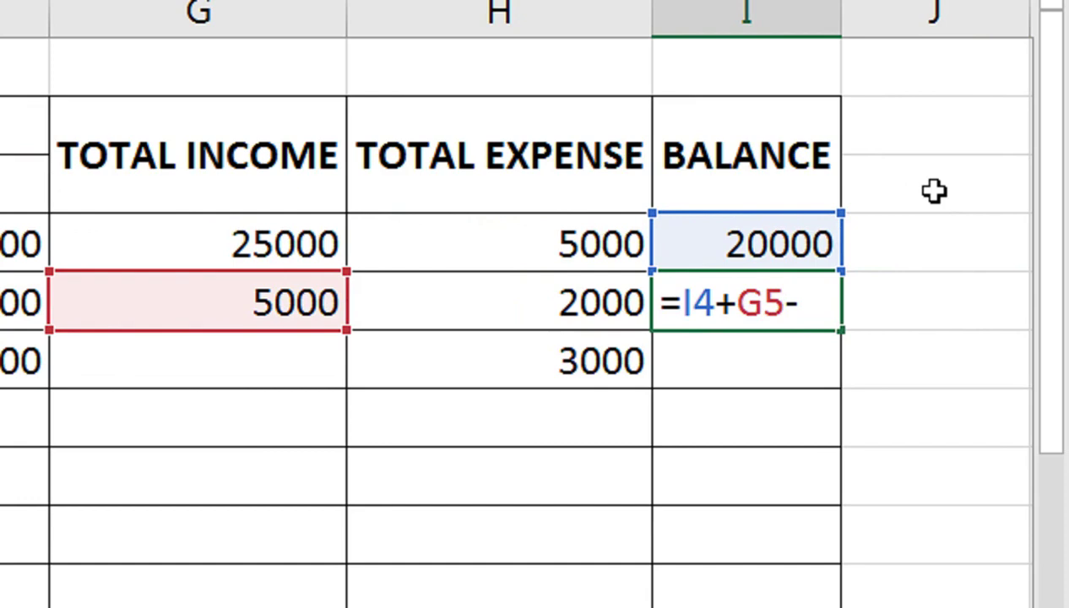
key(Left)
key(Return)
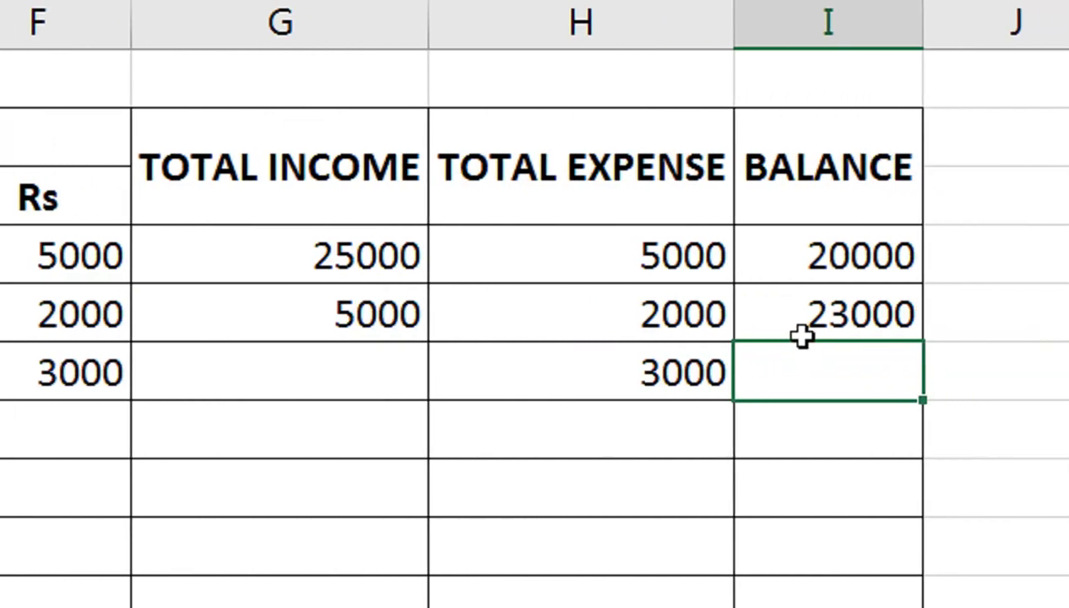
click(806, 325)
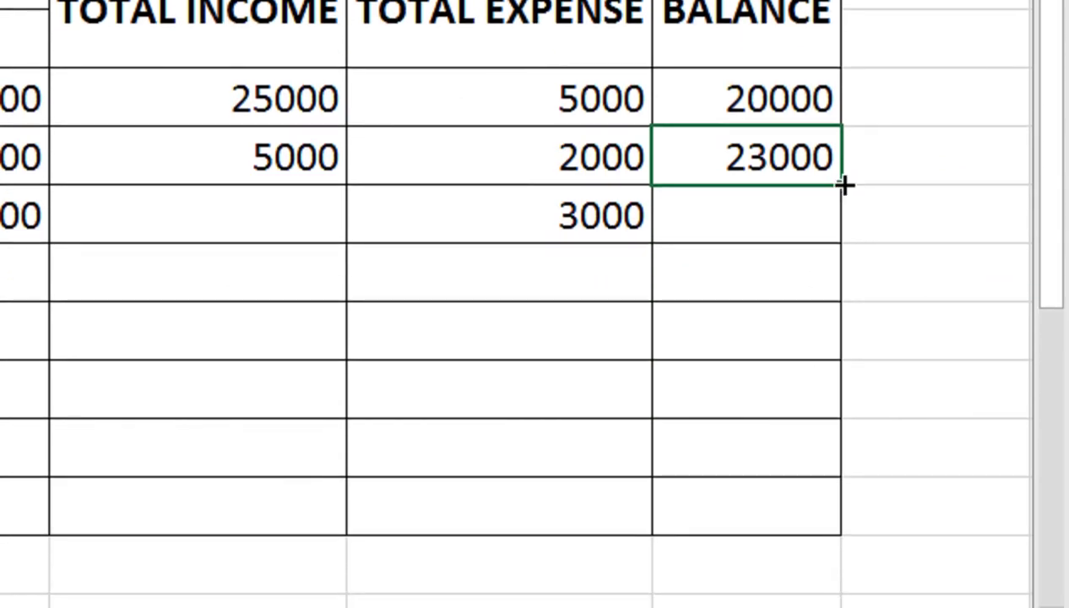
drag(844, 184, 811, 530)
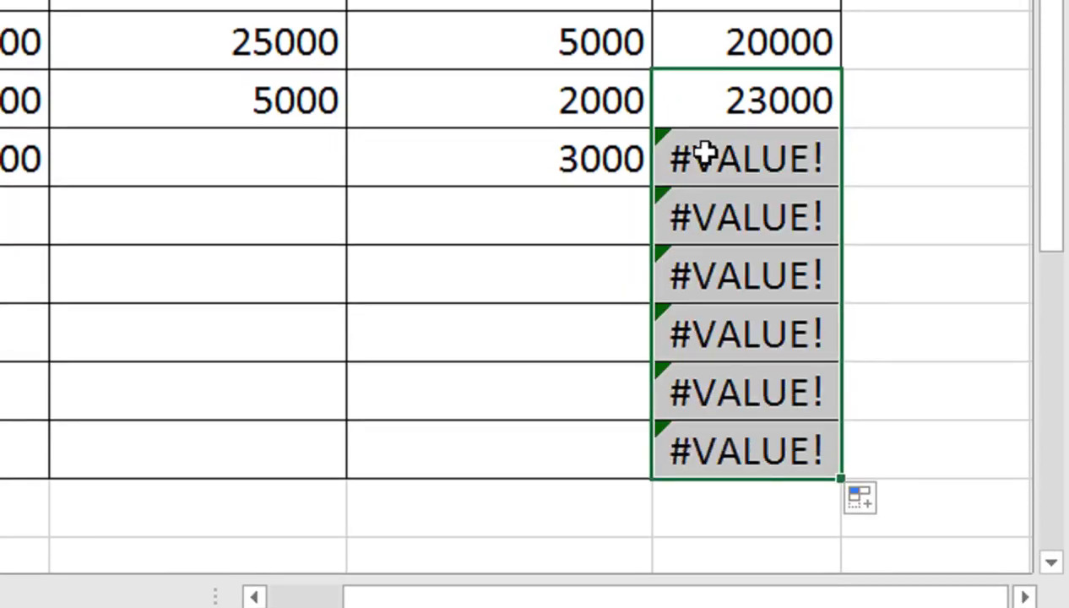
key(ctrl+Down)
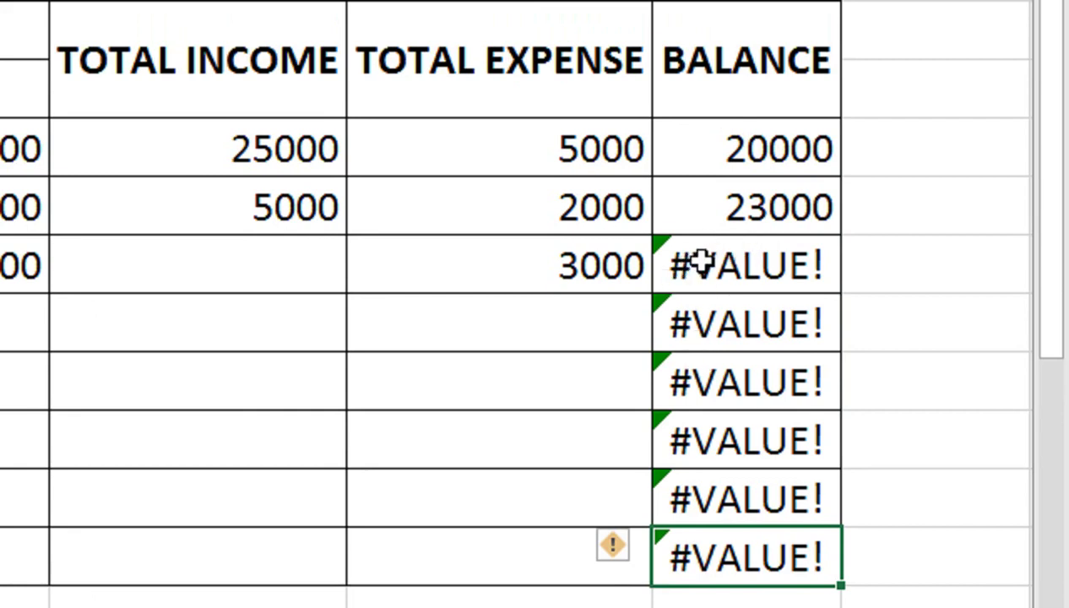
click(693, 211)
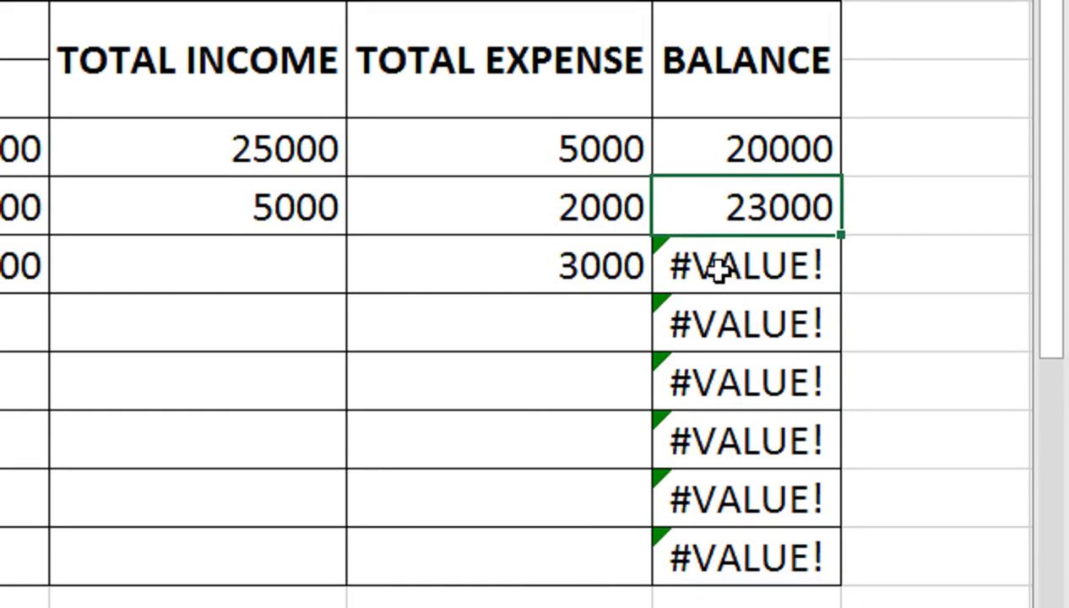
double_click(748, 152)
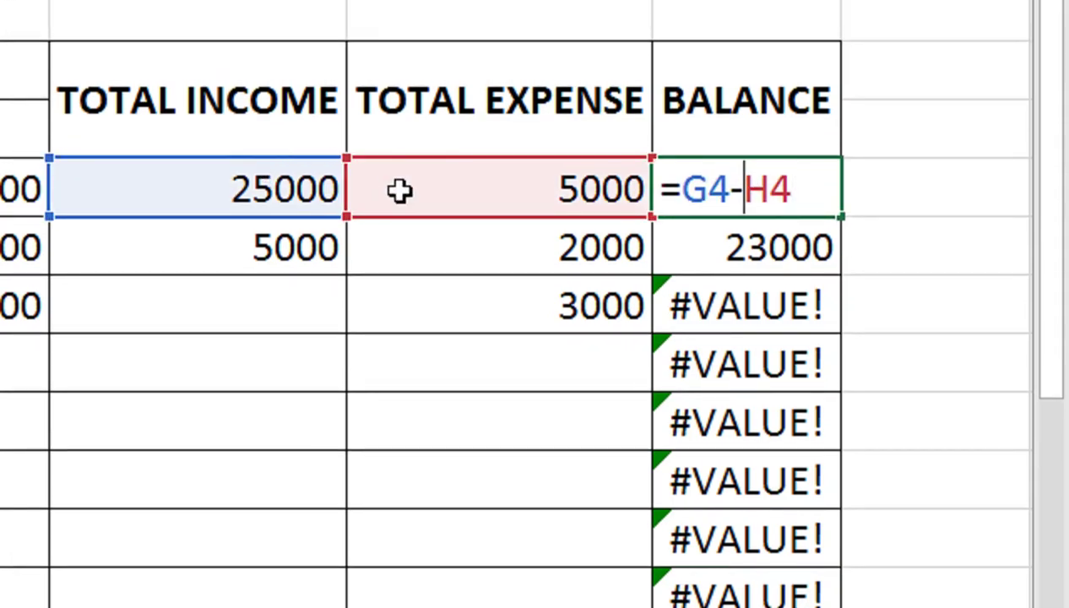
key(Return)
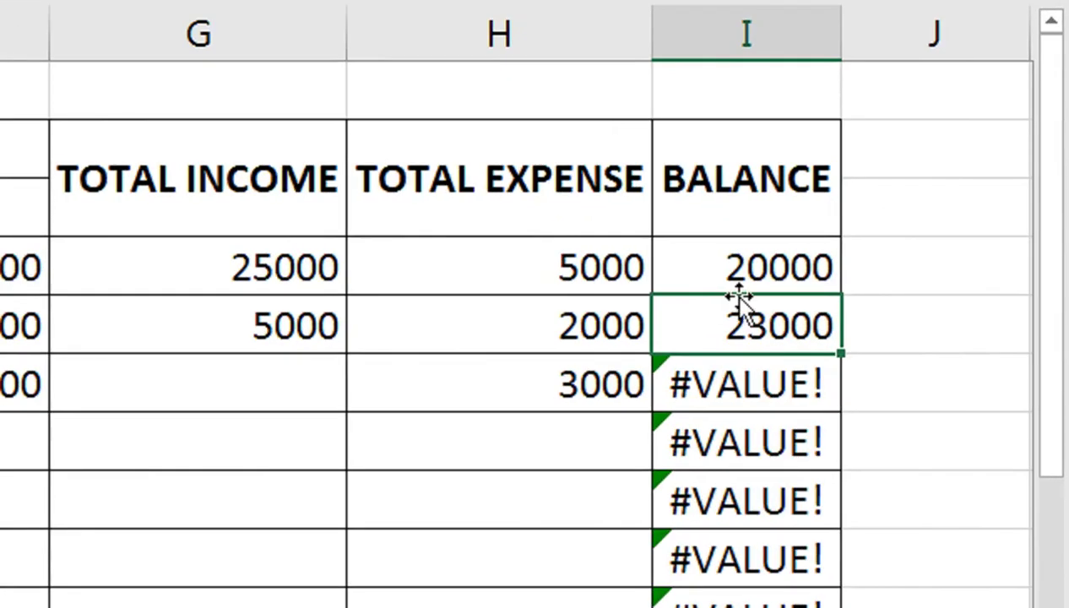
- Wrap the I5 balance as =IFERROR(I4+G5-H5,"") so it still shows 23000
key(F2)
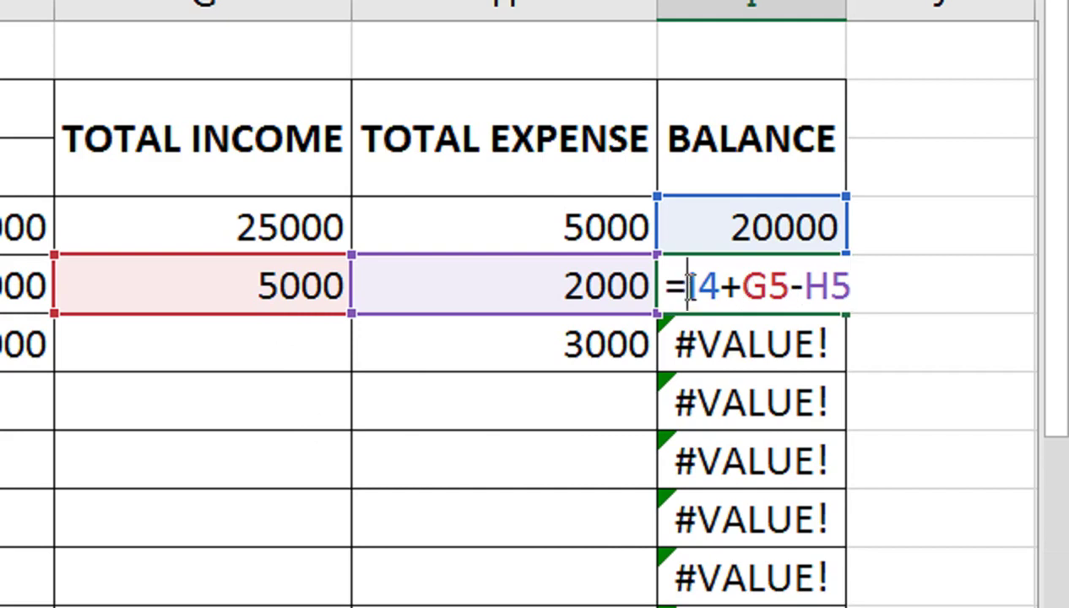
text(If)
key(Down)
key(Tab)
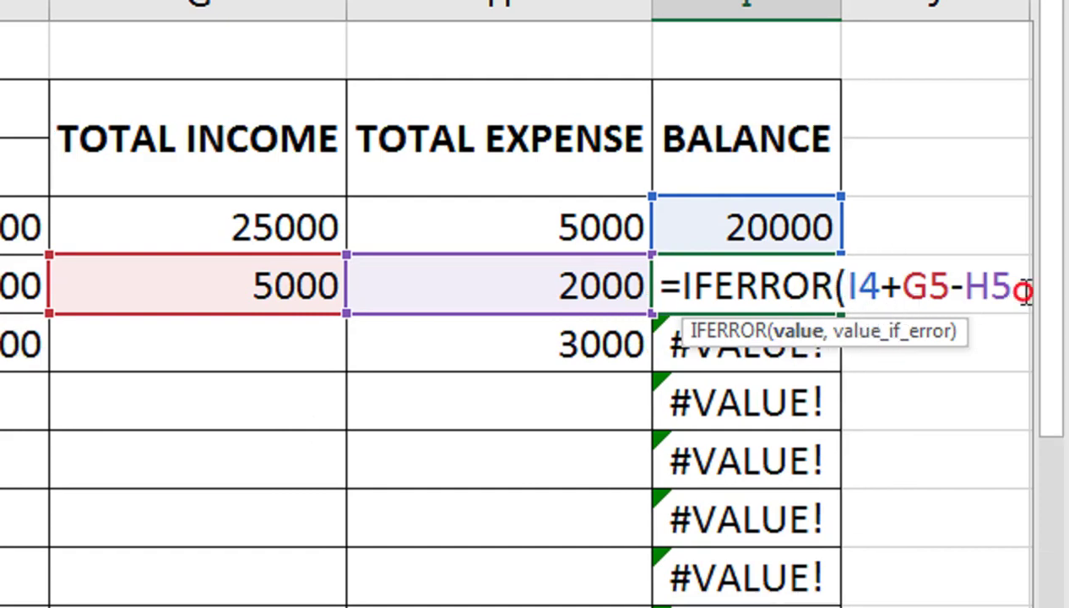
text(,)
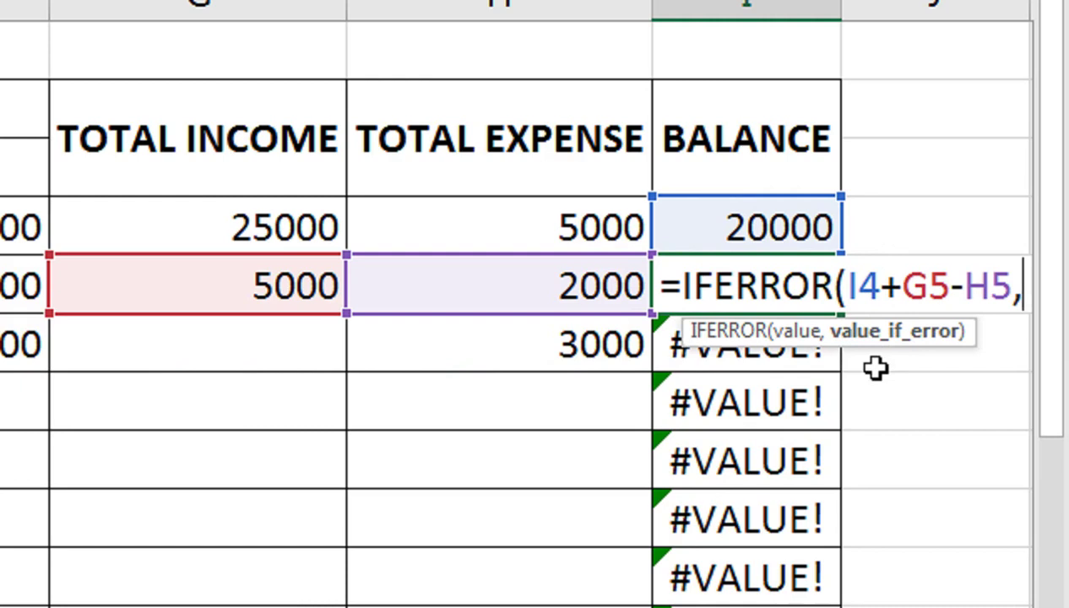
text("")
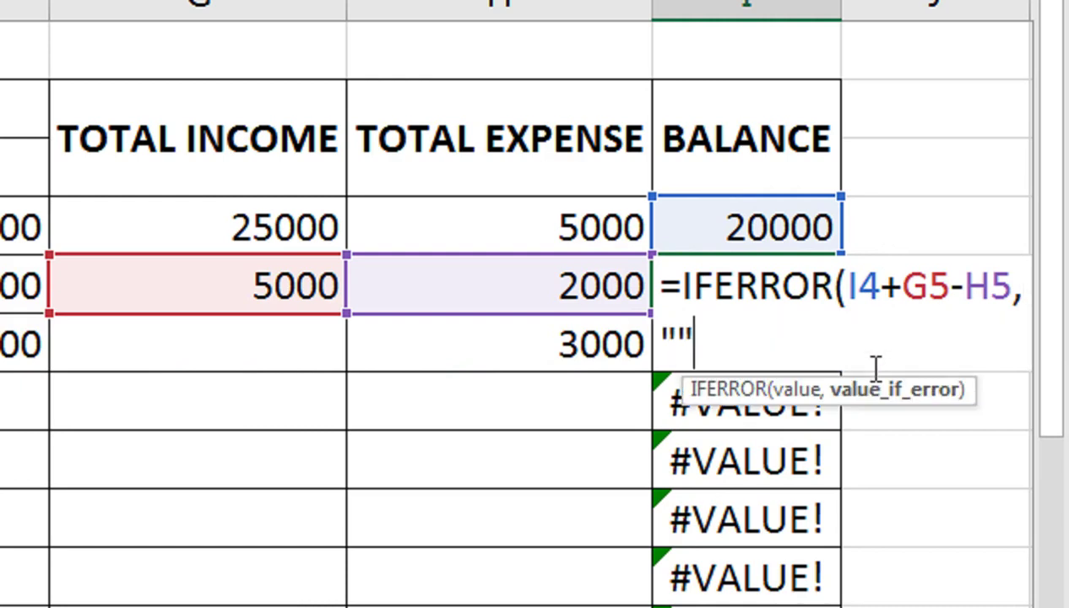
text())
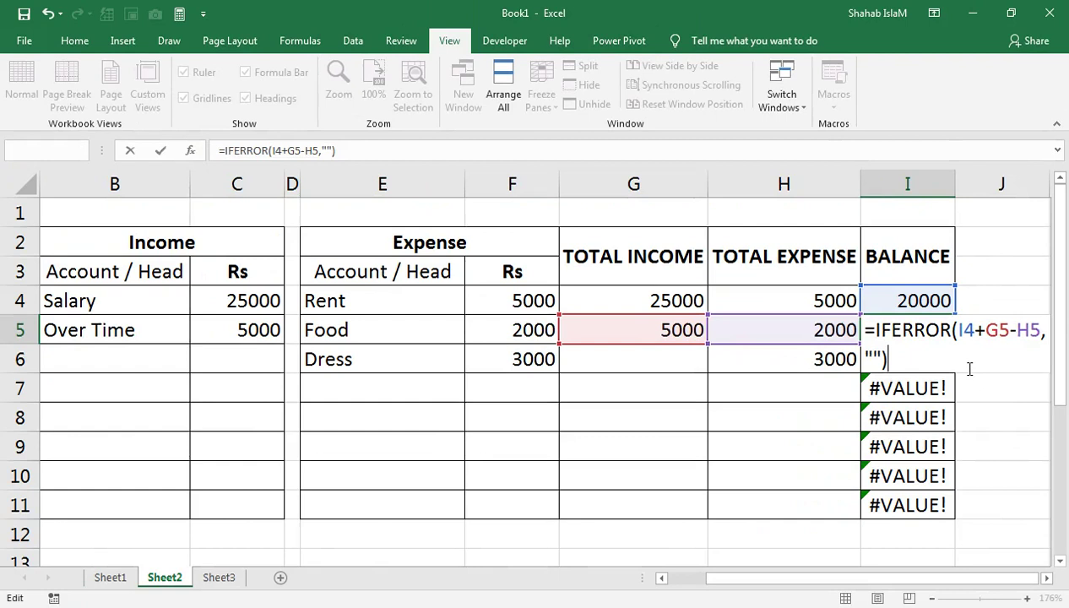
key(Return)
click(946, 334)
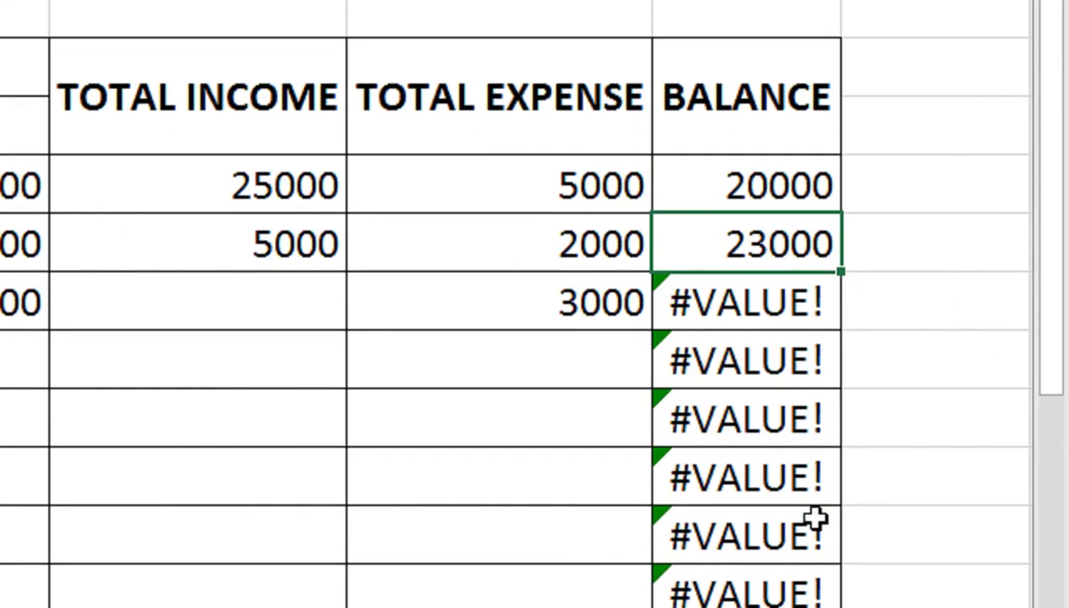
- Fill the IFERROR balance formula from I5 to the last row, clearing the #VALUE! errors
drag(845, 241, 817, 557)
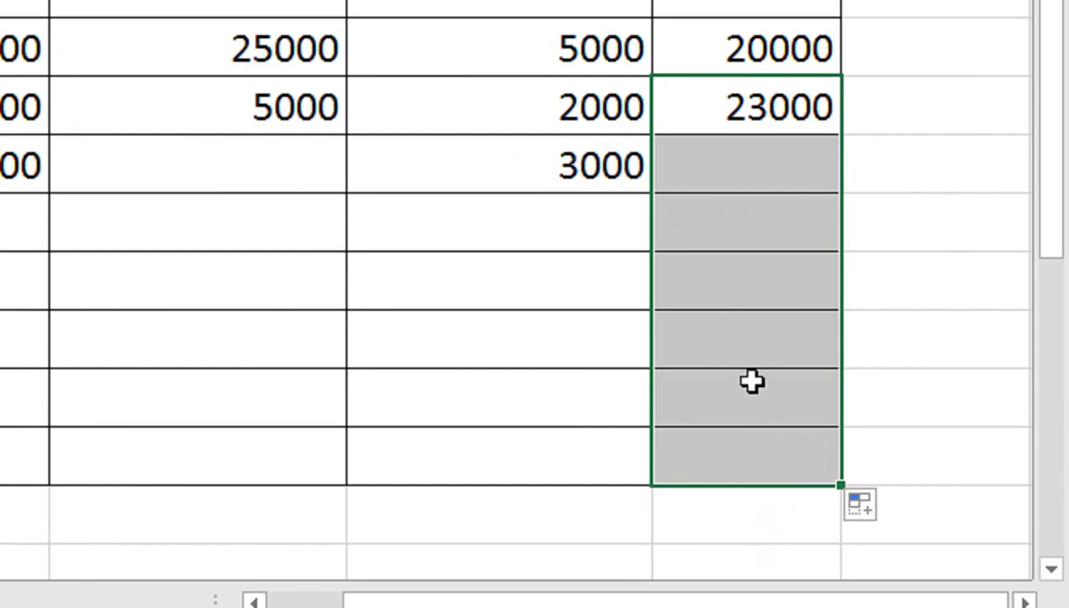
click(794, 109)
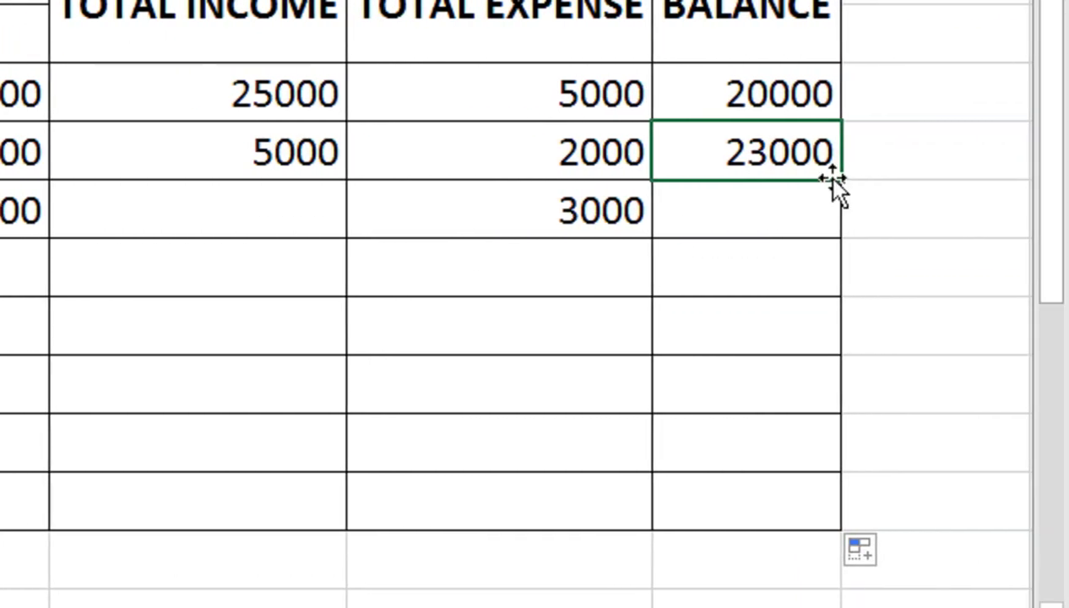
click(836, 181)
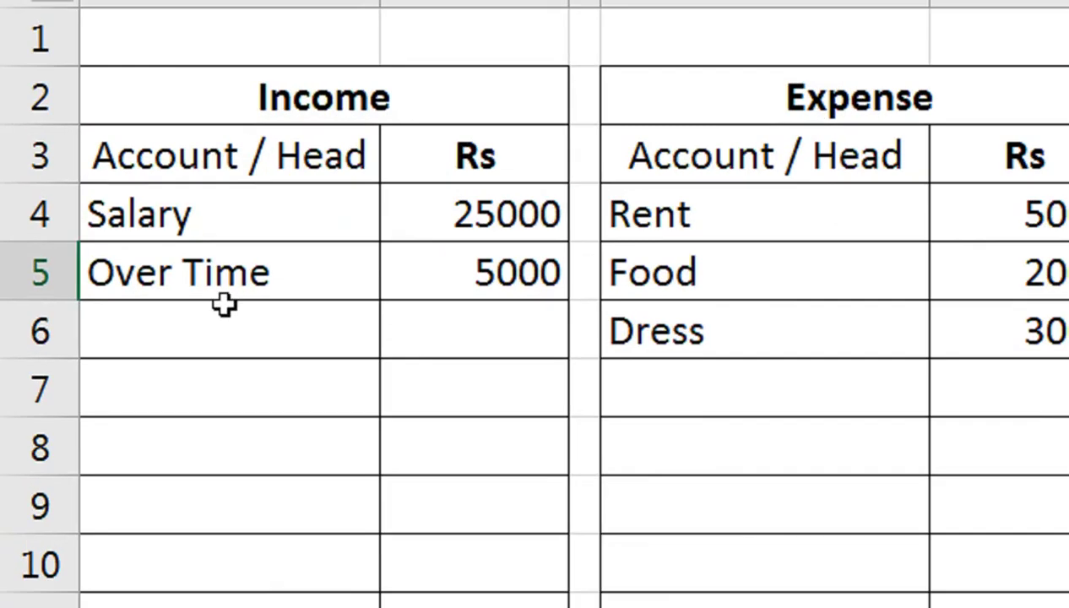
- Enter Comm with amount 2000 in row 6 and confirm the balance reads 22000
click(232, 314)
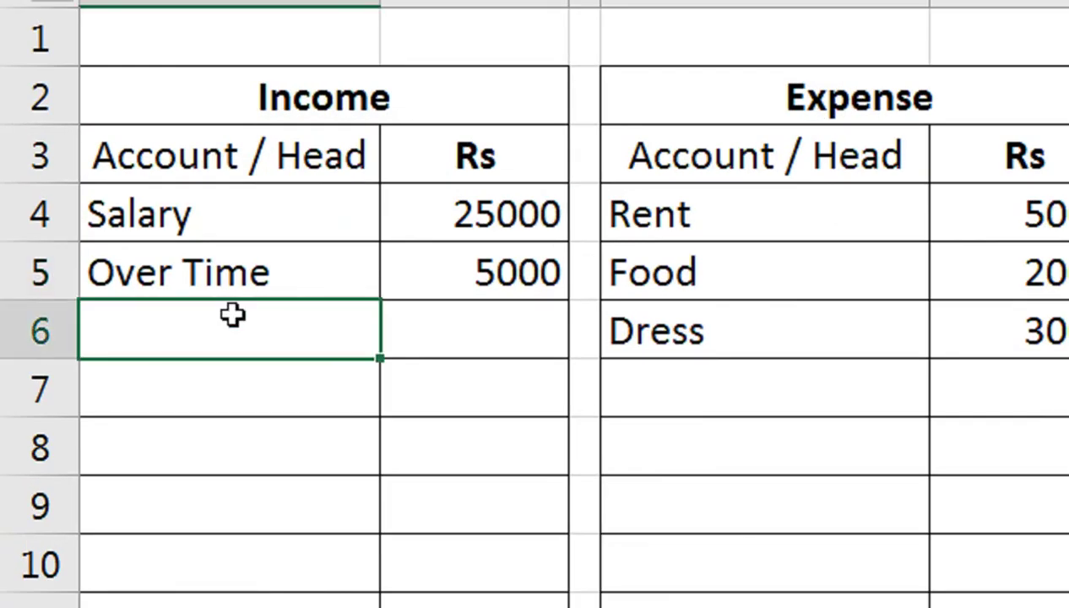
text(Comm)
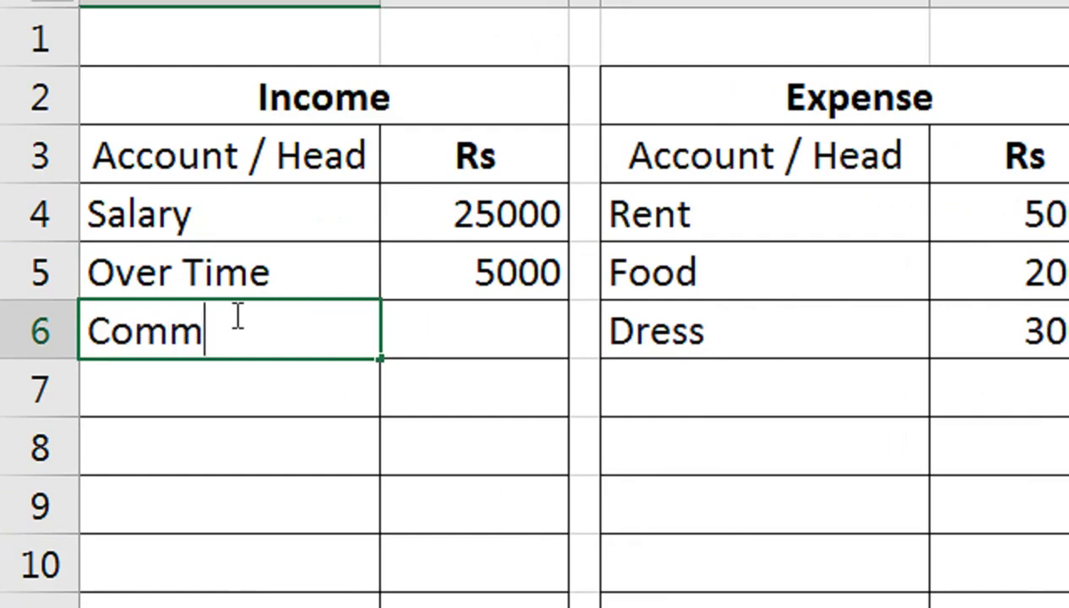
key(Tab)
text(000)
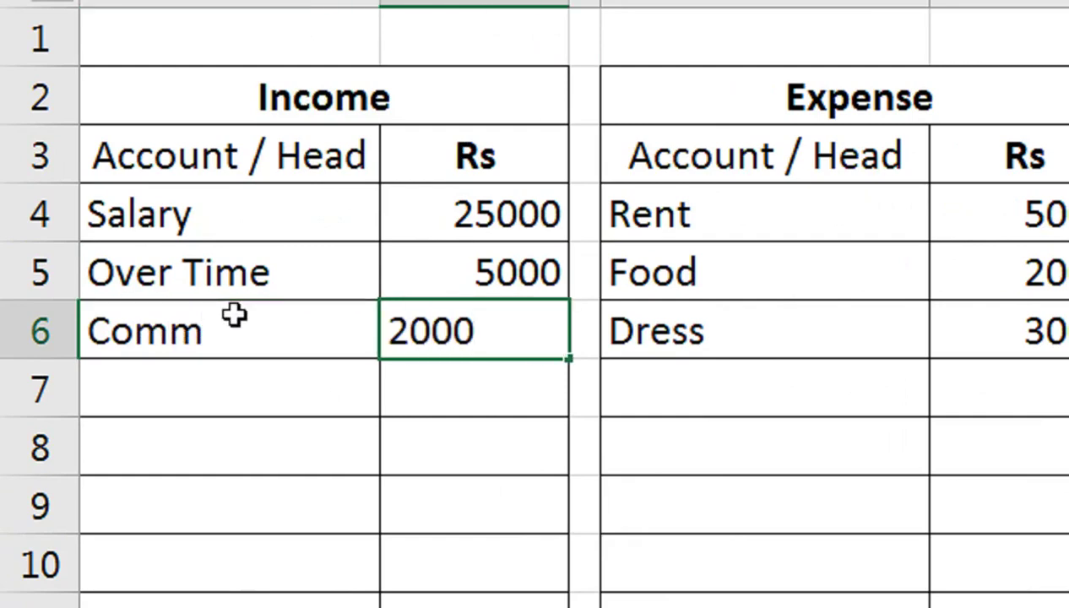
key(Return)
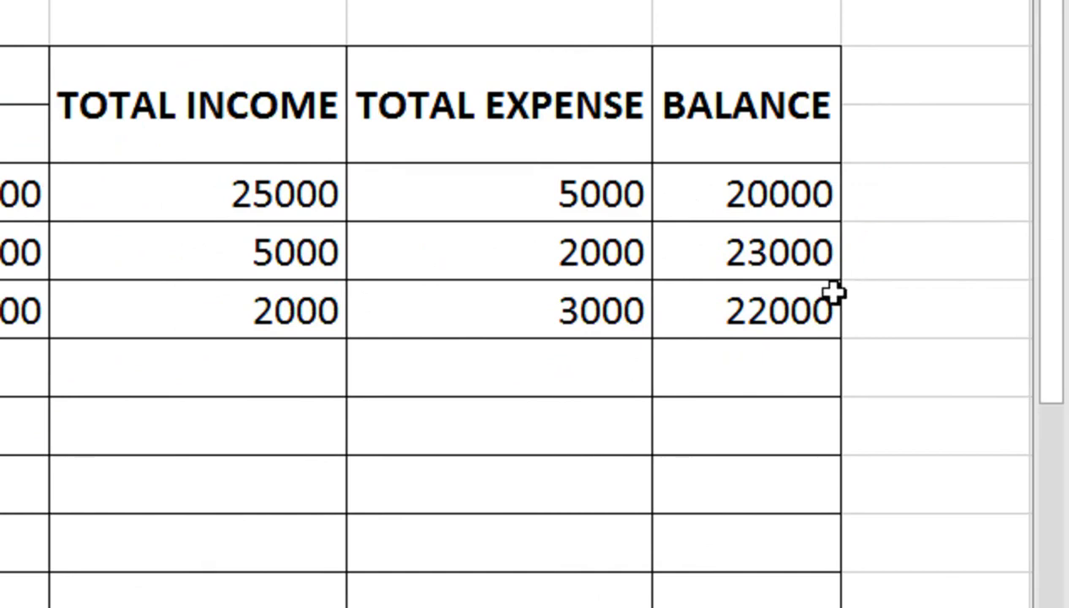
click(719, 316)
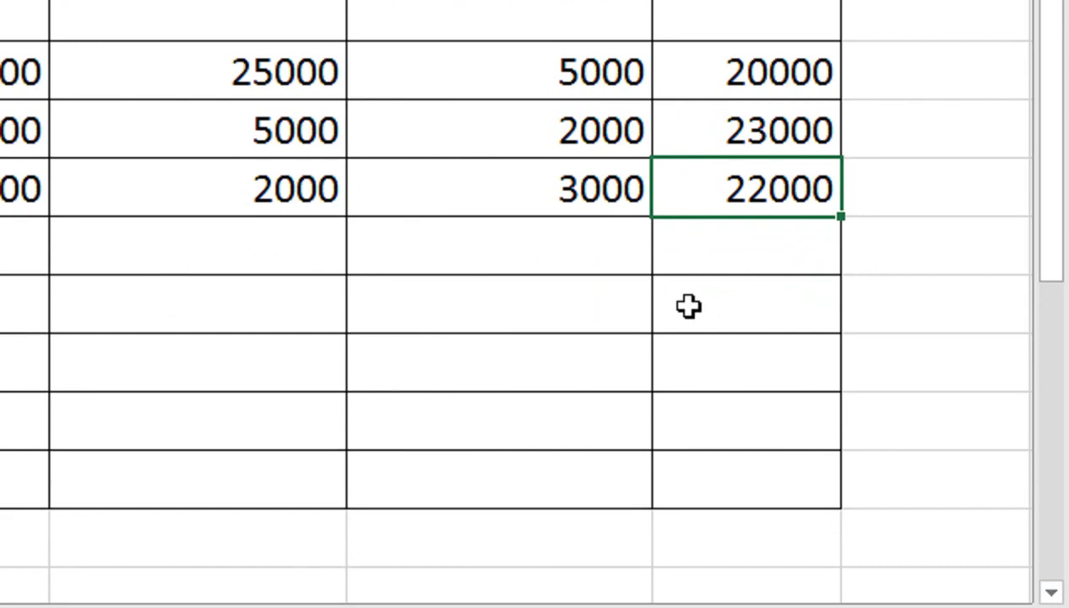
key(Return)
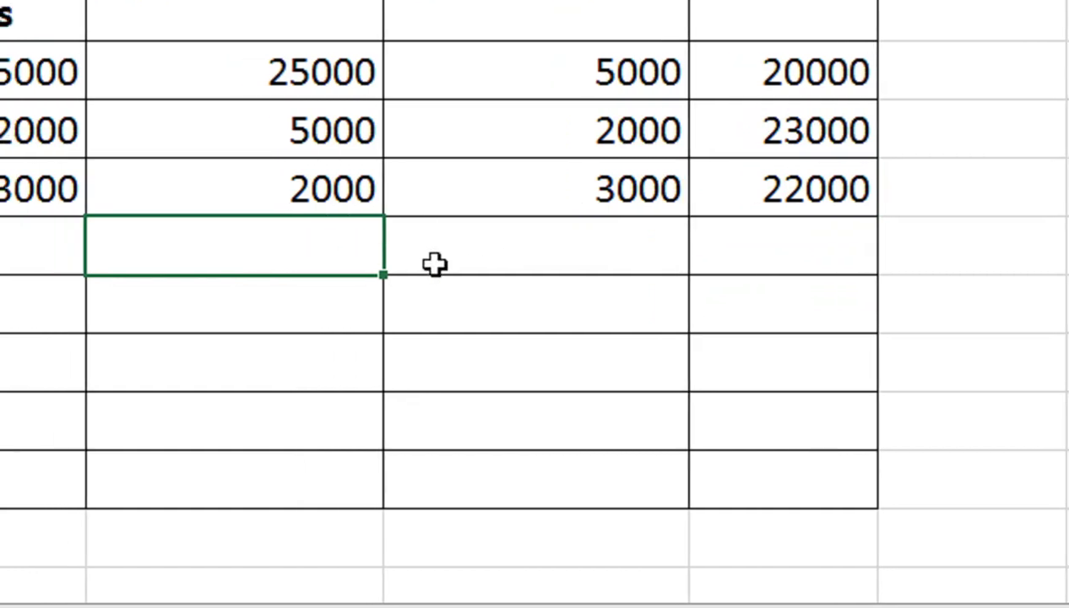
- Add a Mobile Purchase expense of 2000 below Dress and check TOTAL EXPENSE
double_click(752, 253)
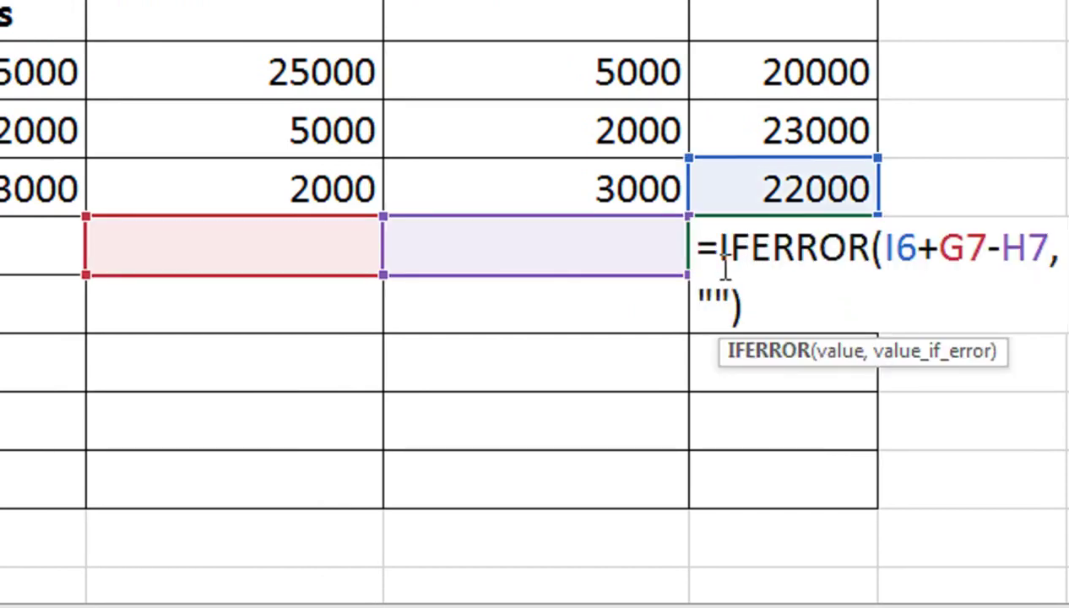
key(Return)
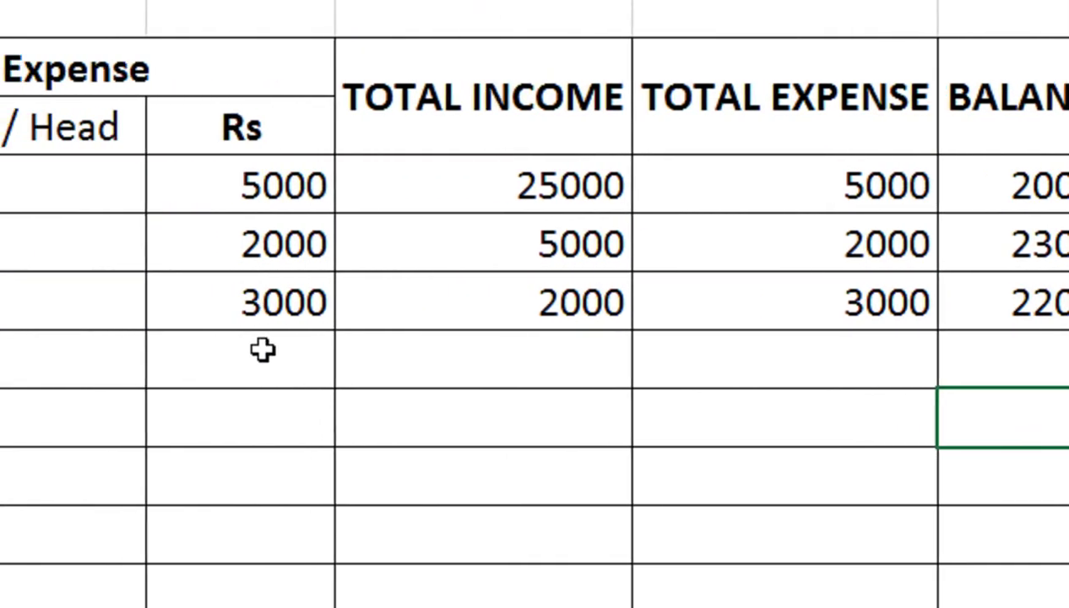
click(267, 350)
click(261, 359)
text(Mo)
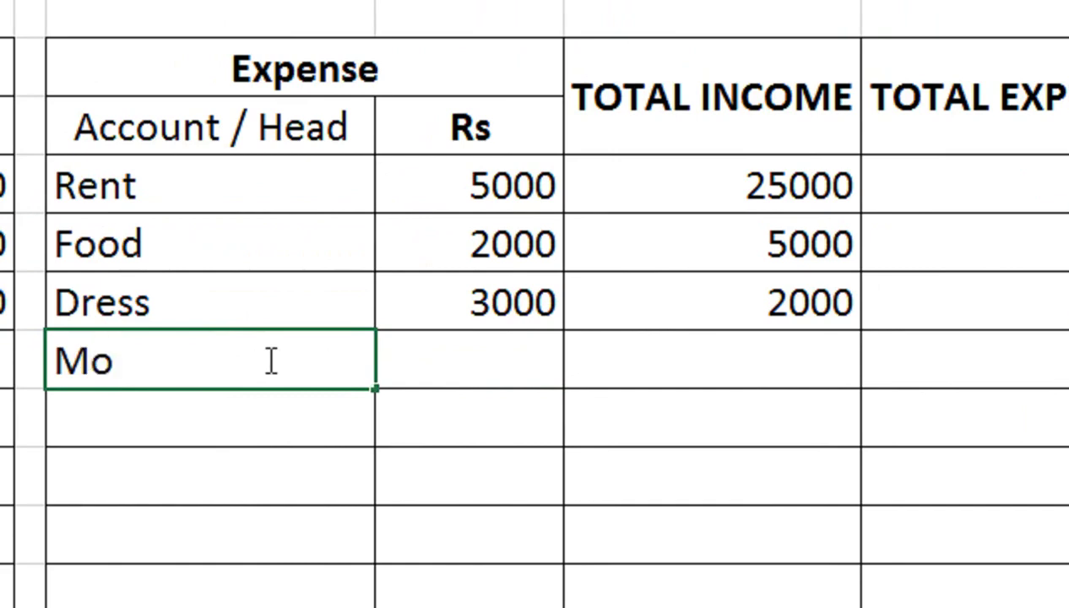
text(bile Pur)
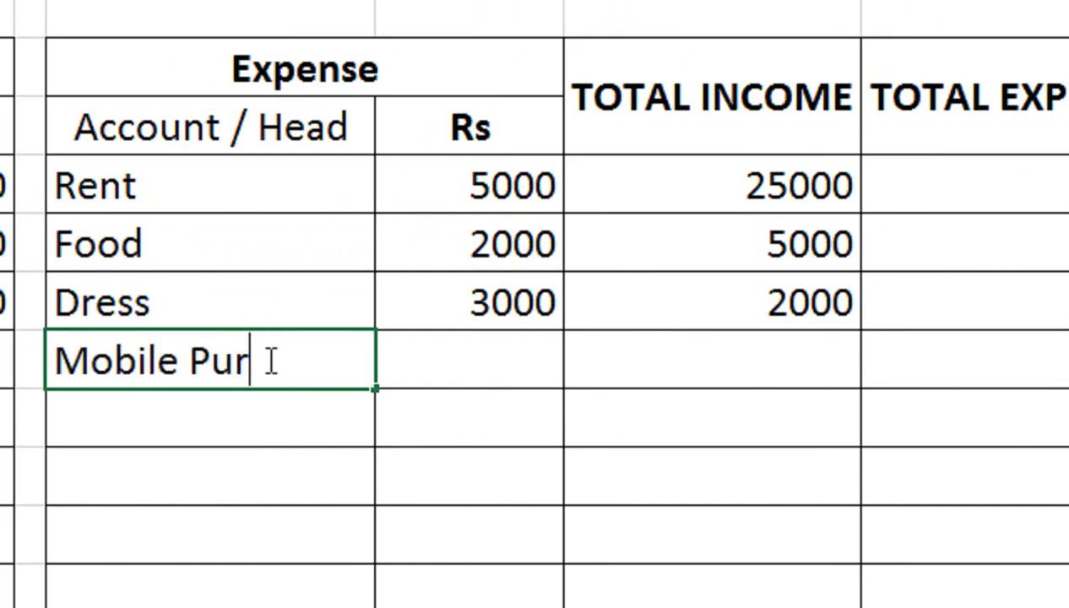
text(chase)
click(620, 372)
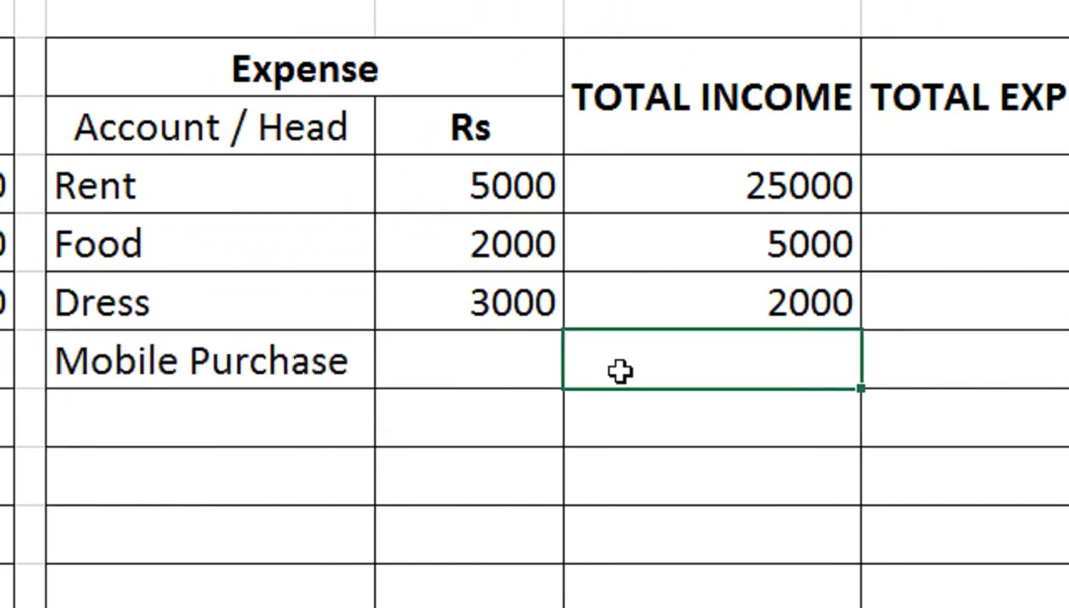
click(447, 361)
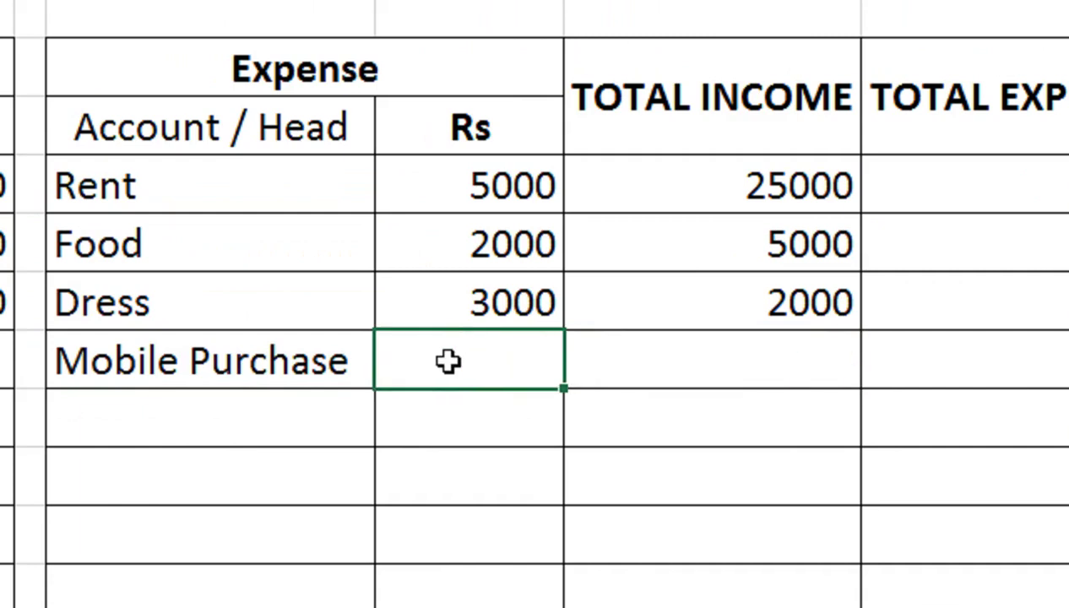
text(2000)
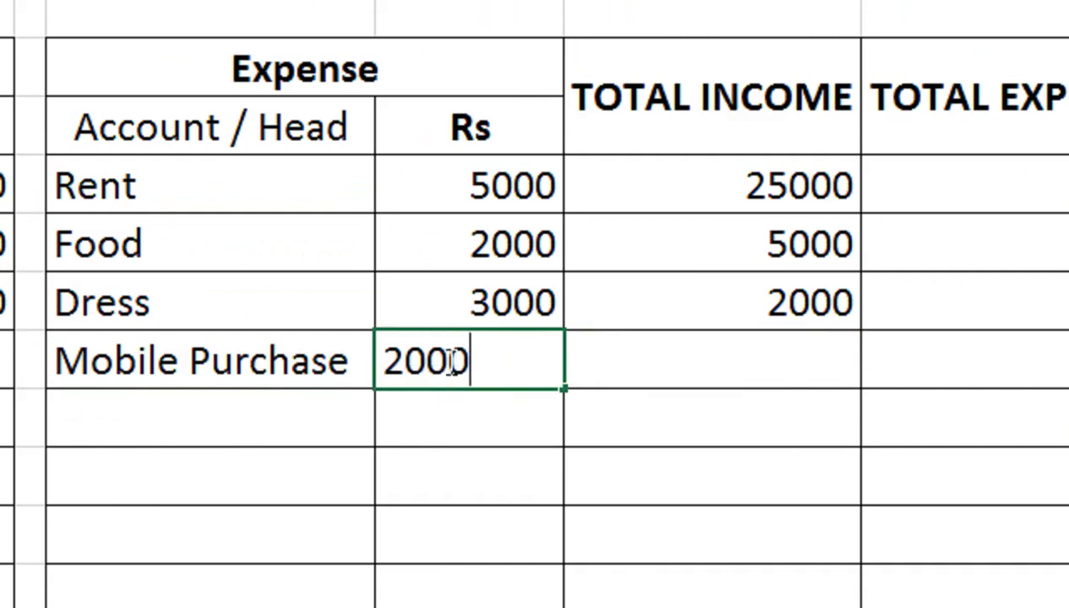
key(Return)
click(804, 369)
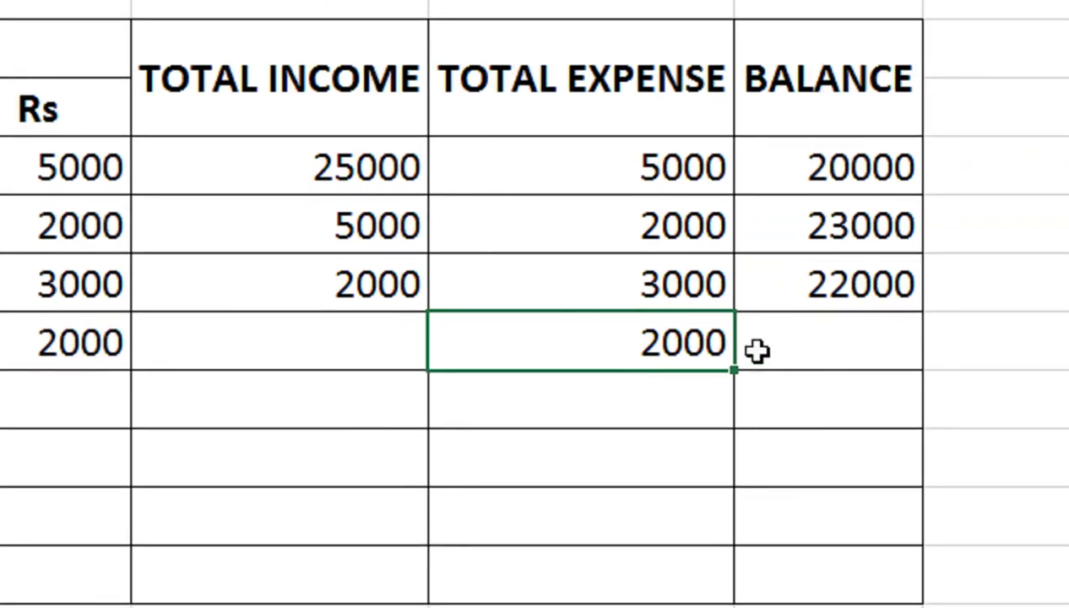
click(807, 342)
- Re-enter the balance formula =IFERROR(I6+G7-H7,"") and check row 7's blank balance formula
text(=IFERROR(I6+G7-H7,""))
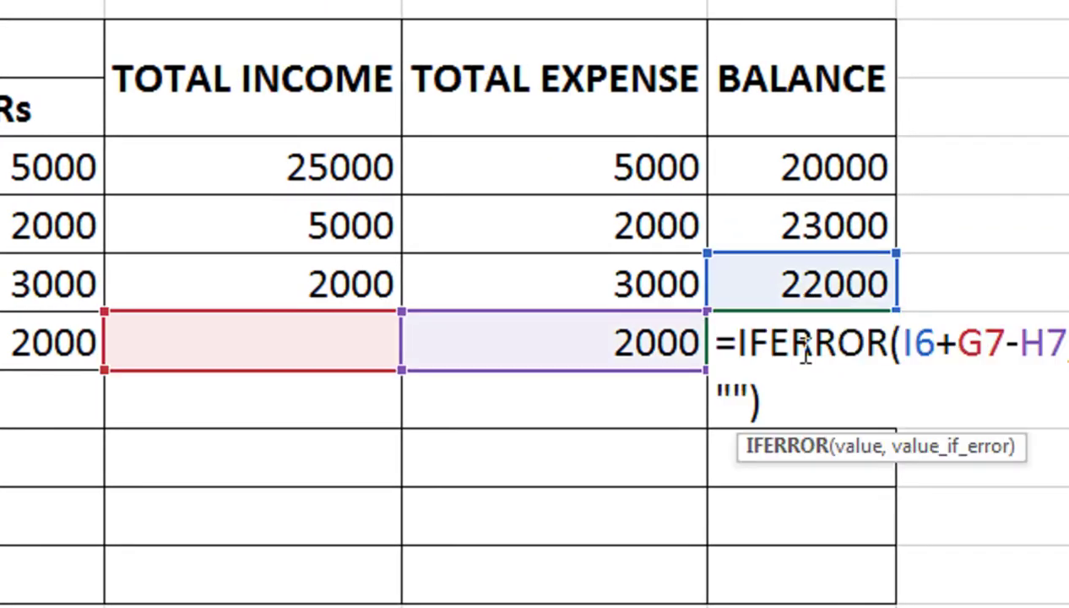
key(Return)
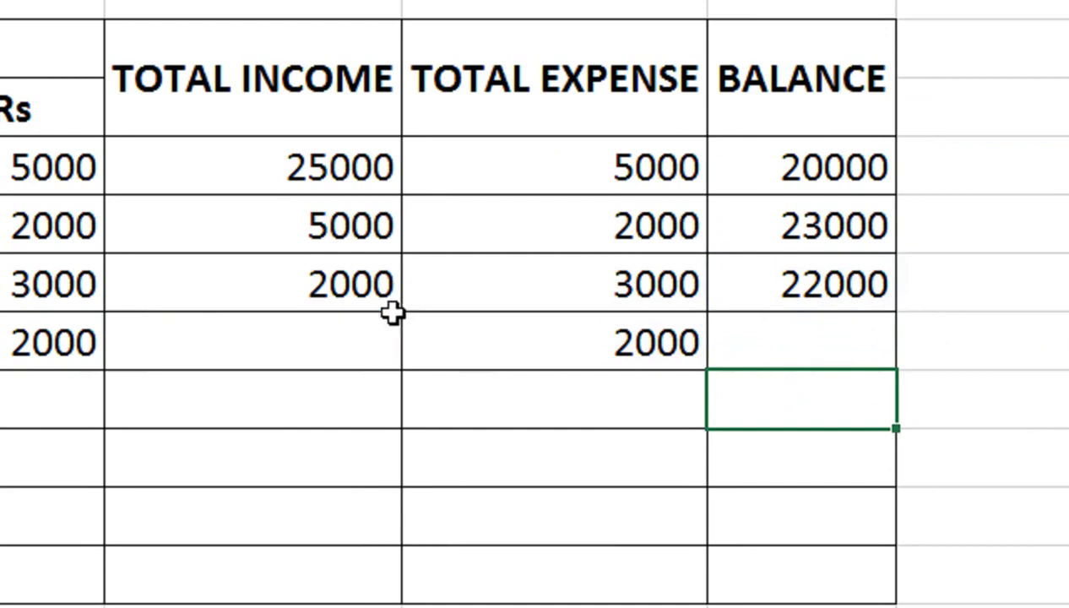
click(519, 331)
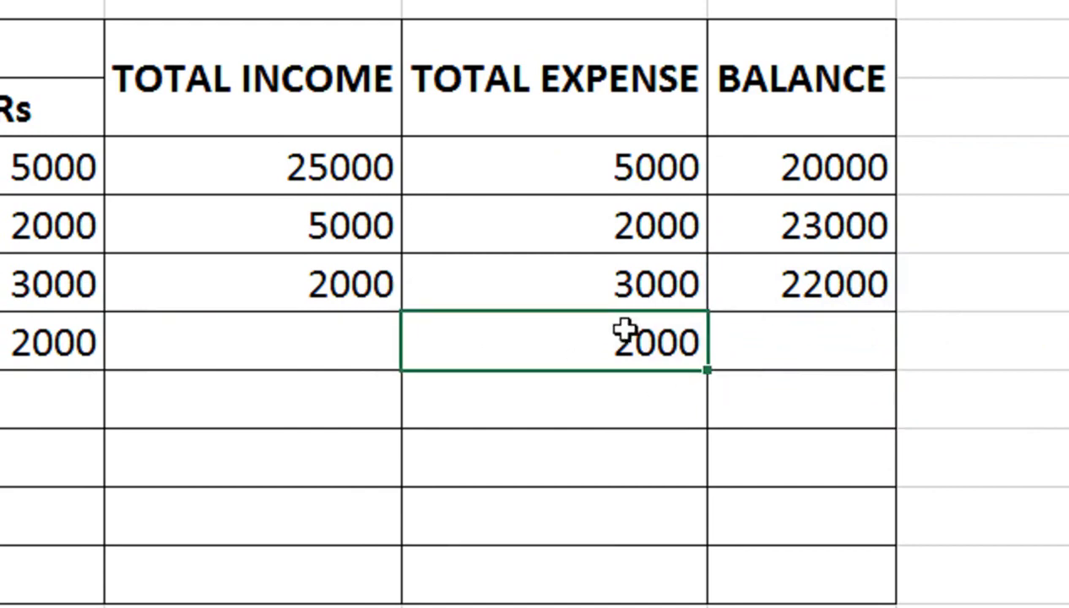
double_click(740, 333)
key(Return)
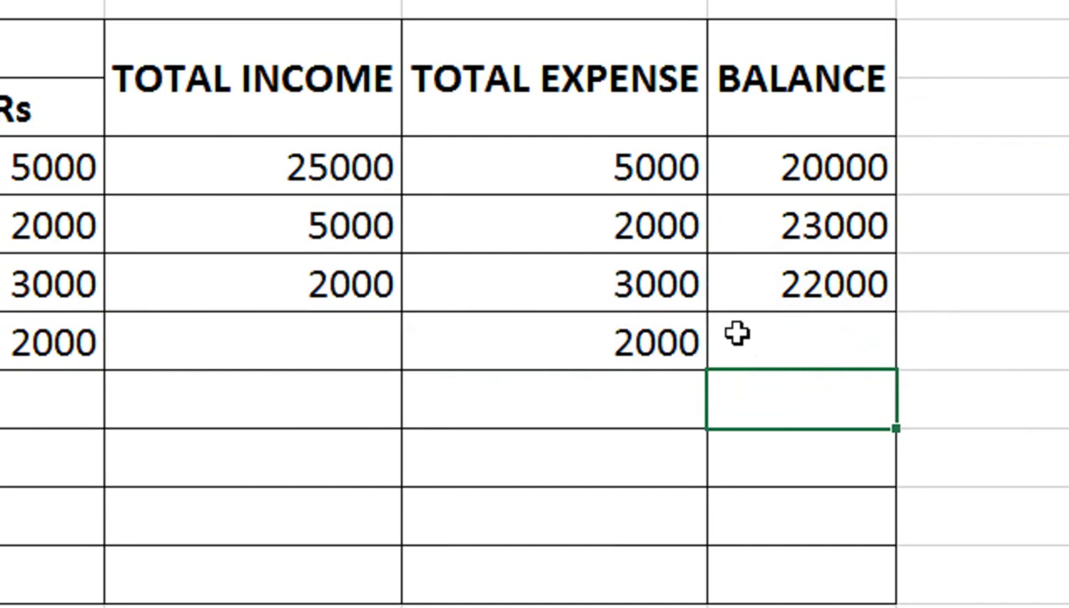
- Enter =IF(F4="","",F4) in H4 so it shows Rent or stays blank
click(590, 174)
text(=F4)
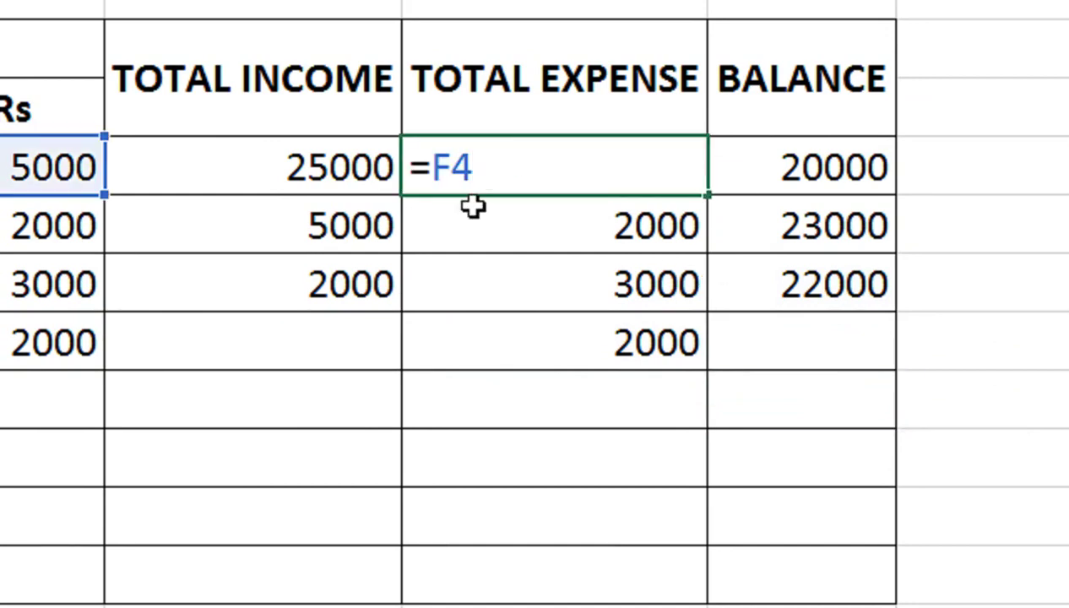
click(469, 224)
click(692, 167)
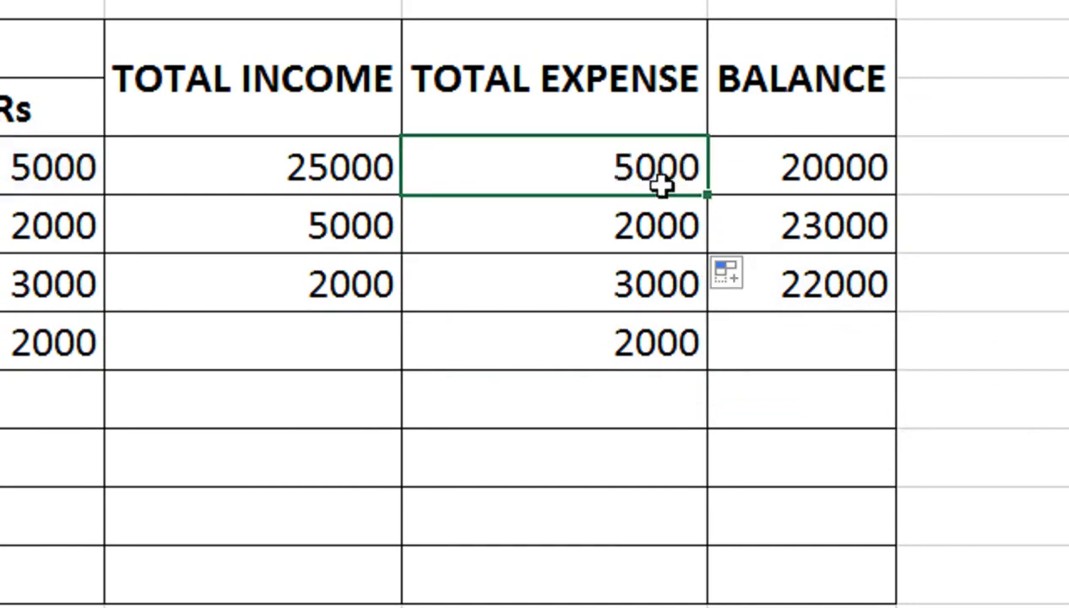
text(=IF(F4="","",F4))
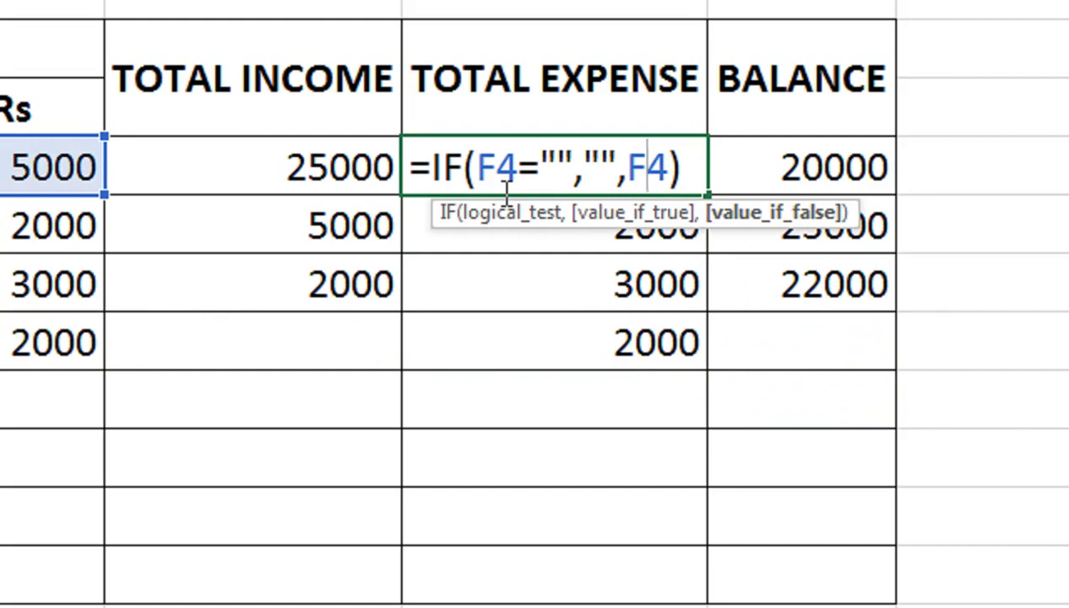
click(640, 166)
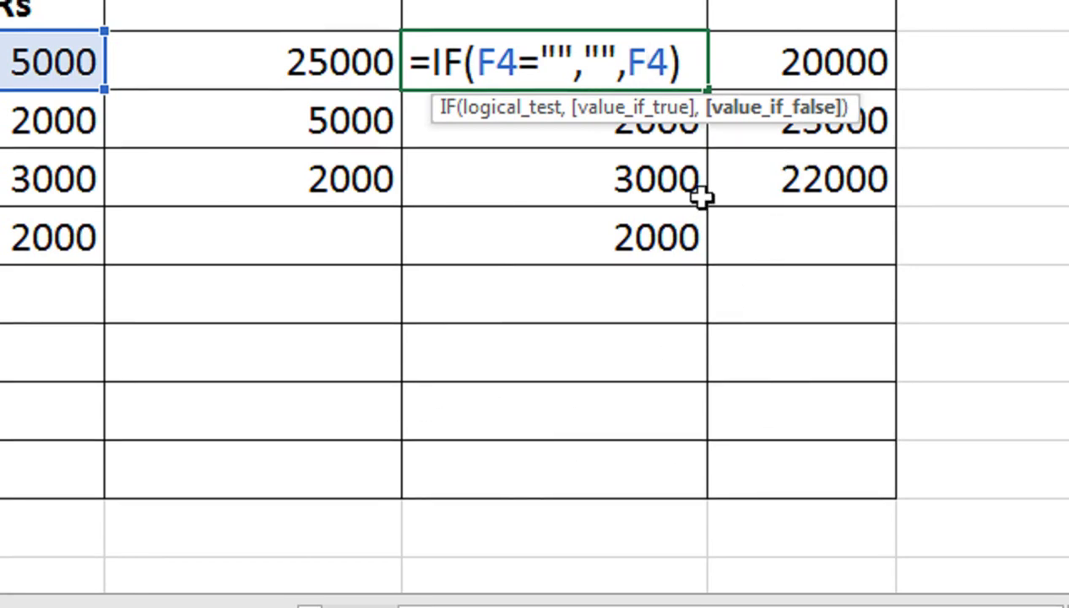
key(Return)
click(473, 152)
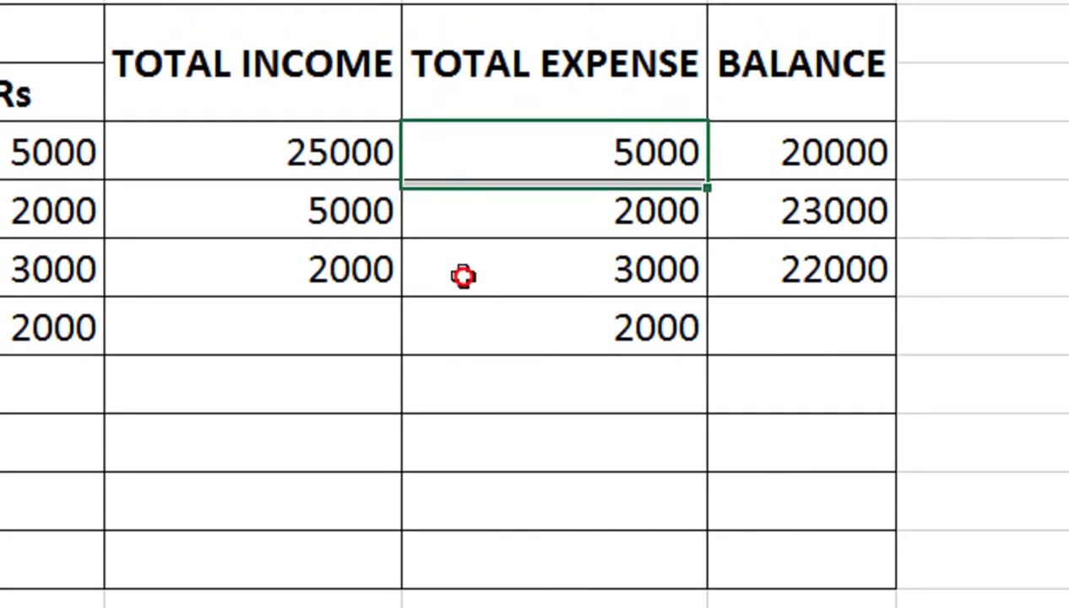
- Clear the copied TOTAL EXPENSE cells and the TOTAL INCOME values in G4:H11
drag(464, 276, 451, 566)
key(Delete)
drag(266, 123, 275, 532)
key(Delete)
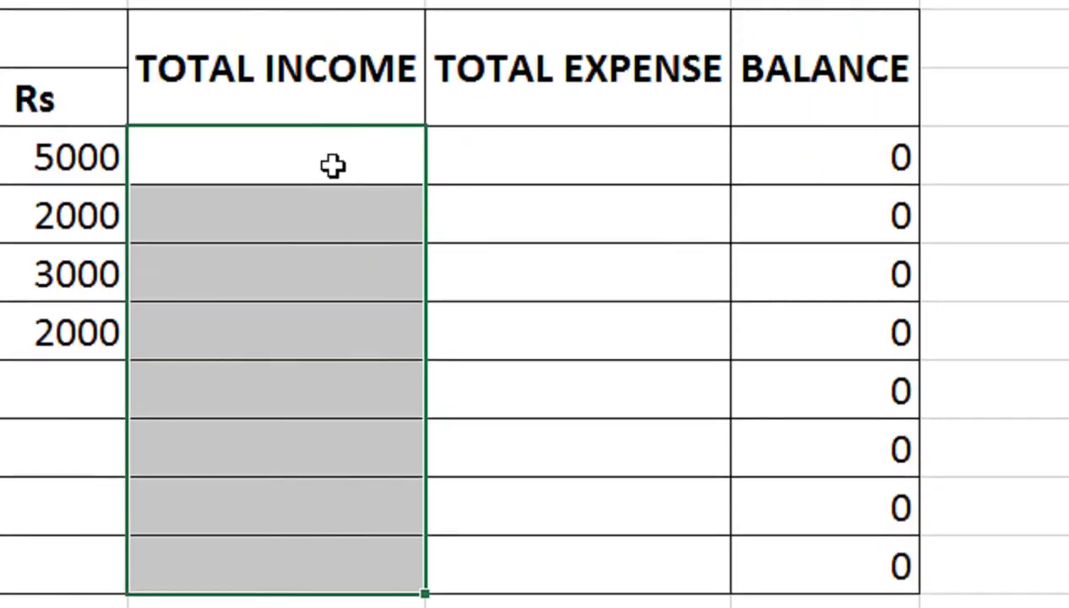
- Link the first TOTAL INCOME cell to the Salary amount with =C4
click(662, 305)
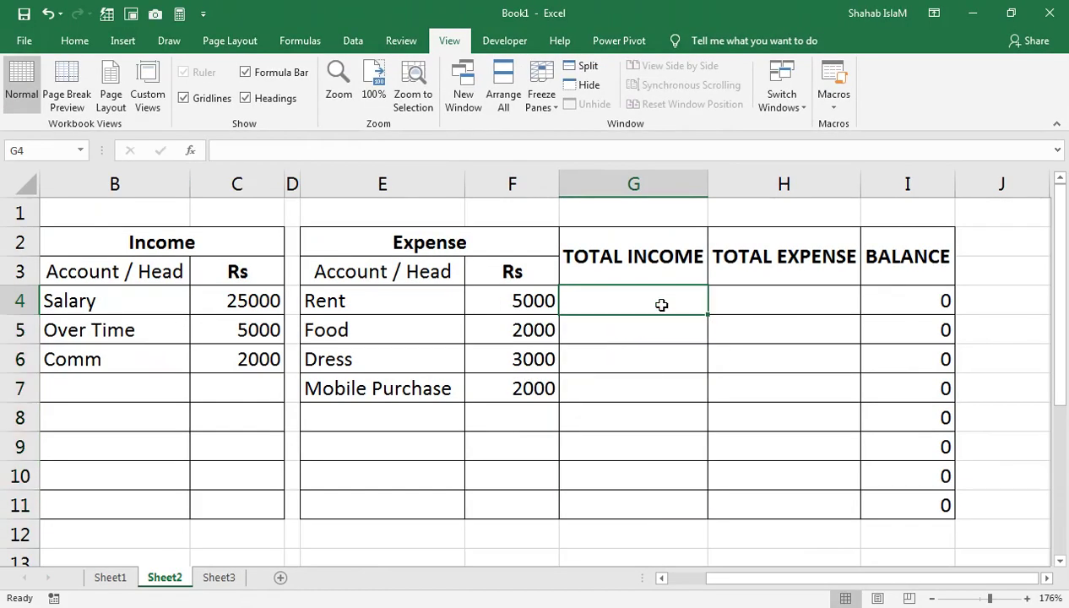
text(=)
click(260, 293)
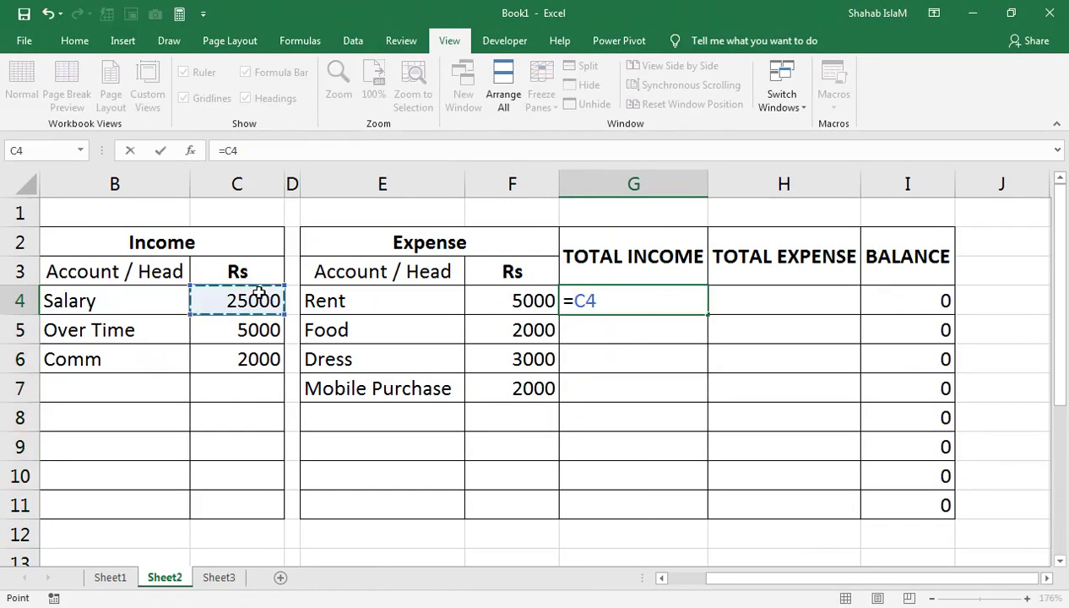
key(Return)
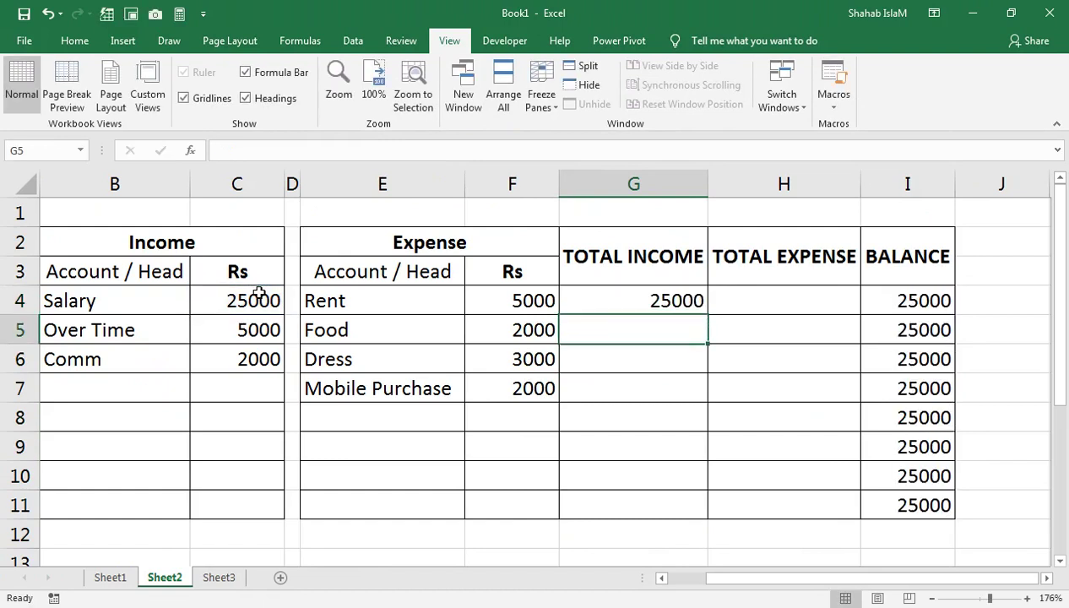
- Enter =F4 in H4 and fill it down TOTAL EXPENSE to row 11
click(756, 305)
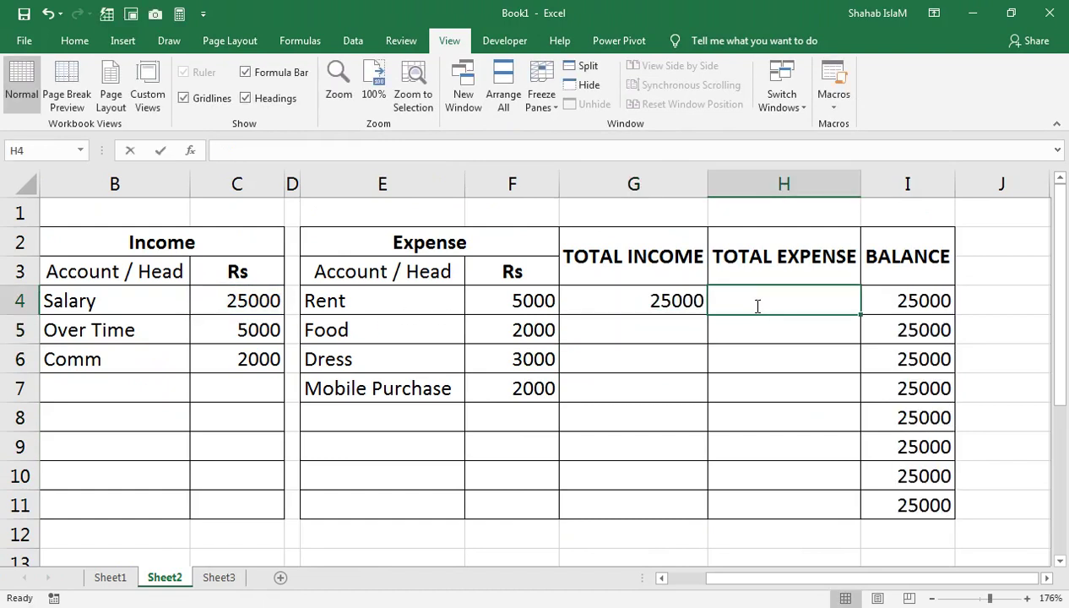
text(=)
click(525, 306)
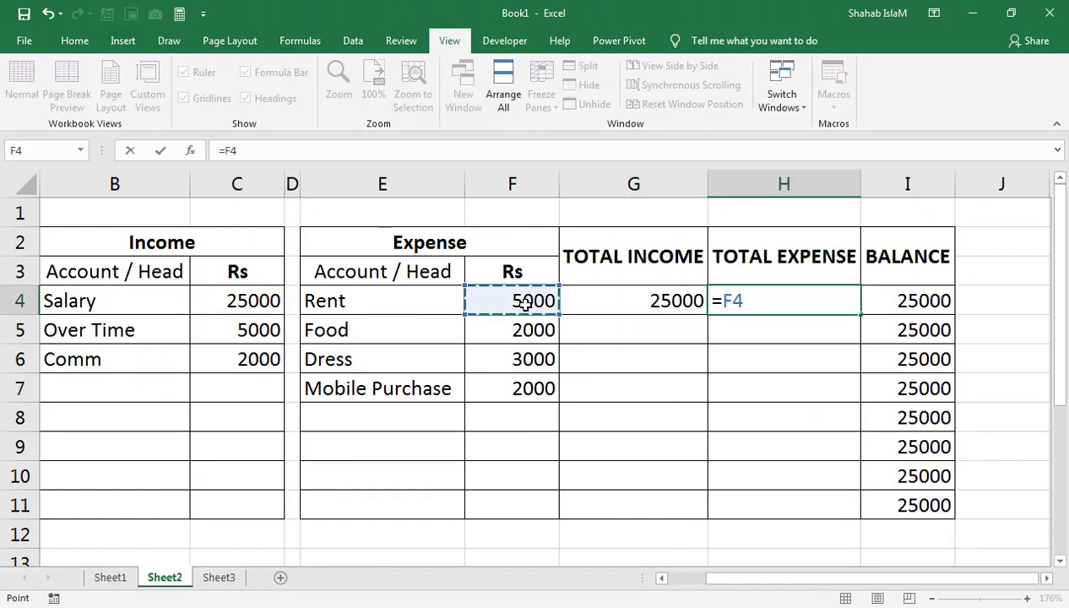
key(Return)
click(833, 294)
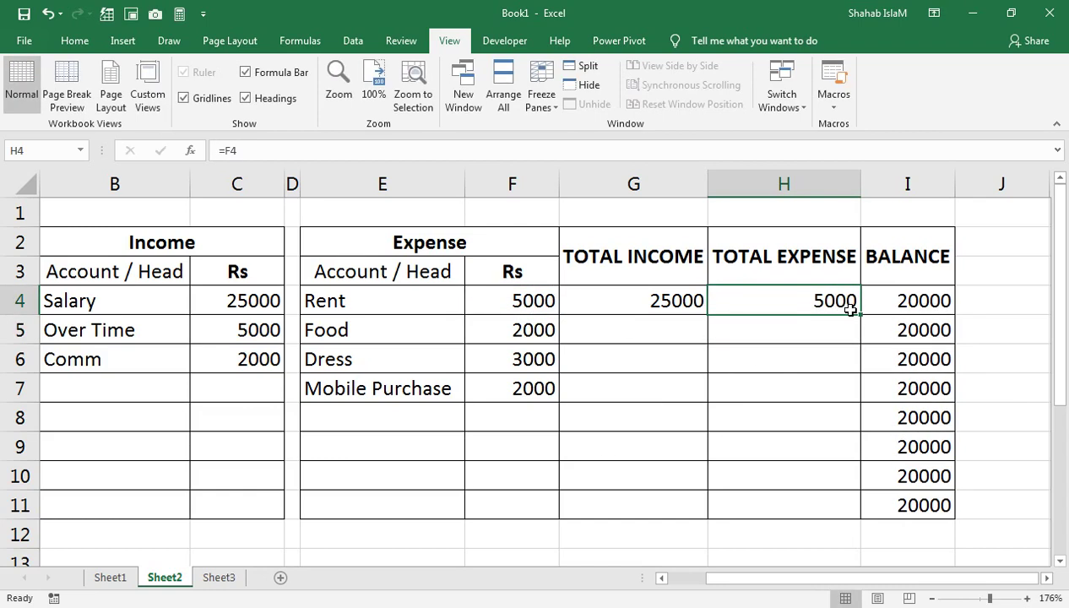
drag(860, 314, 822, 507)
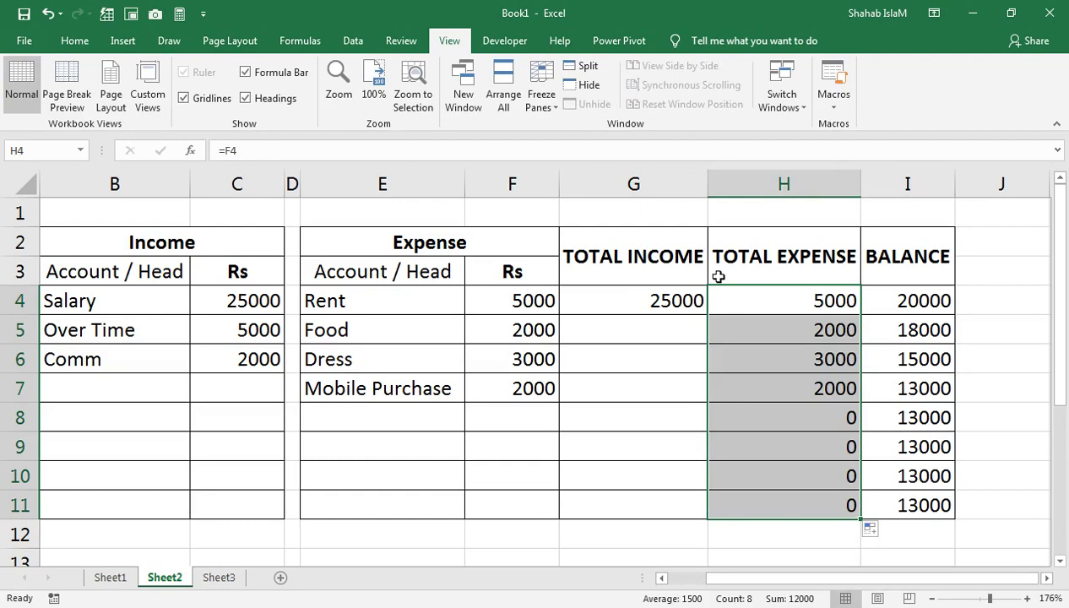
click(704, 302)
- Fill the income link down to G11, then delete the Comm label, Comm amount and Mobile Purchase entry
drag(707, 314, 693, 508)
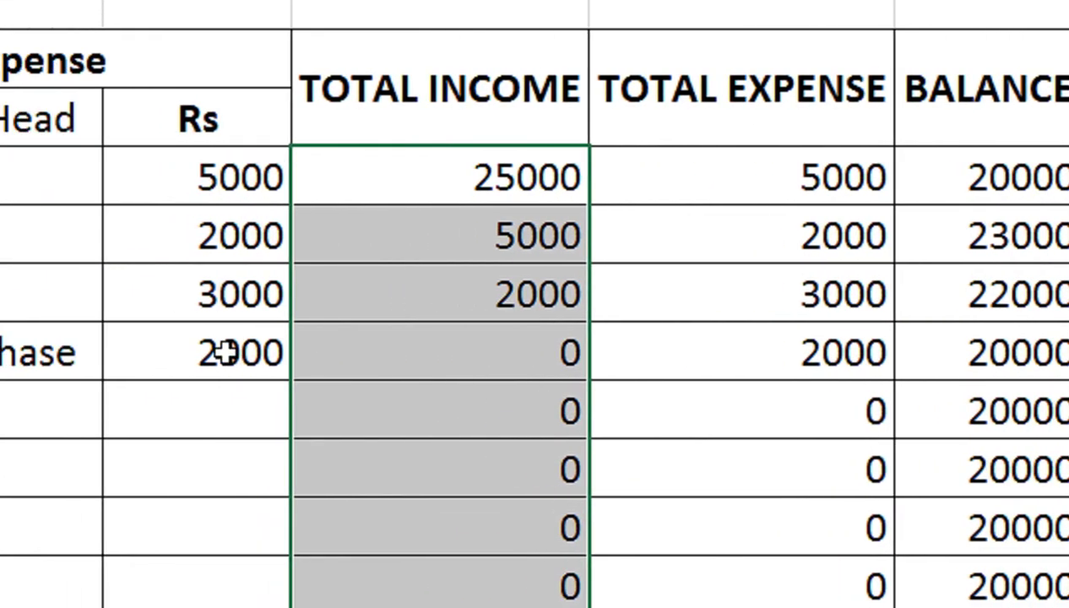
click(50, 353)
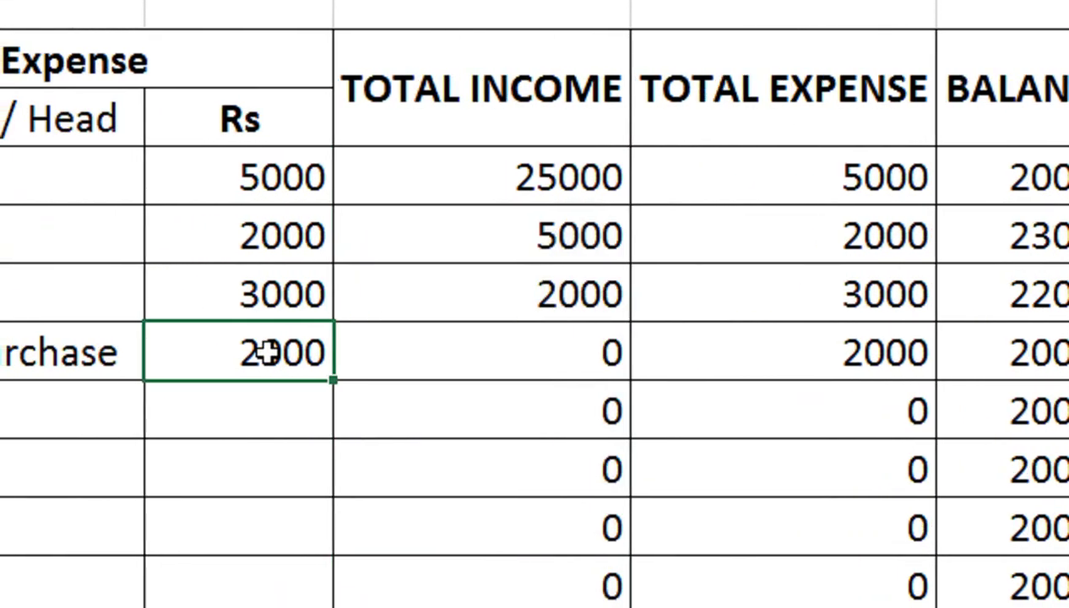
click(52, 294)
key(Delete)
click(1, 293)
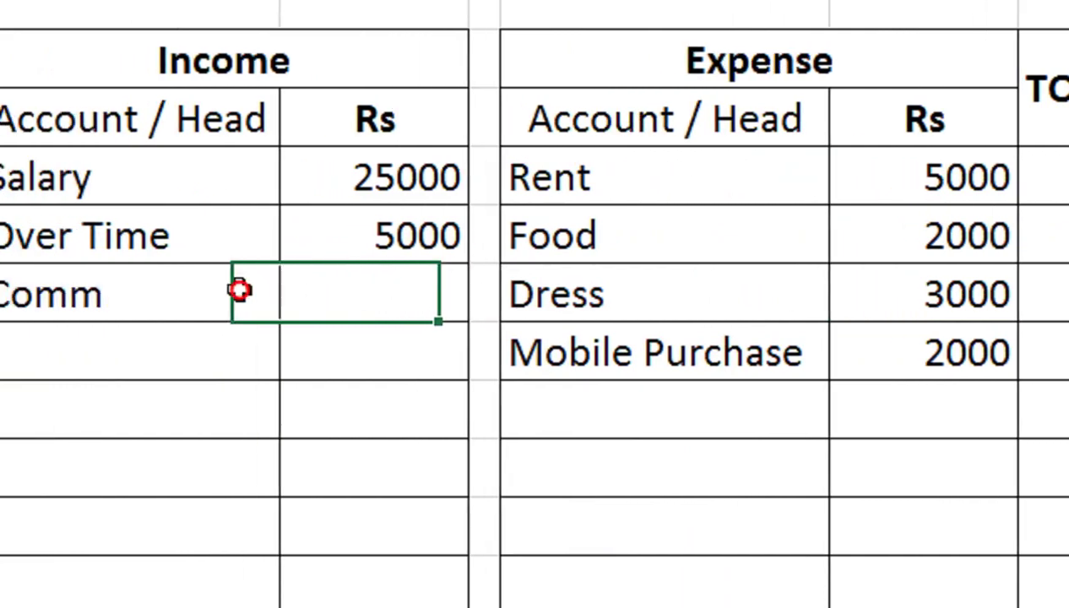
key(Delete)
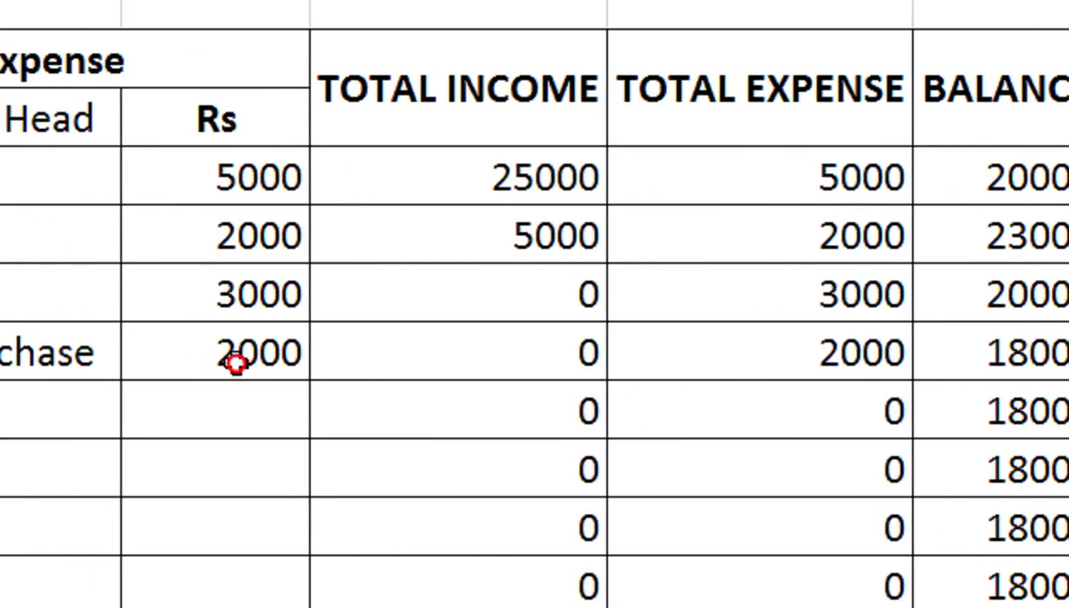
click(236, 363)
key(Delete)
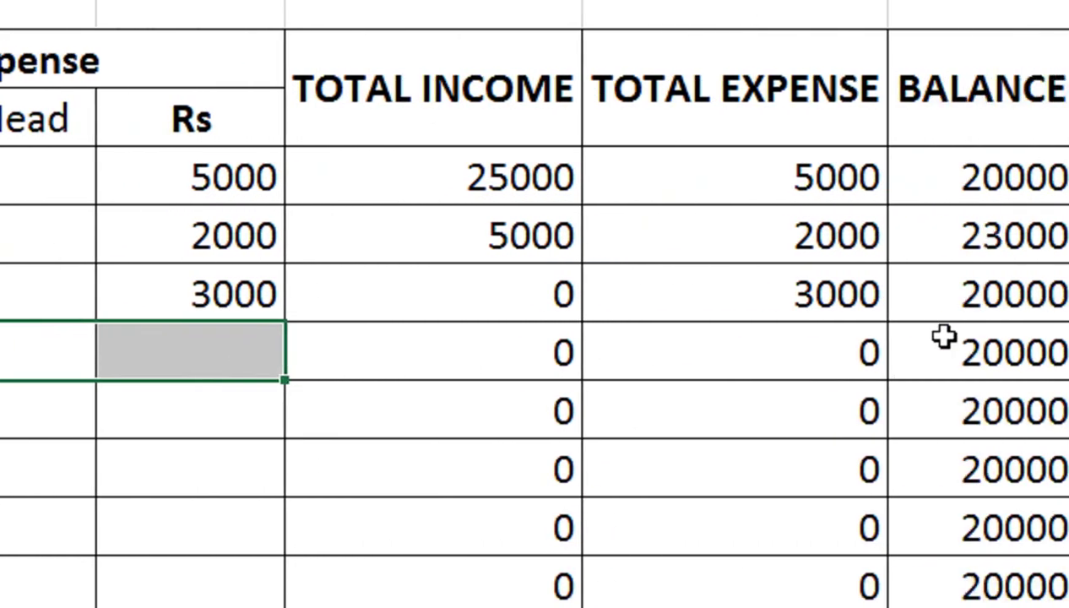
mouse_move(406, 182)
mouse_down()
mouse_move(570, 262)
mouse_move(570, 586)
mouse_up()
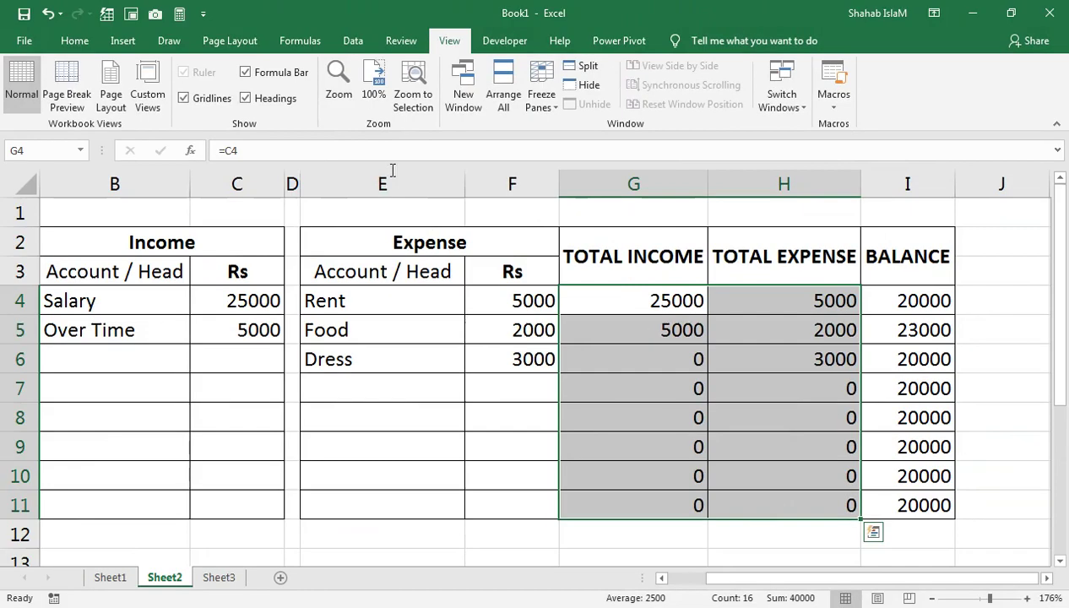
- Apply Comma Style to G4:H11 and then to the BALANCE figures in I4:I11
click(72, 41)
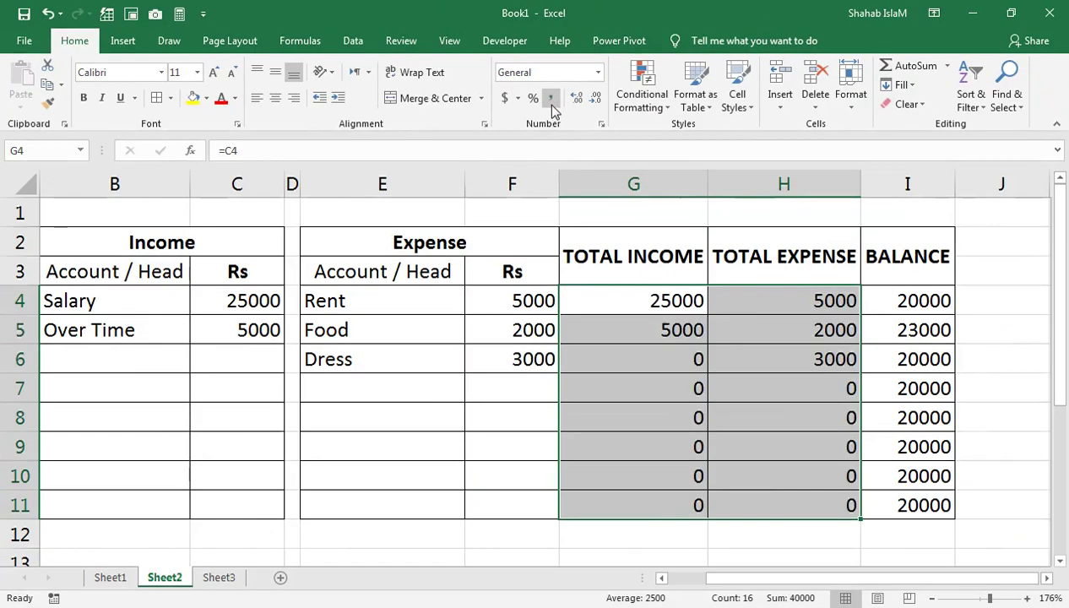
click(778, 201)
click(747, 325)
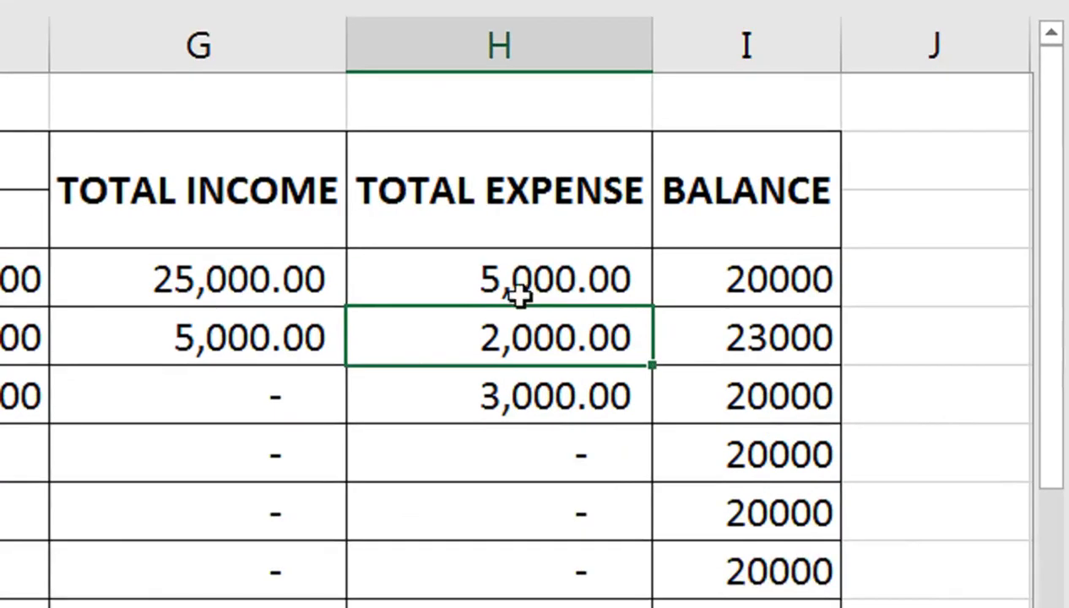
drag(675, 279, 667, 467)
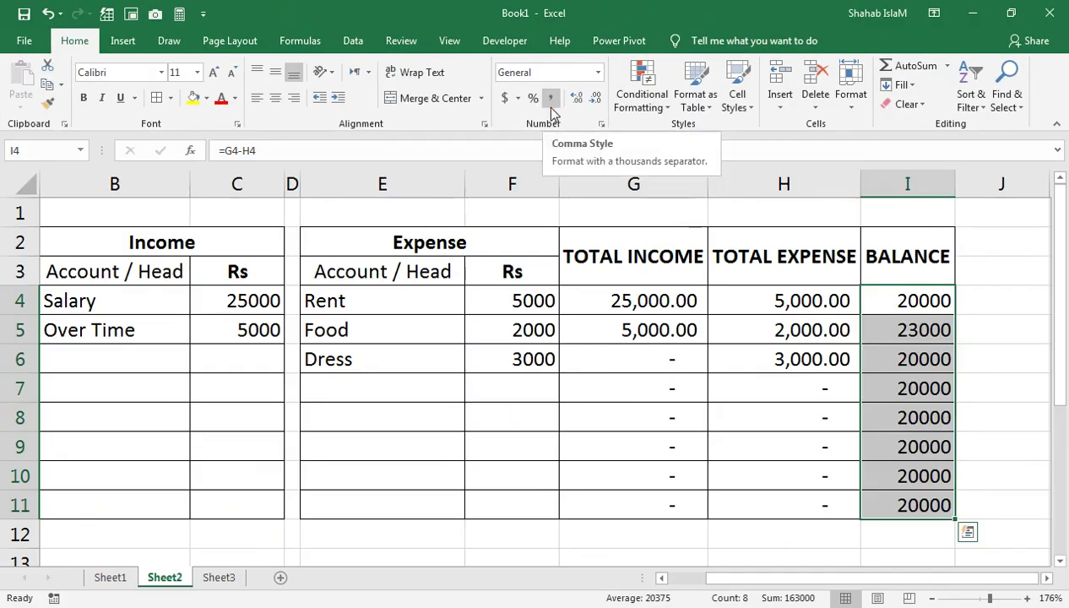
click(538, 207)
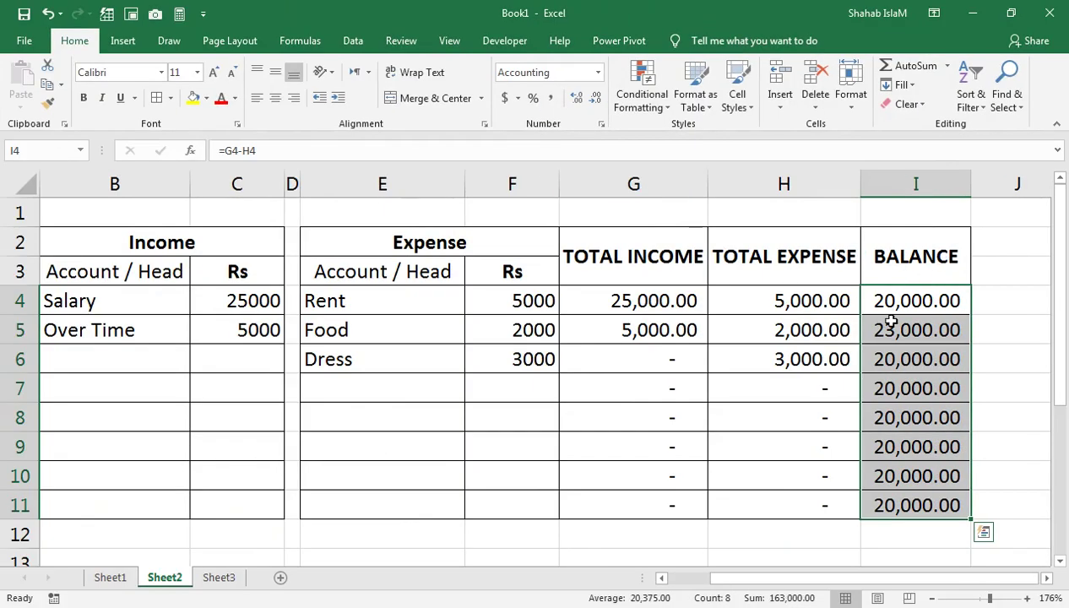
click(400, 380)
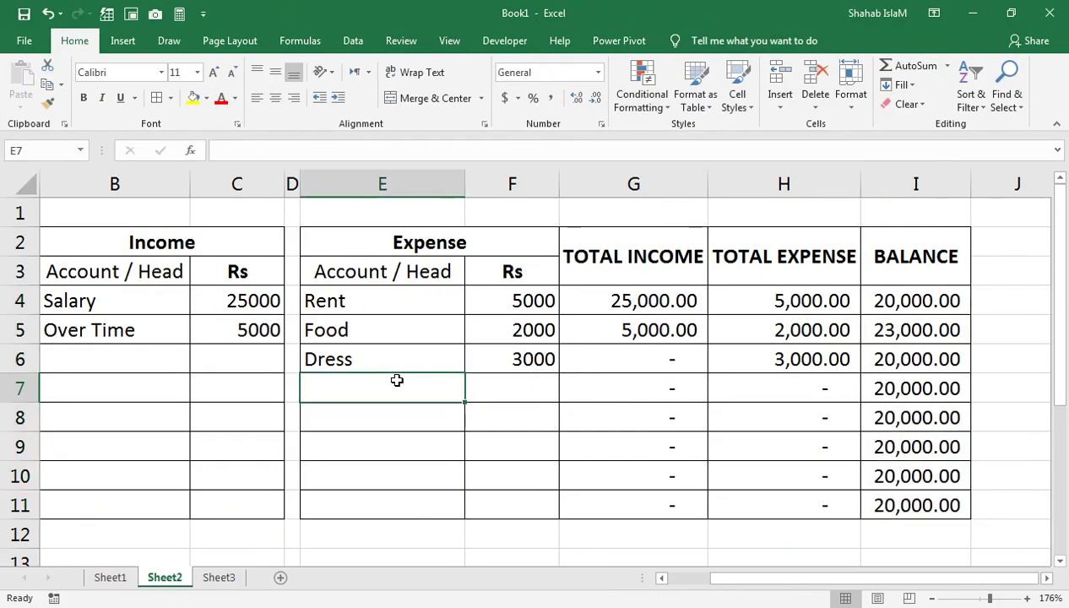
- Enter a 'Card Charg' expense of 500 in row 7 below Dress
text(card)
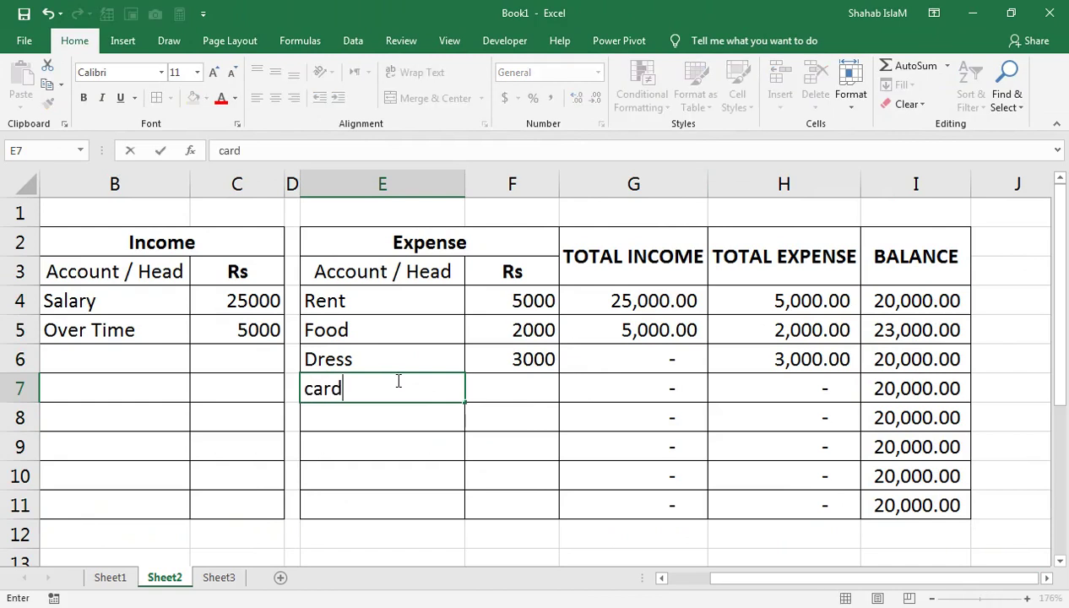
key(Tab)
click(400, 381)
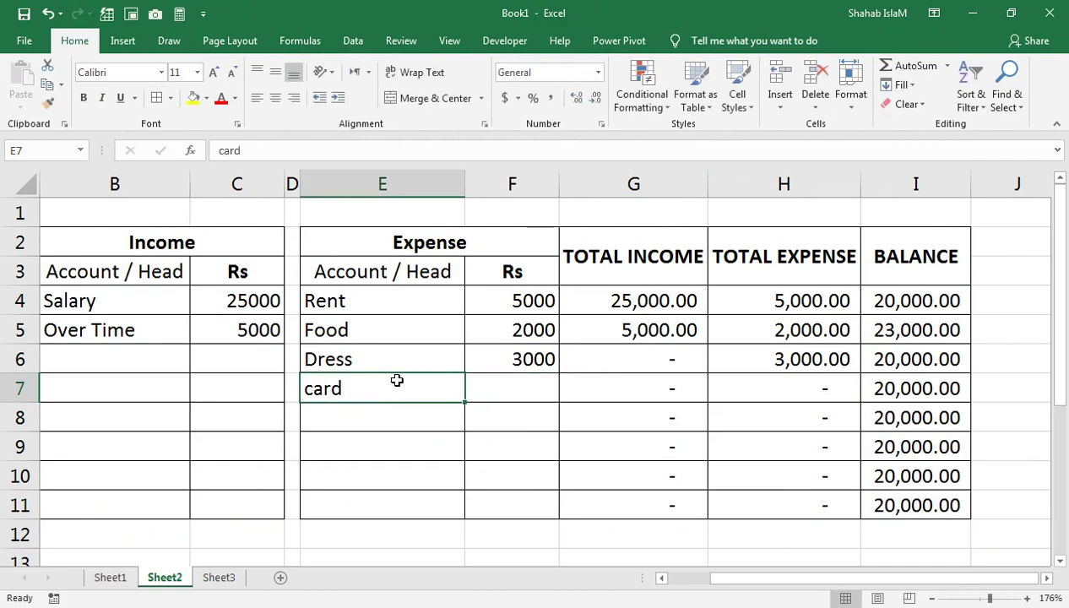
text(Ca)
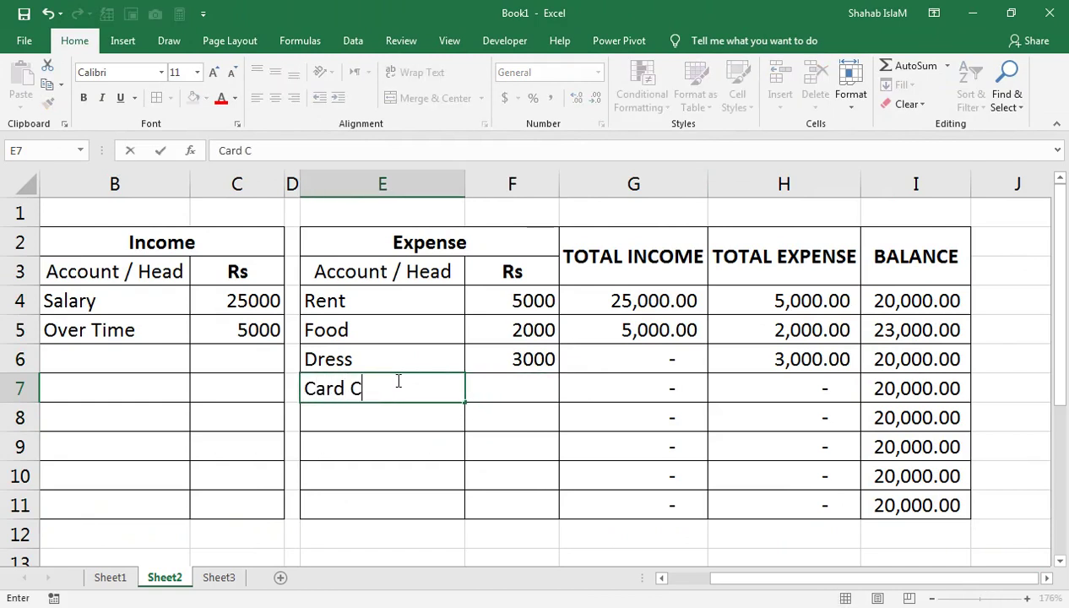
key(Tab)
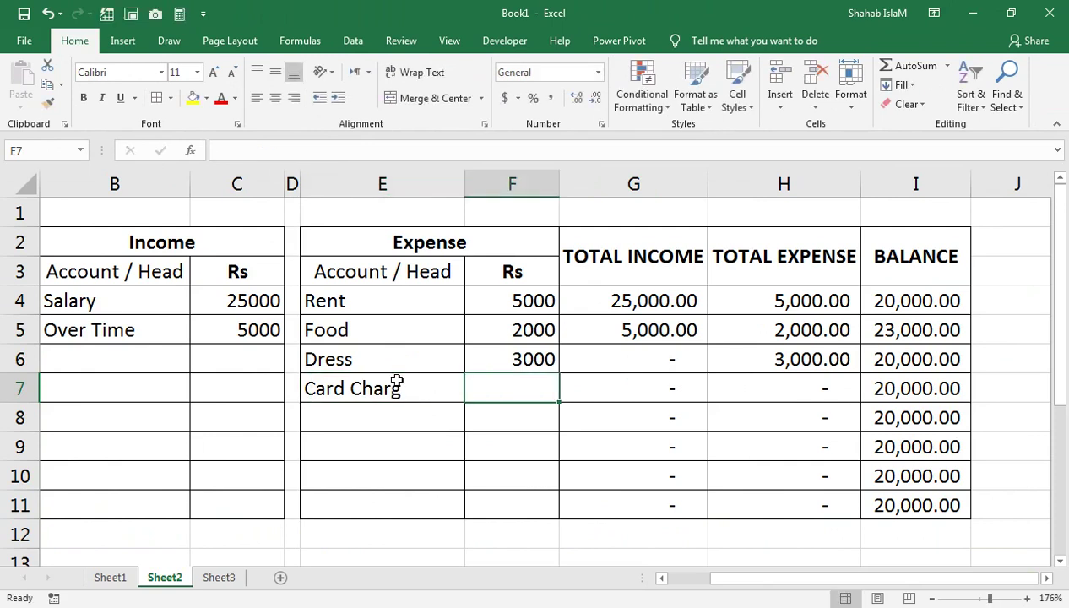
text(500)
key(Tab)
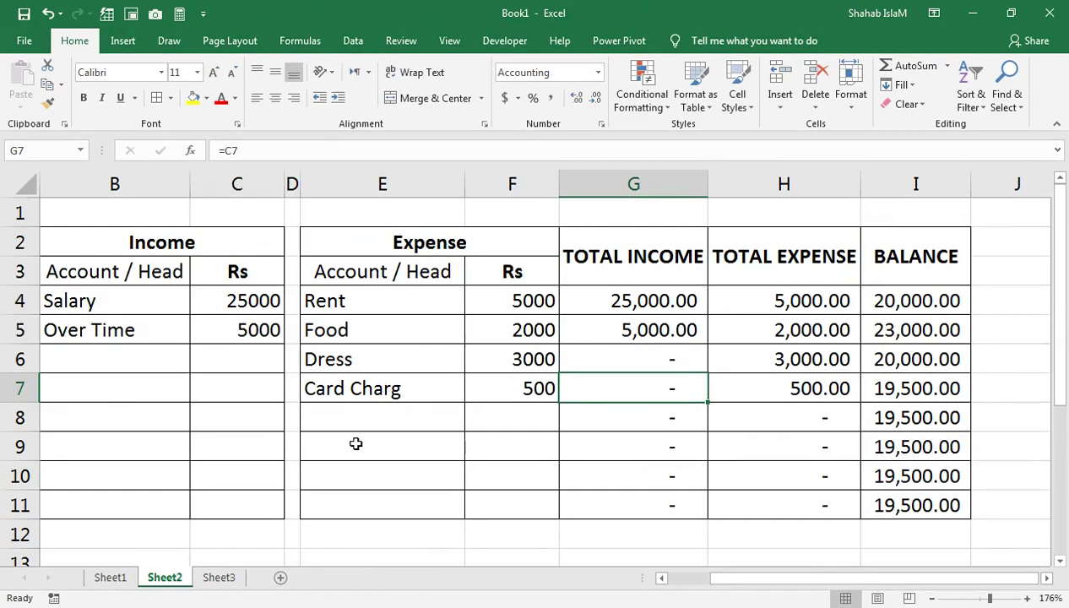
drag(143, 420, 67, 436)
click(89, 410)
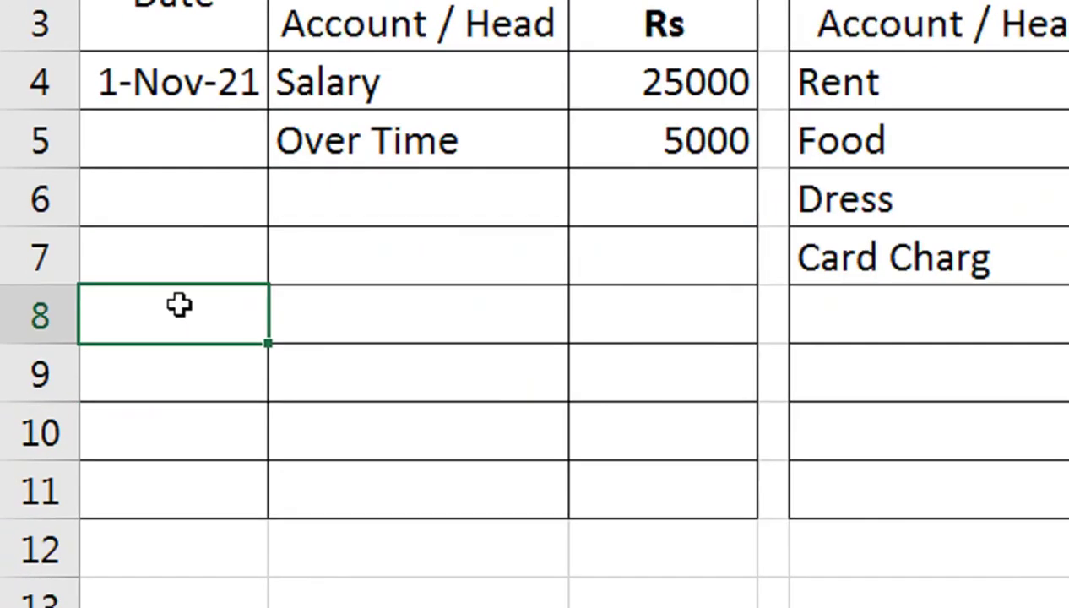
- Extend the 1-Nov-21 date to A5 so Over Time is dated 2-Nov-21
key(Up)
key(Up)
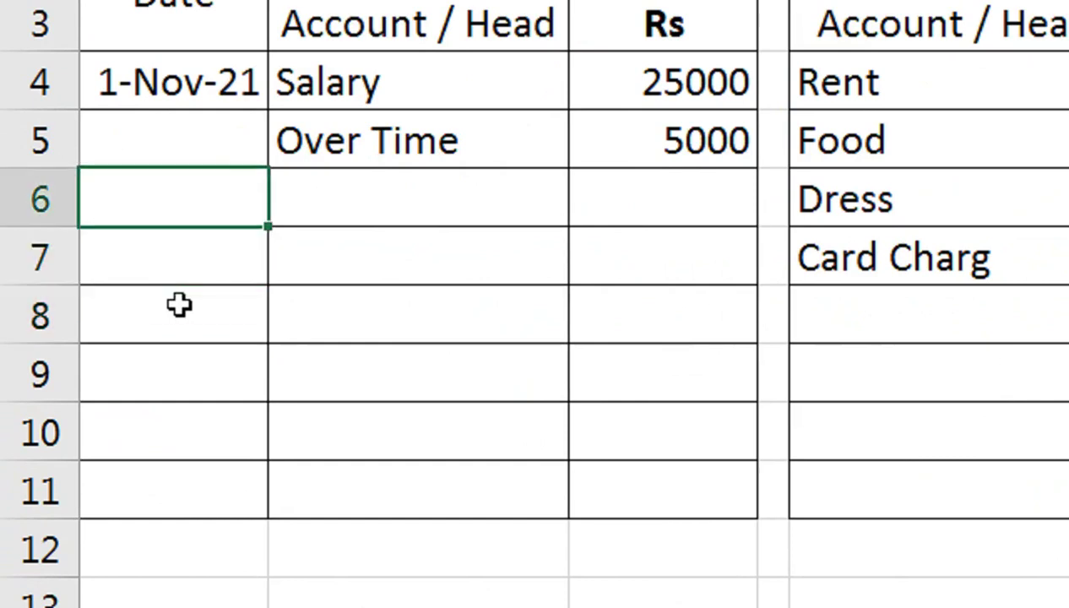
click(257, 93)
drag(266, 172, 269, 220)
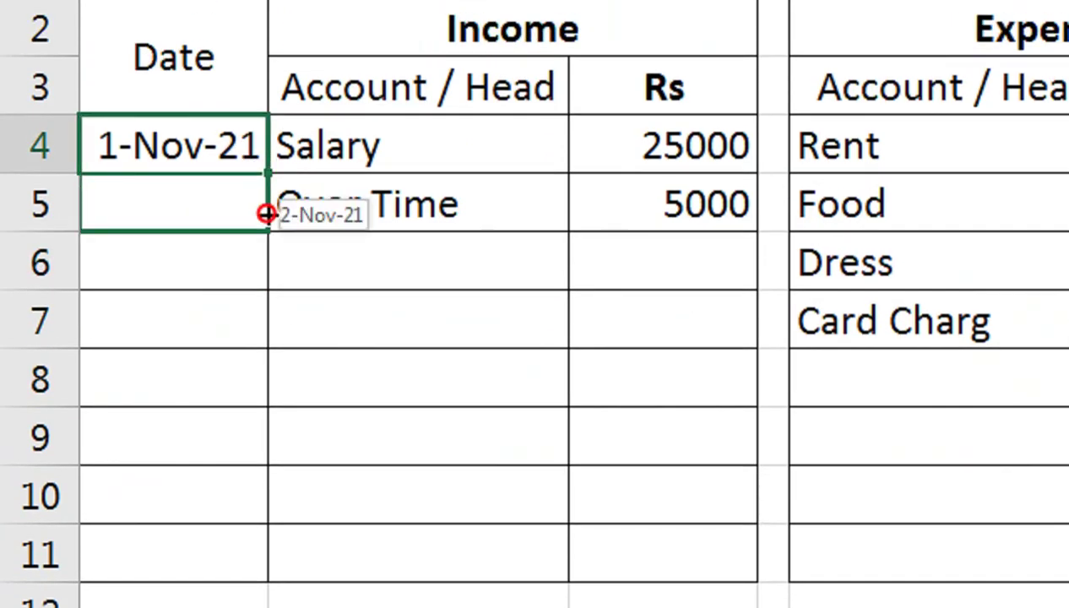
- Record 3-Nov-21, Comm, 2500 in A8:C8 and check the updated balance
click(213, 377)
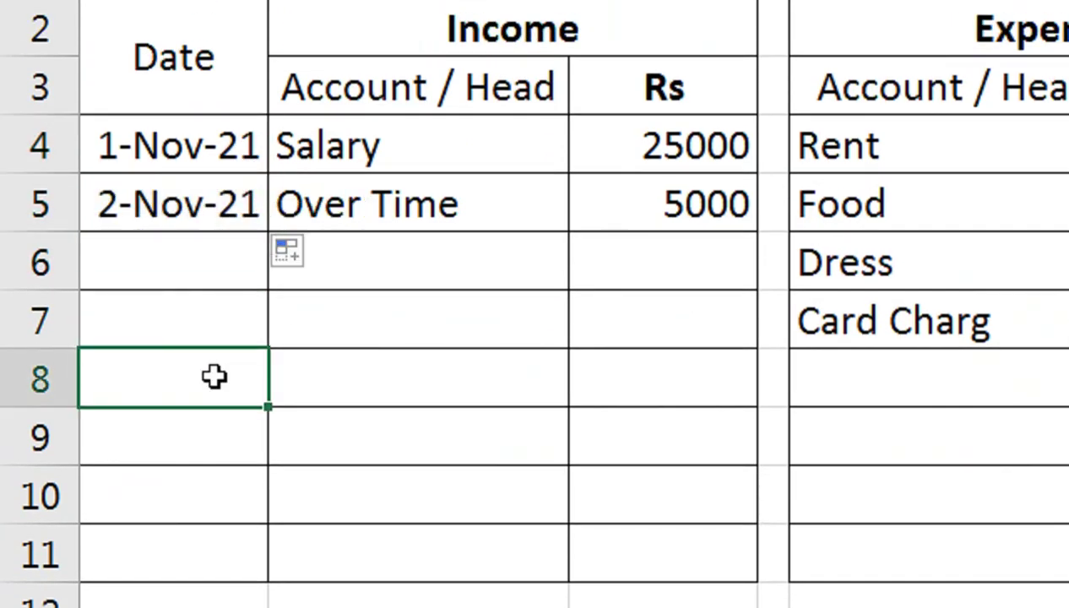
text(3-Nov-)
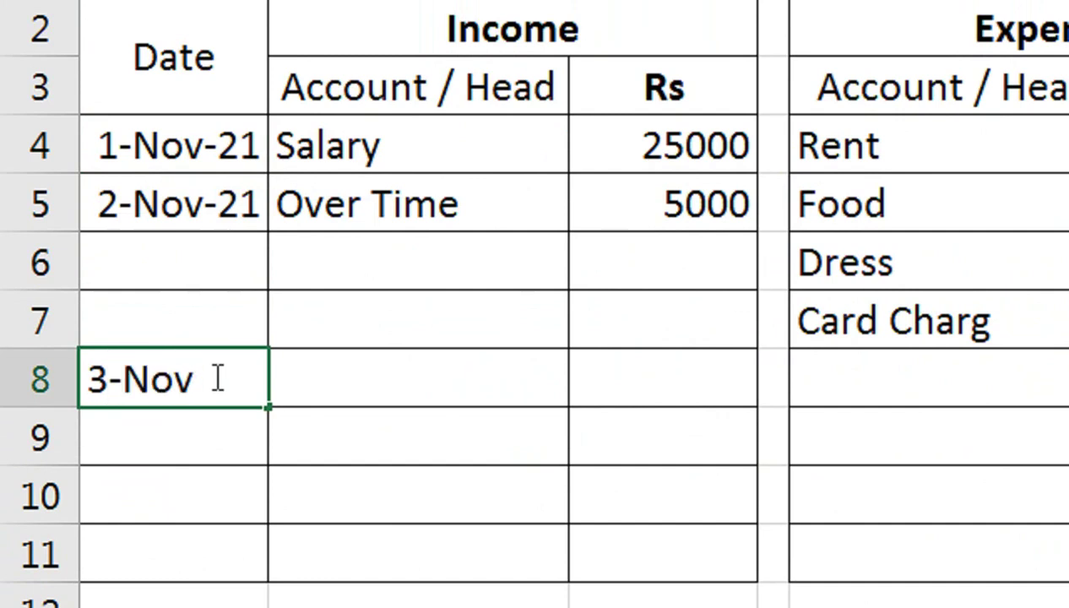
text(21)
key(Tab)
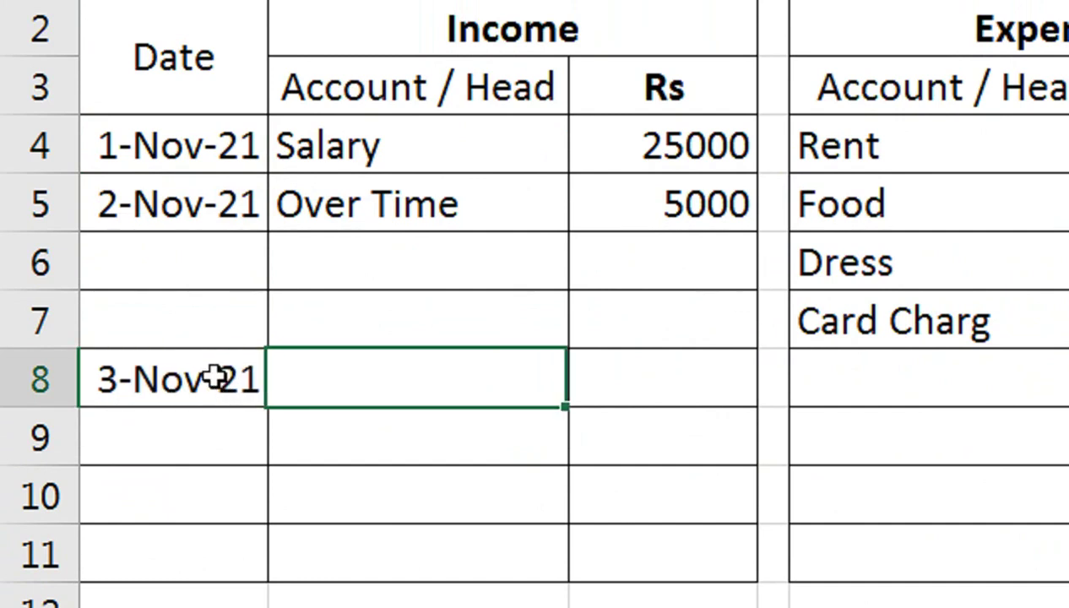
text(Comm)
key(Tab)
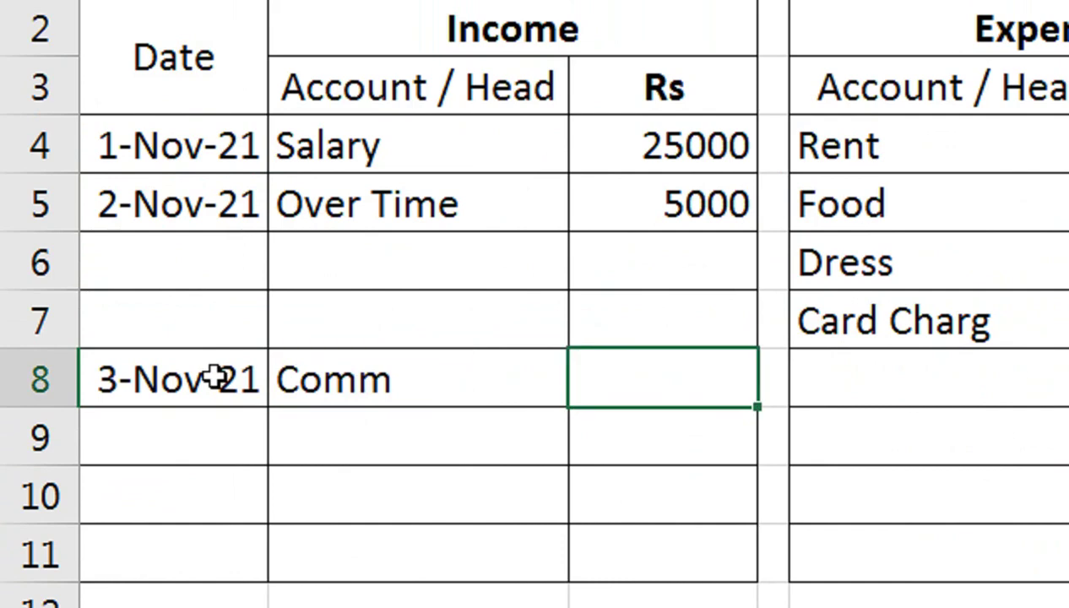
text(2500)
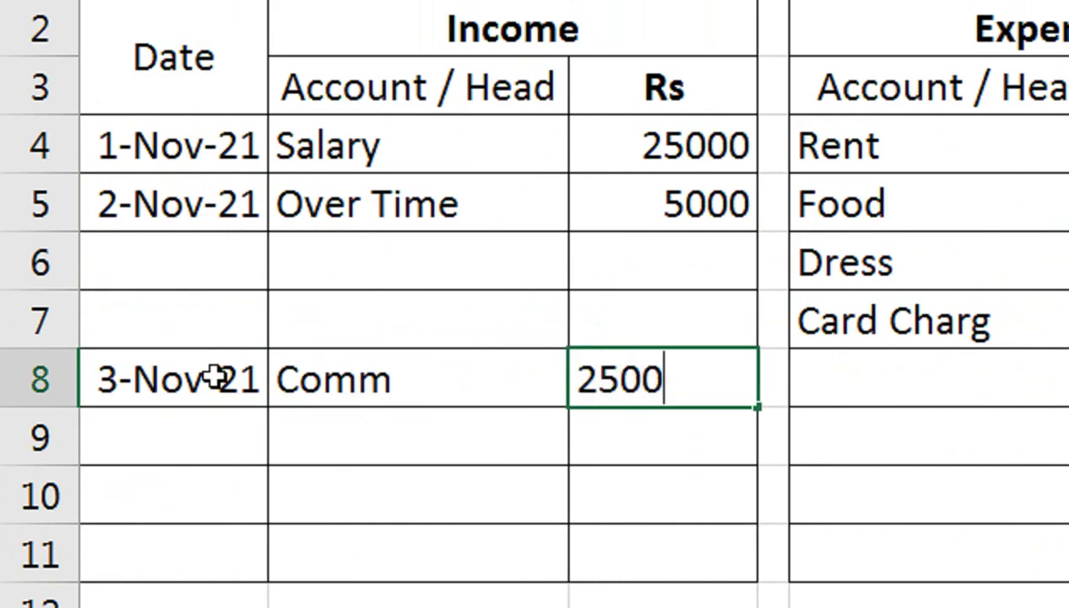
key(Return)
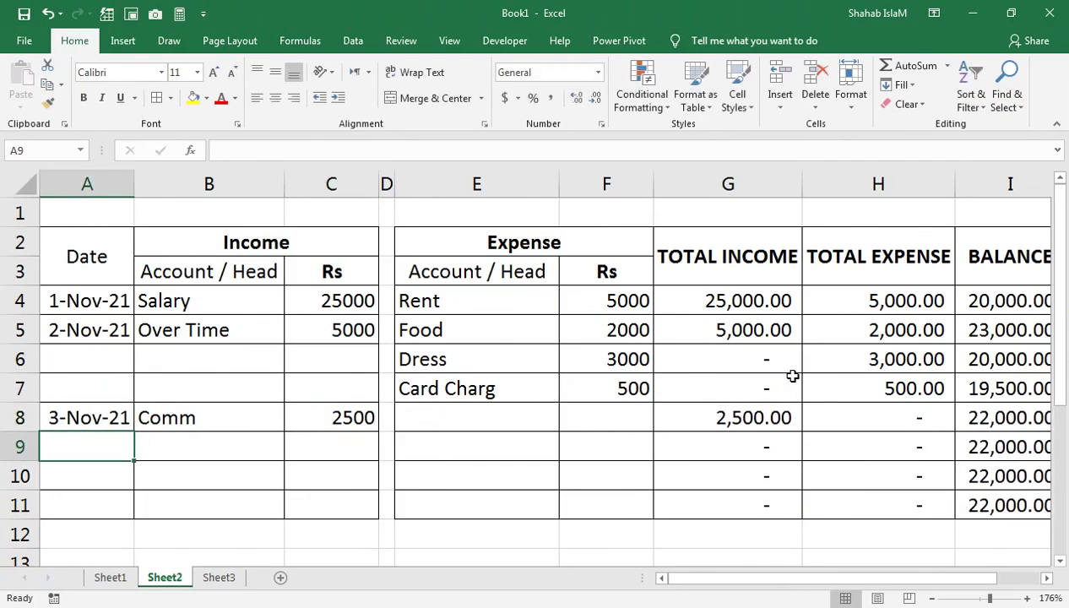
click(996, 411)
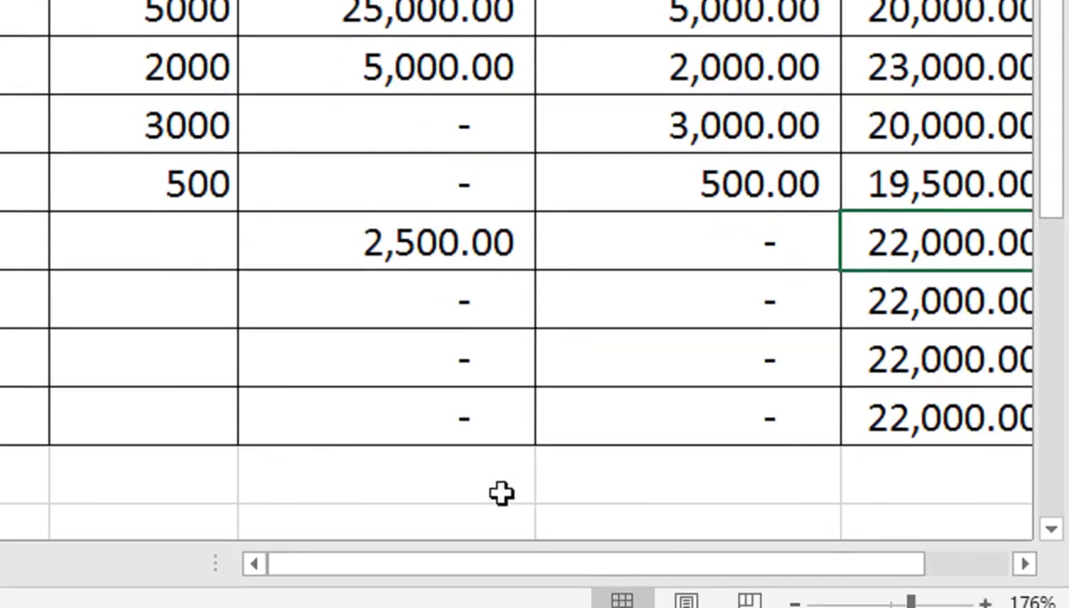
- AutoSum G12:H12 with Alt+= to total TOTAL INCOME and TOTAL EXPENSE
mouse_move(503, 465)
mouse_down()
mouse_move(808, 456)
mouse_move(797, 457)
mouse_up()
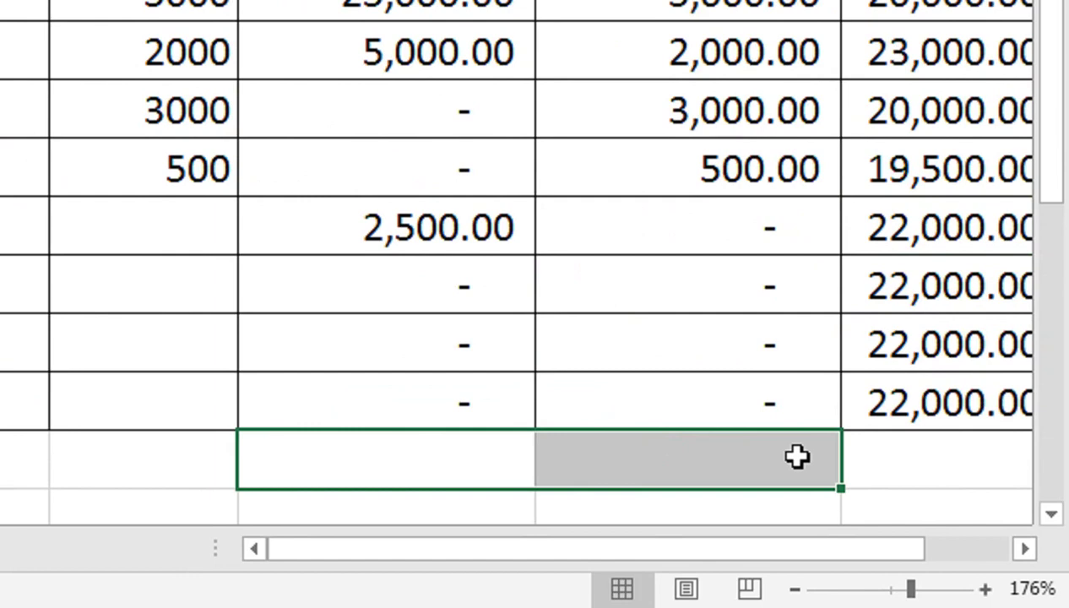
key(alt+equal)
key(Return)
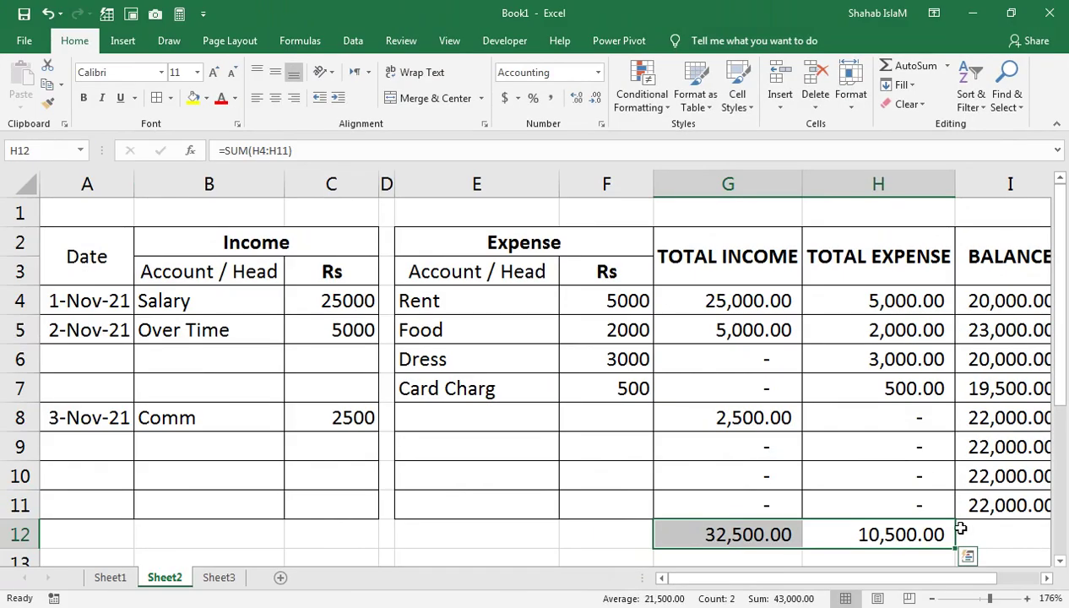
- Try a =G12-H12 balance total in I12, then delete it
click(969, 530)
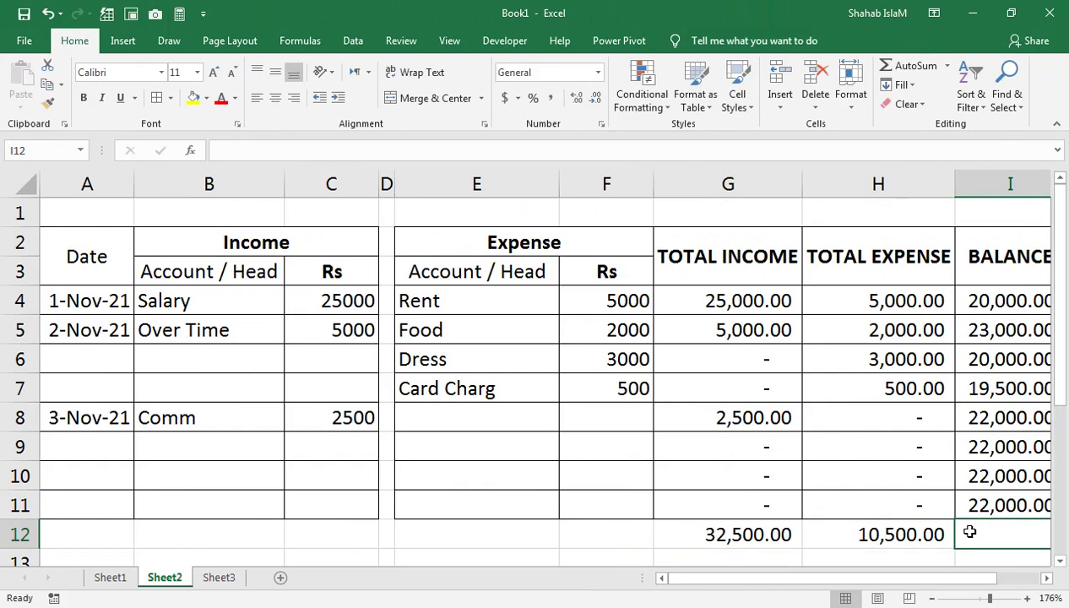
click(878, 417)
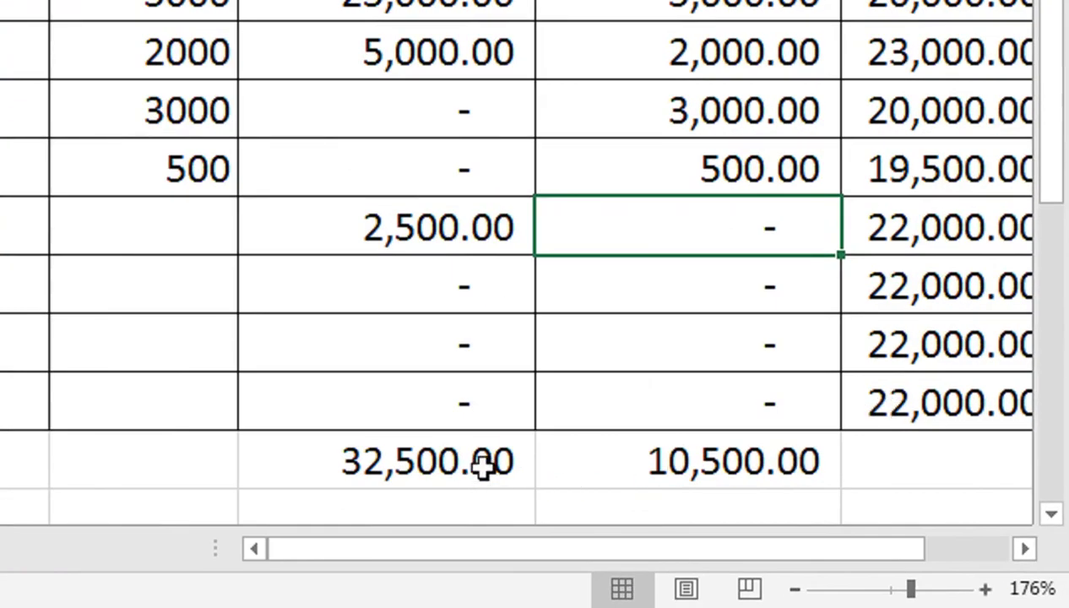
click(902, 445)
text(=)
key(Left)
key(Left)
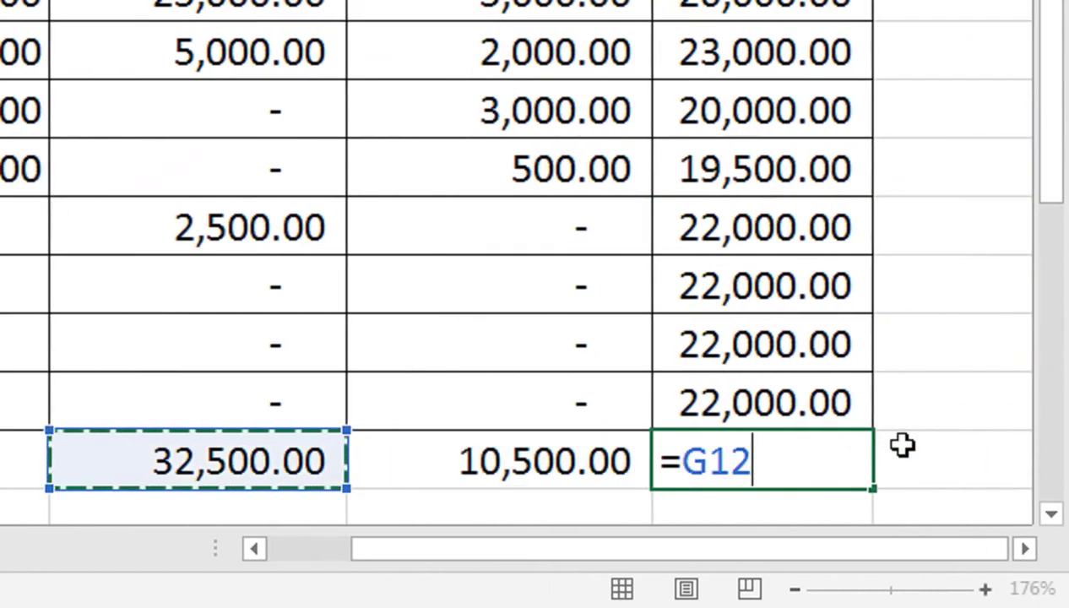
text(-)
key(Left)
key(Return)
key(Up)
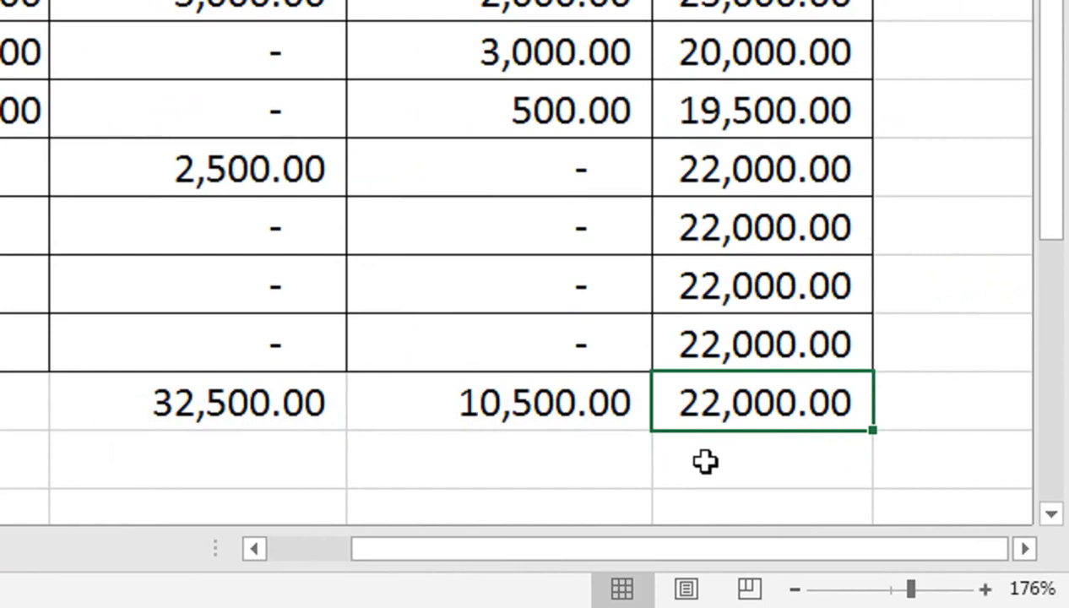
key(Delete)
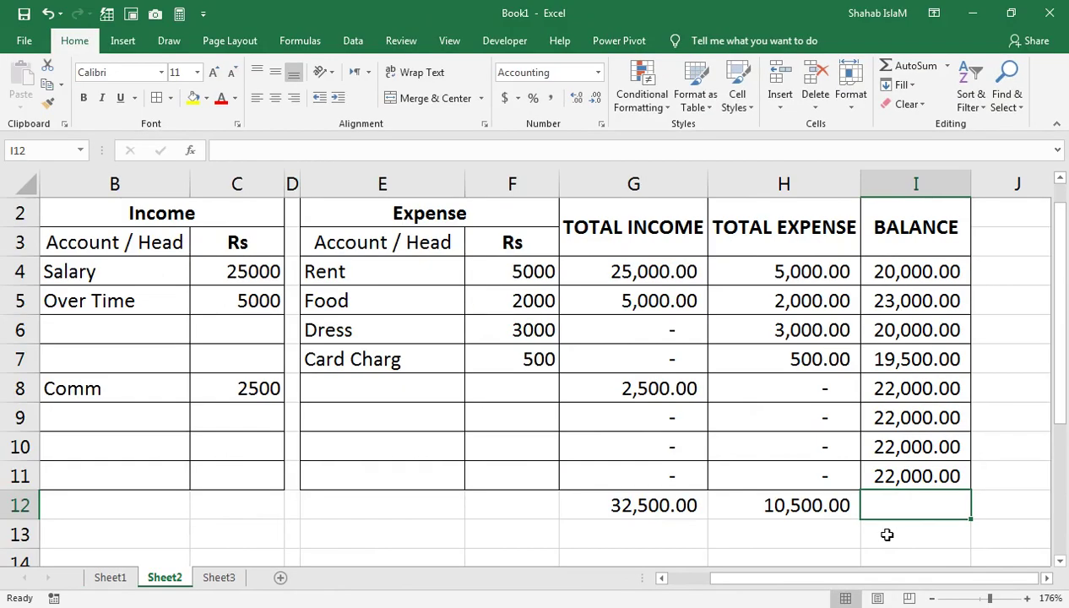
key(Up)
key(Up)
key(Up)
key(Up)
- Fill the two-row header B2:I3 light green
key(Up)
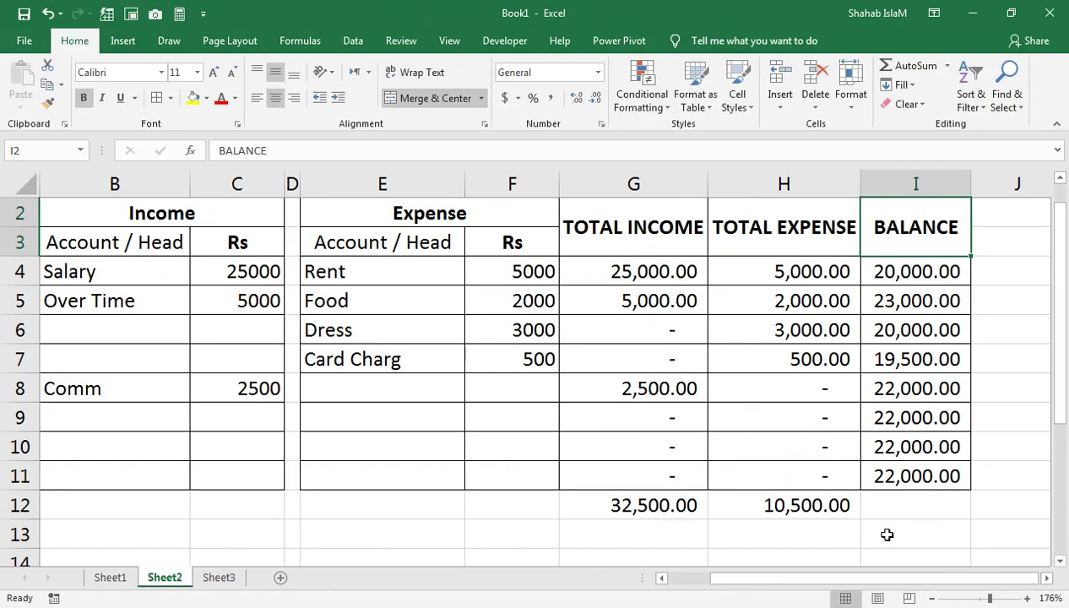
key(Up)
key(Down)
key(Up)
key(Down)
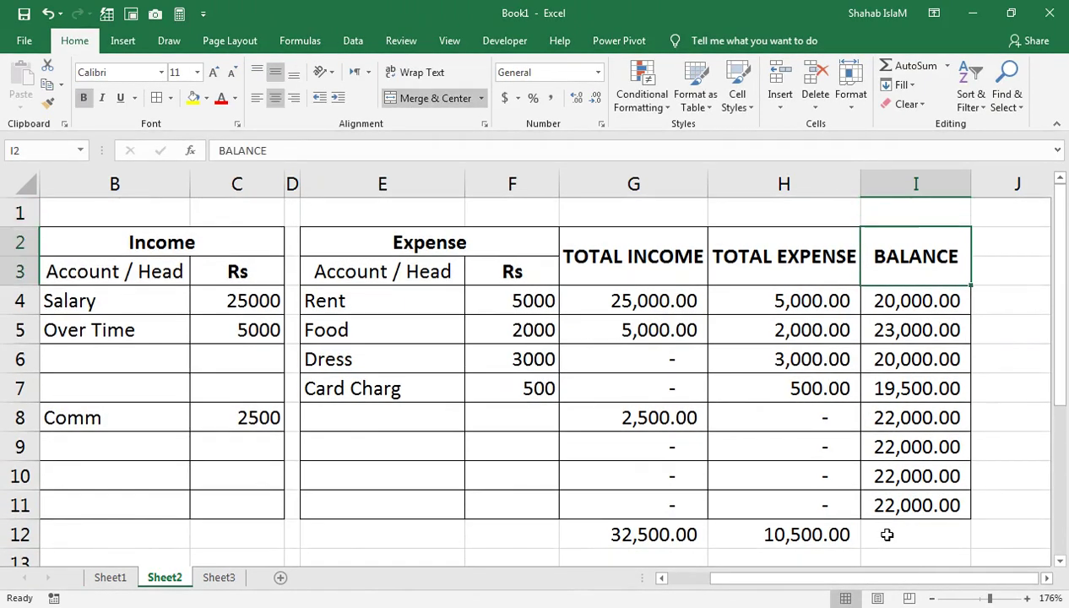
key(shift+Left)
key(shift+Left)
key(shift+Left)
key(shift+Left)
key(shift+Left)
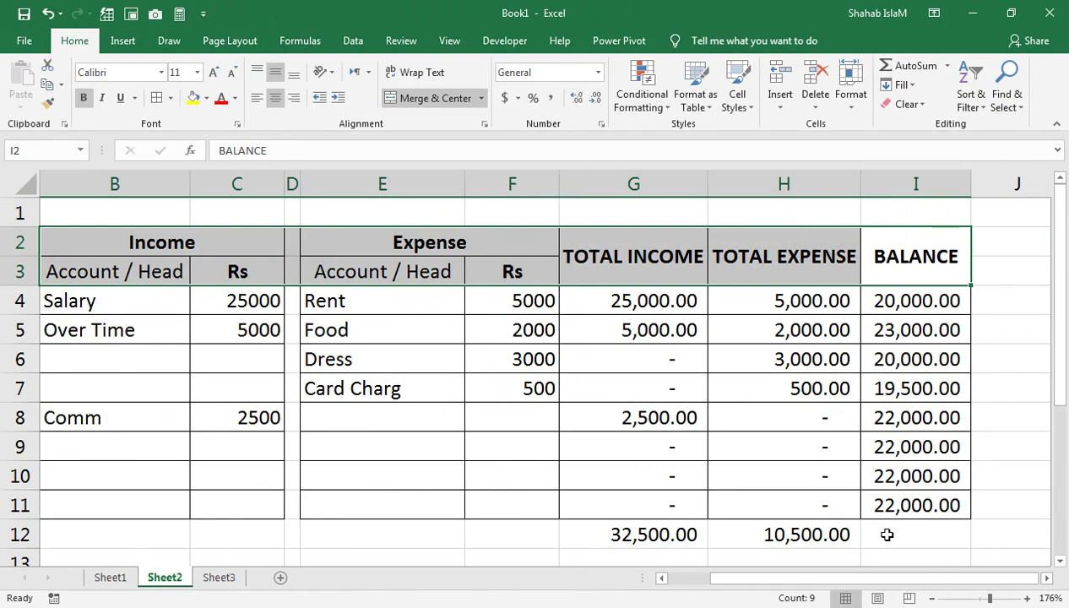
key(ctrl+c)
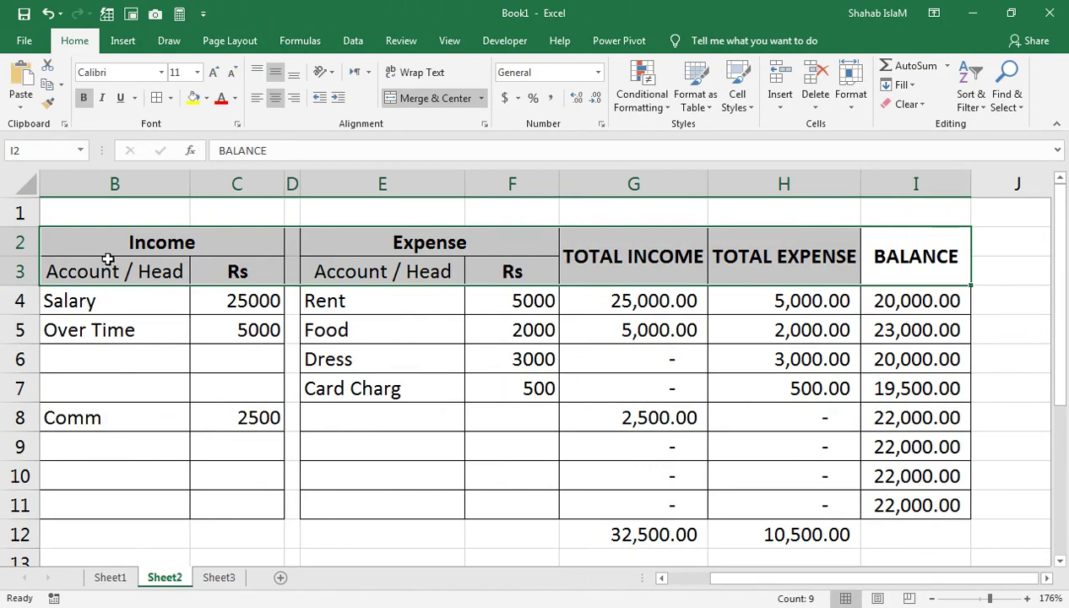
drag(110, 246, 874, 269)
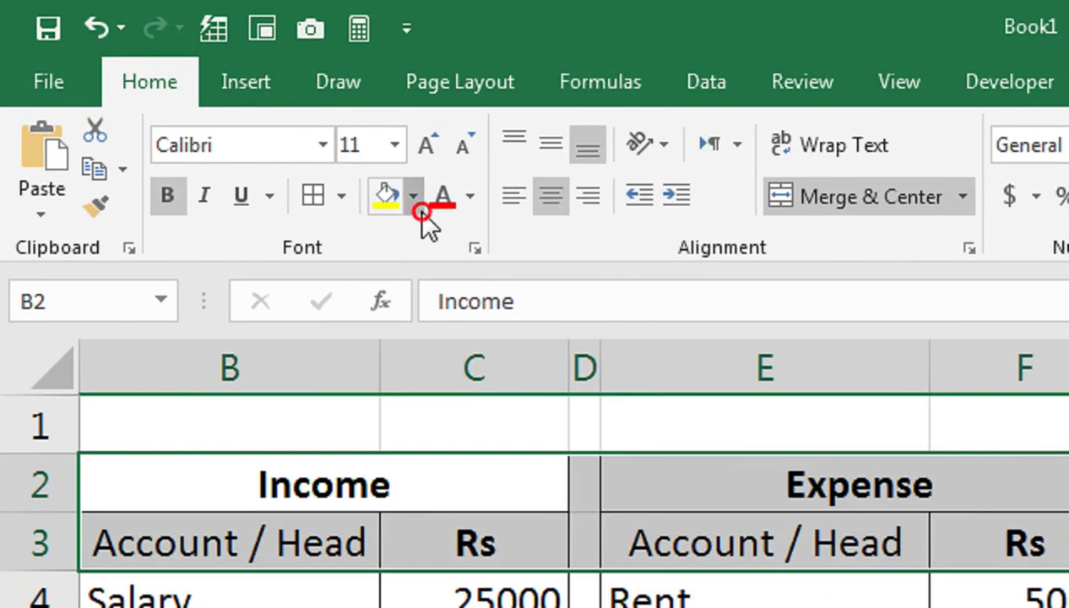
click(206, 98)
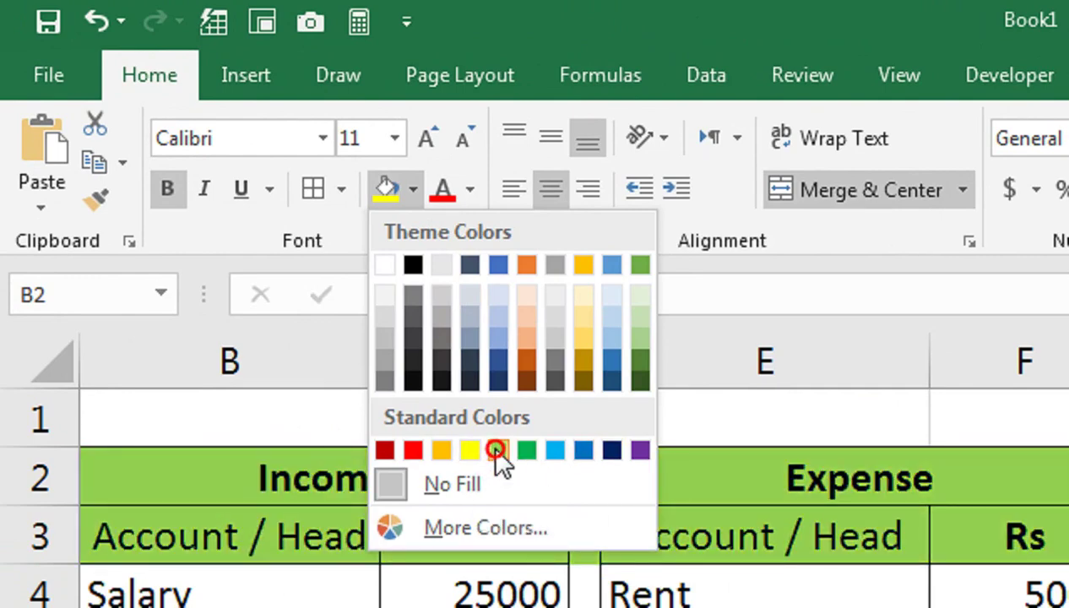
click(497, 450)
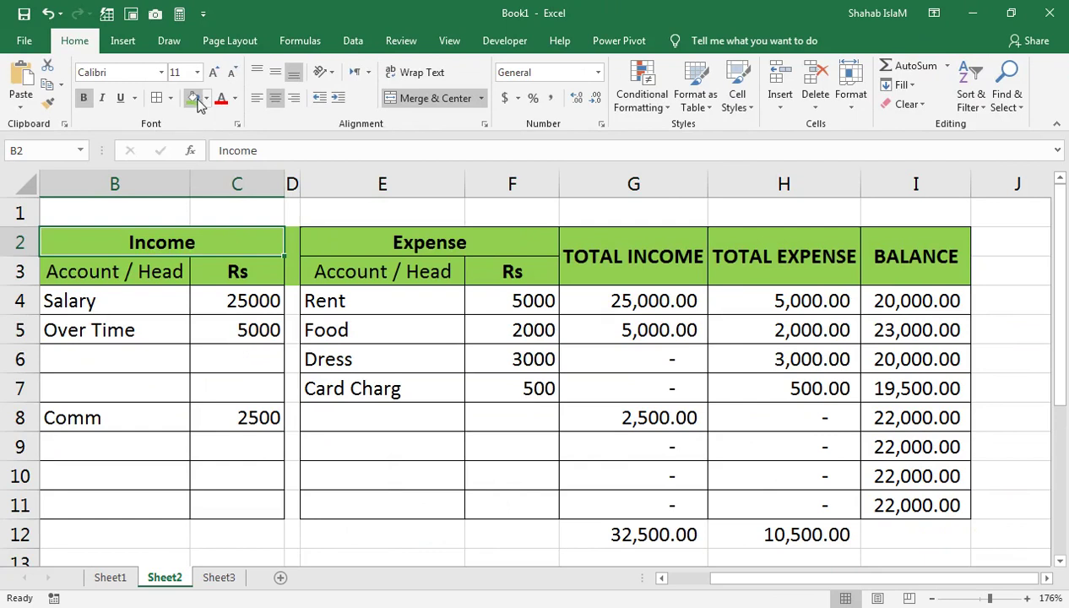
- Fill the Income heading yellow and the Expense heading dark red with white text
click(206, 98)
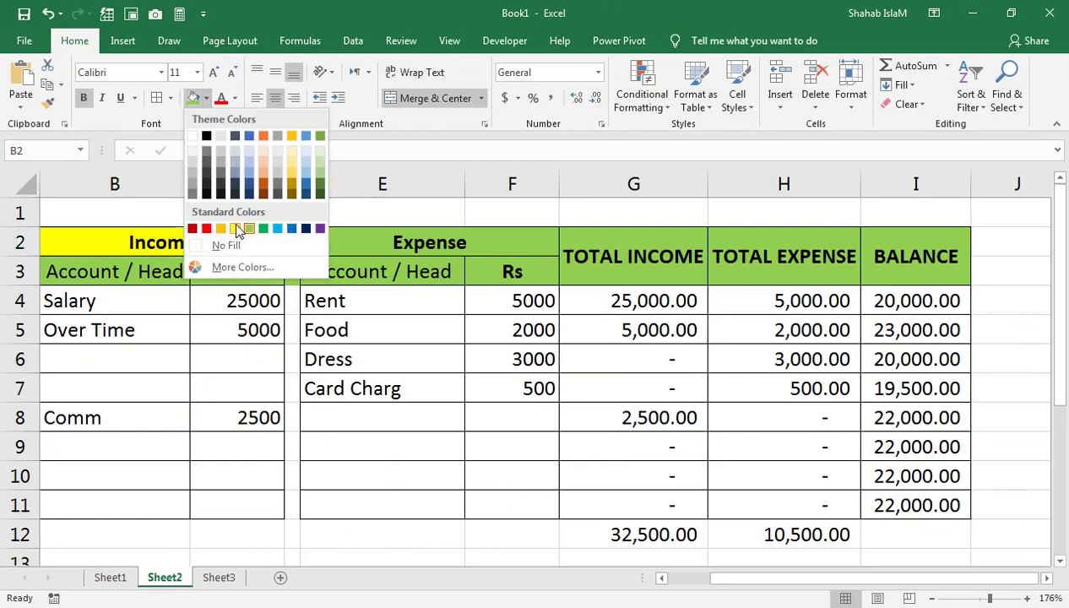
click(242, 231)
click(329, 238)
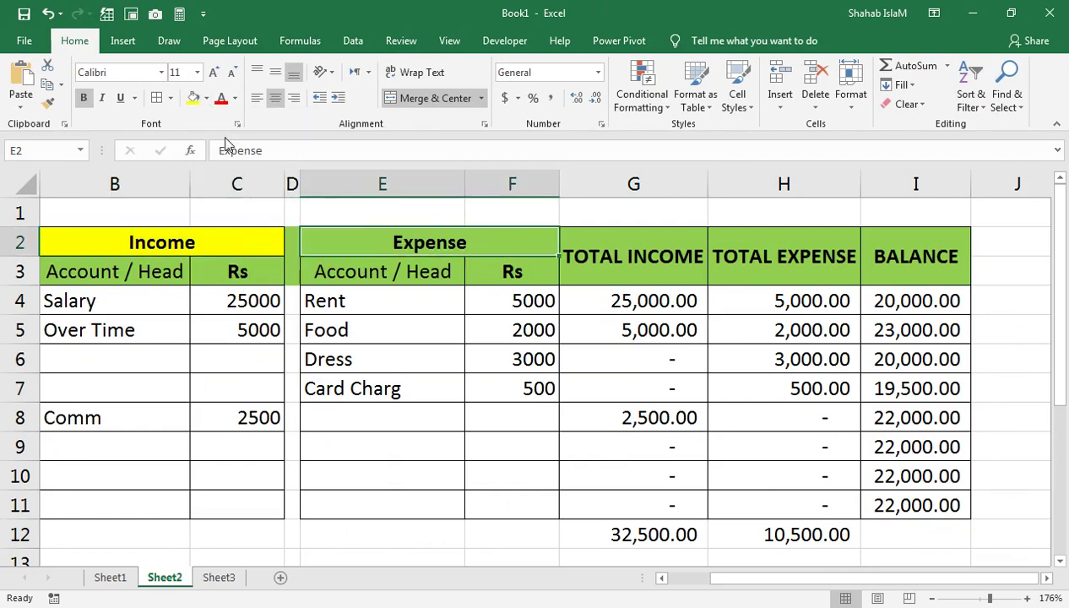
click(206, 98)
click(200, 229)
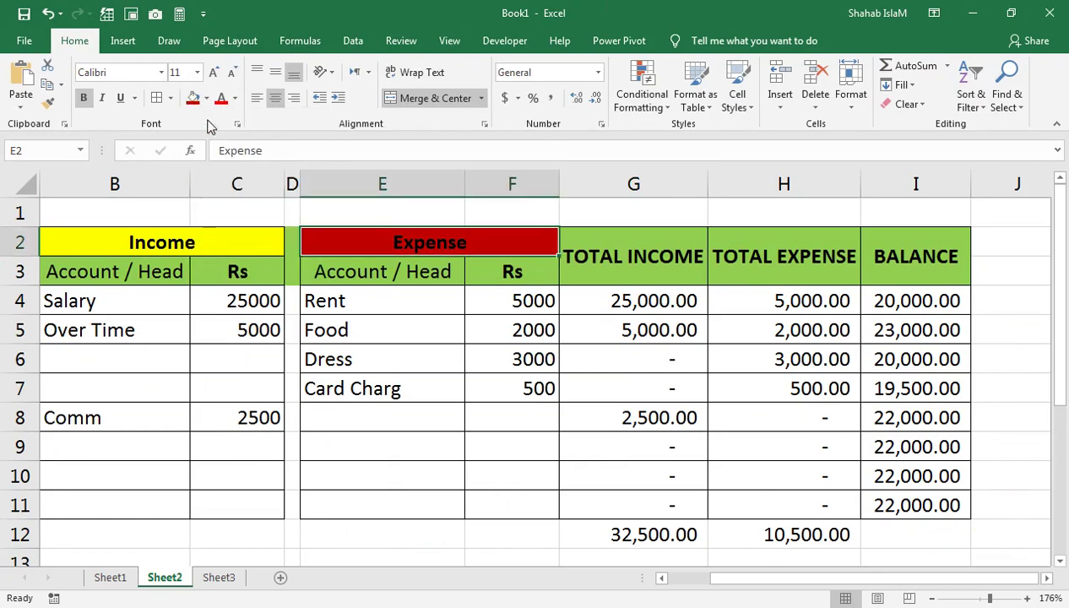
click(235, 98)
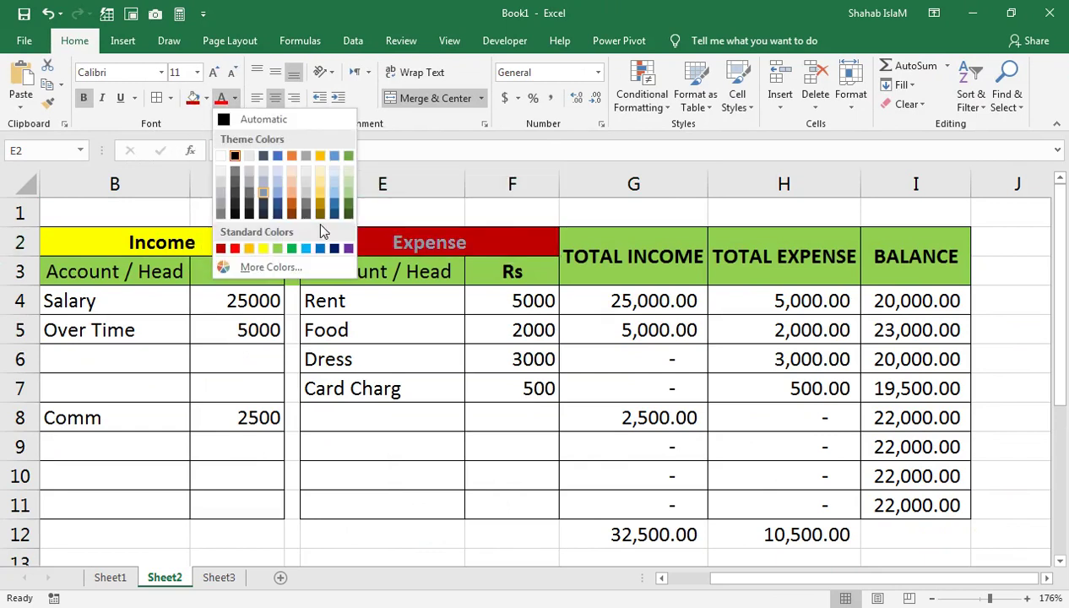
click(223, 156)
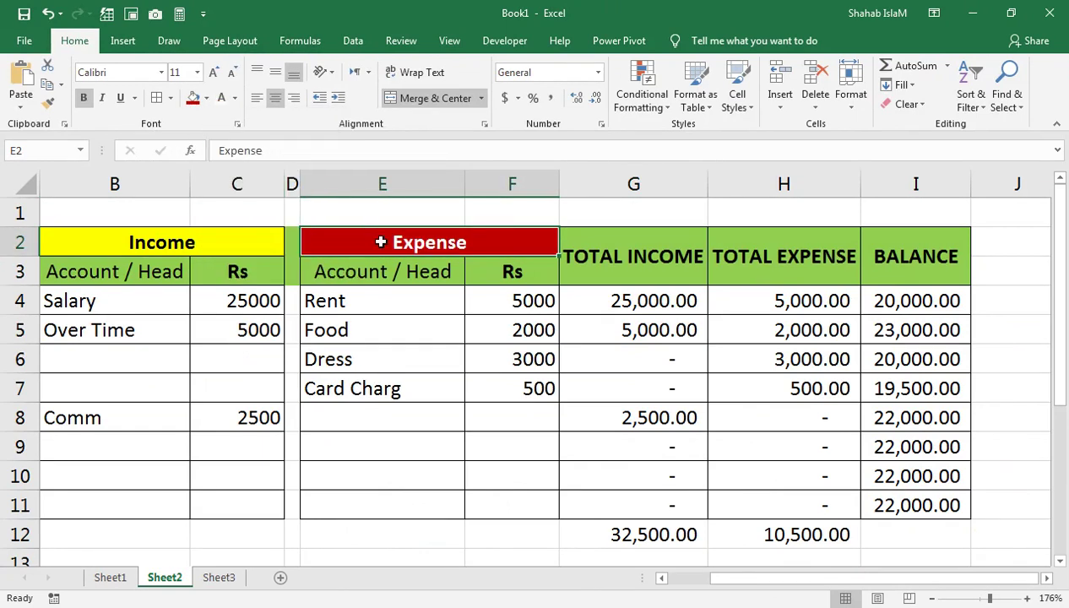